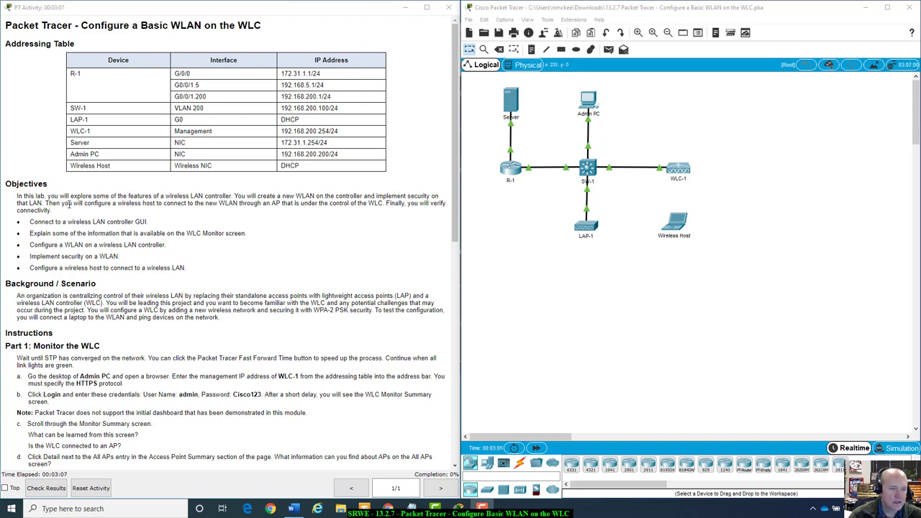
Review the lab addressing table, highlighting R-1's G0/0/0 interface entry
scroll(66, 203, down, 3)
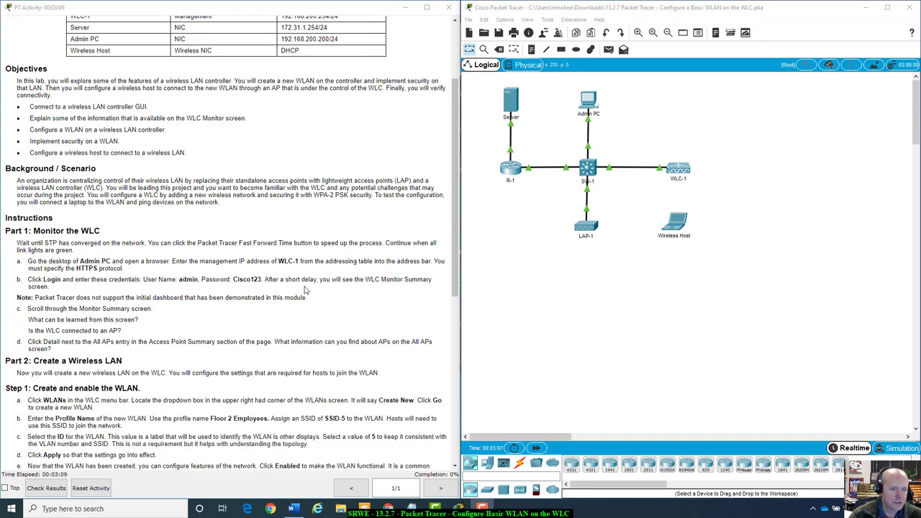
scroll(304, 289, up, 3)
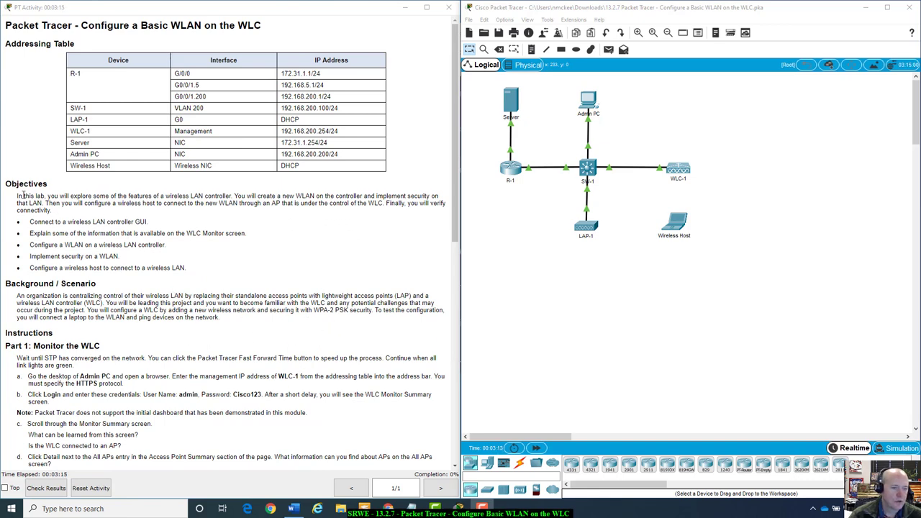
scroll(94, 223, down, 9)
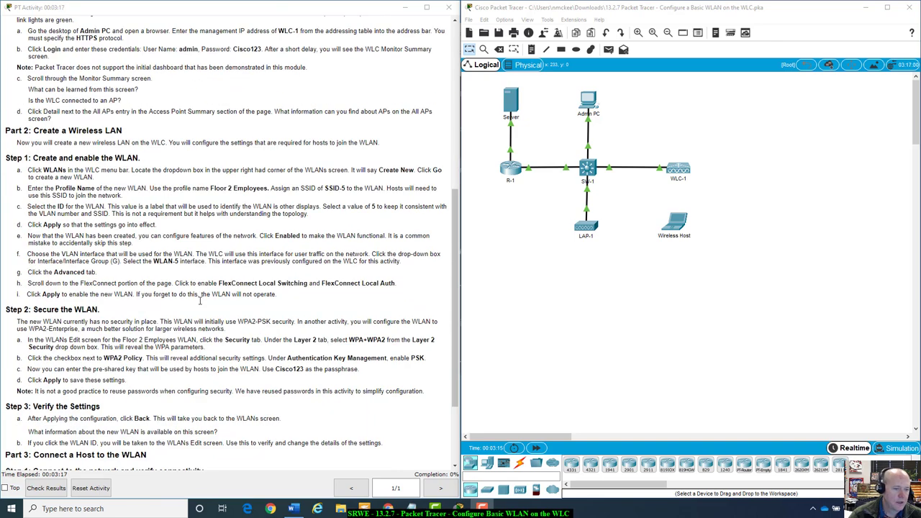
scroll(200, 303, down, 2)
scroll(101, 376, up, 11)
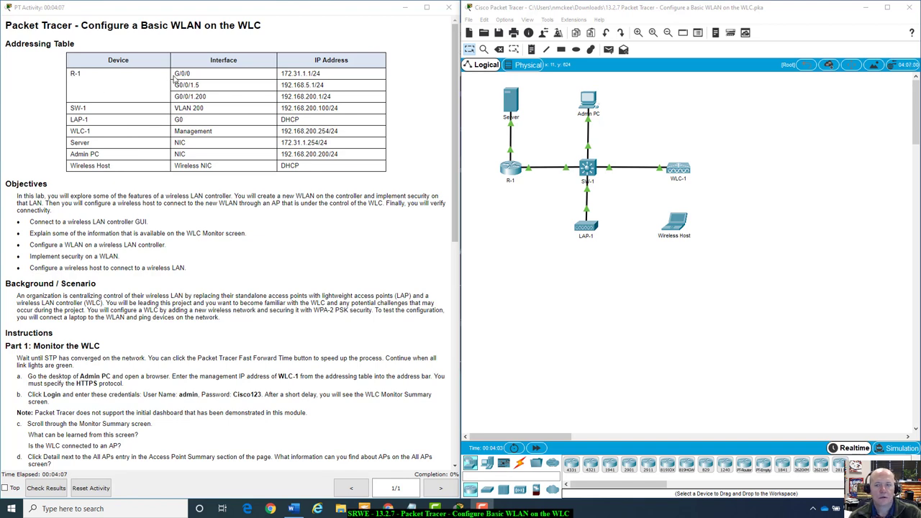
drag(174, 72, 230, 100)
click(230, 100)
drag(176, 73, 210, 79)
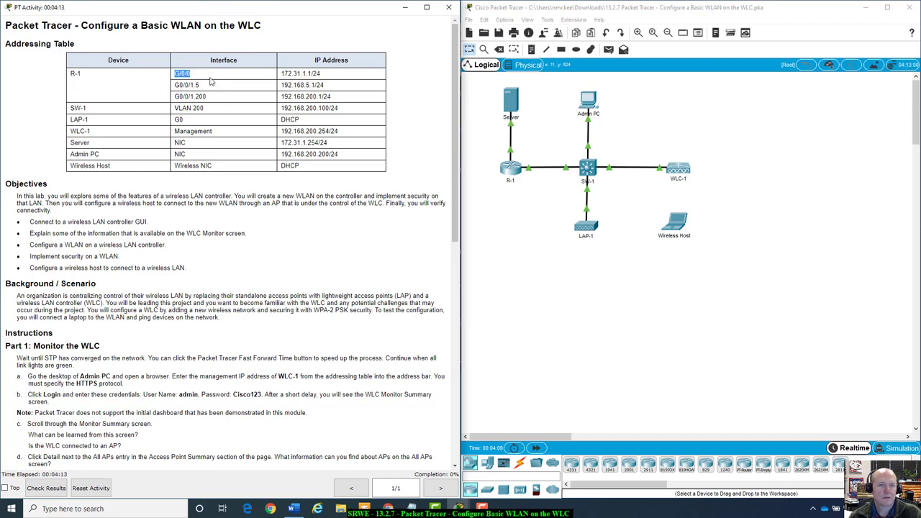
Look over the network topology and SW-1's VLAN 200 address entry
click(514, 152)
mouse_move(513, 154)
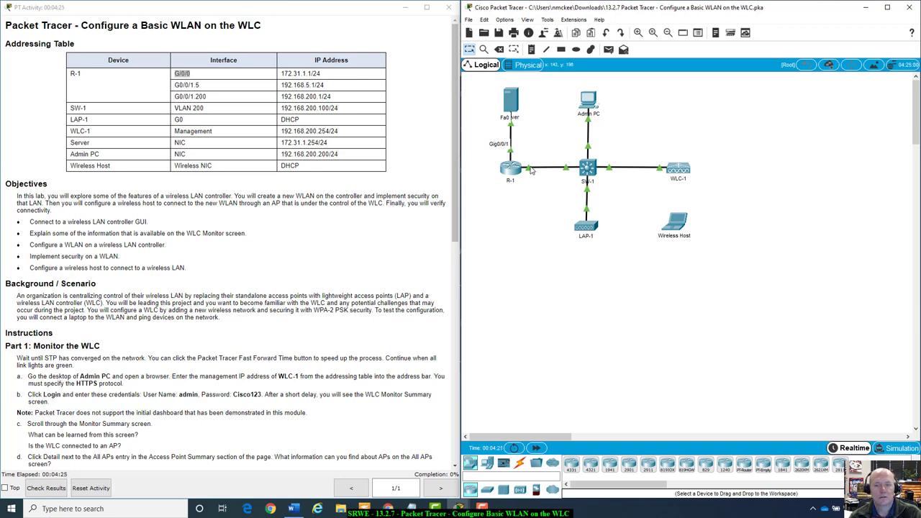
mouse_move(531, 169)
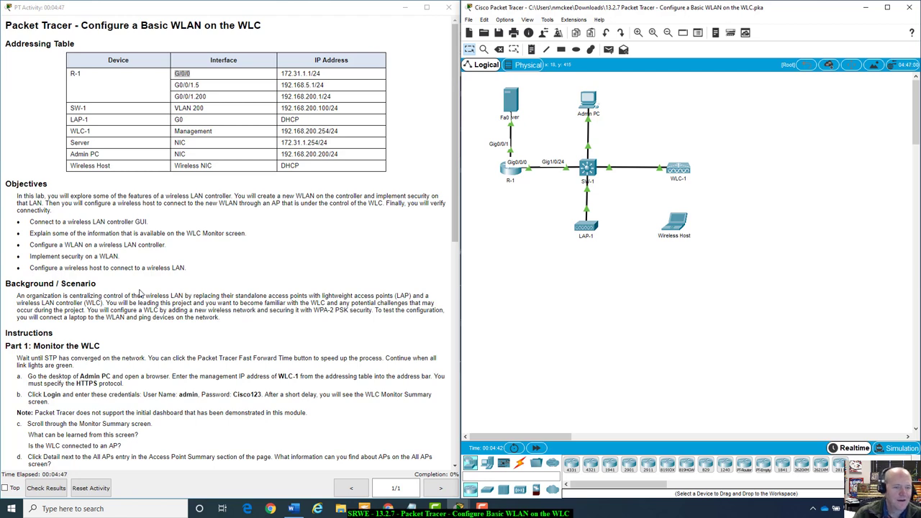
scroll(87, 231, down, 1)
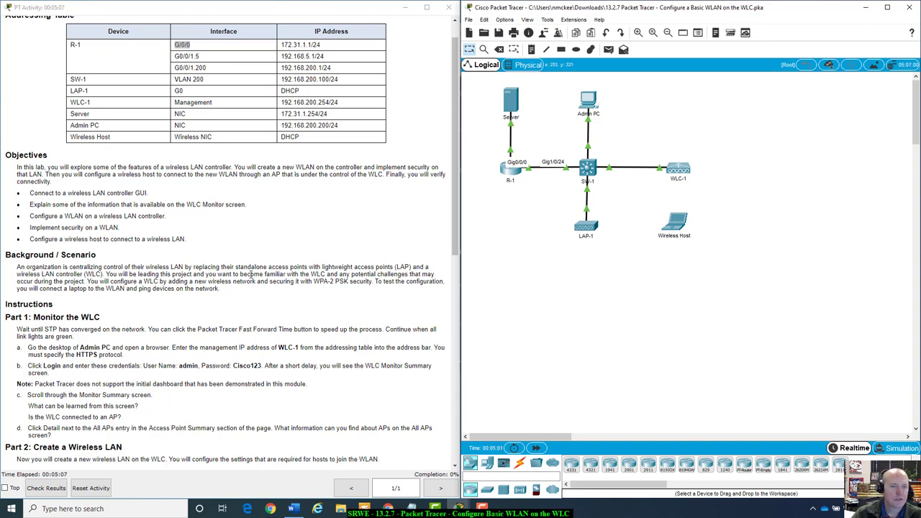
scroll(251, 274, down, 2)
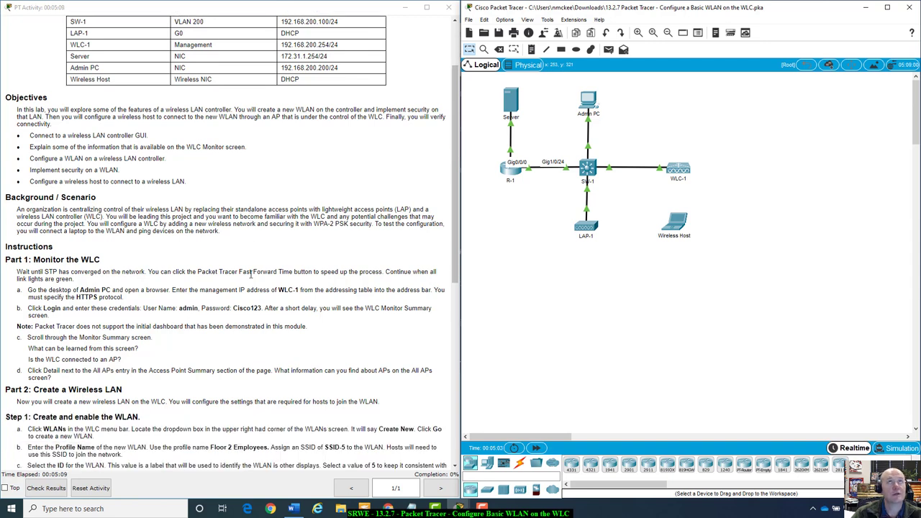
scroll(250, 274, up, 1)
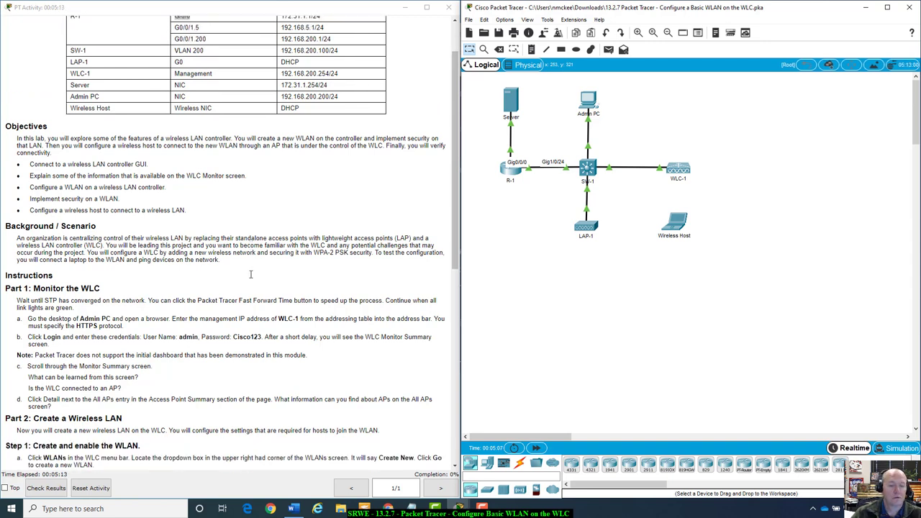
scroll(317, 339, up, 2)
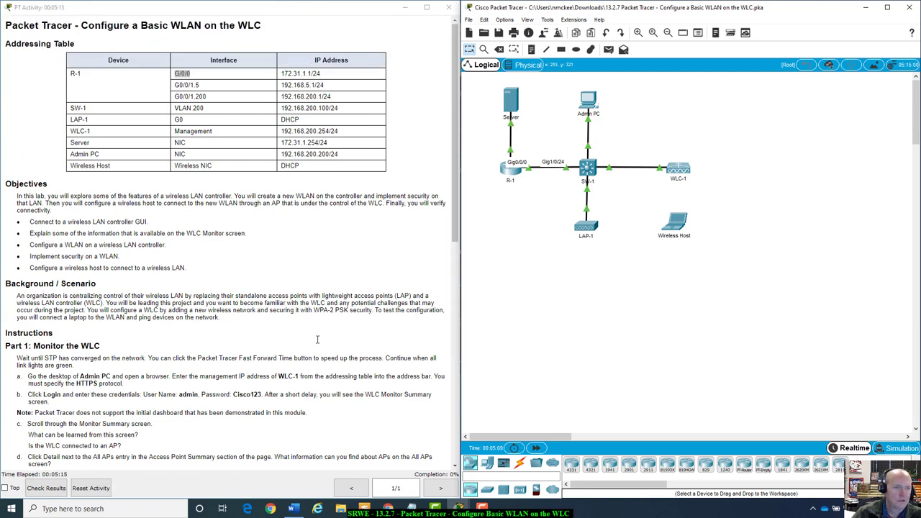
scroll(318, 339, down, 1)
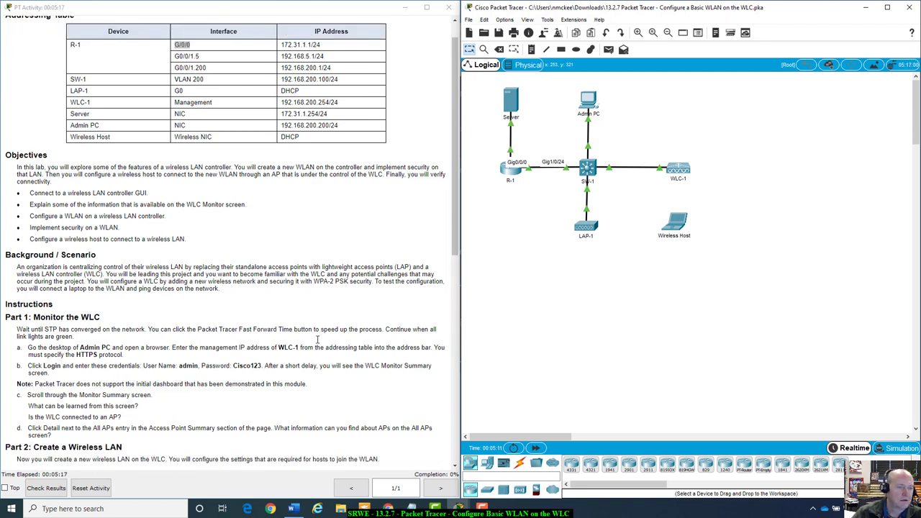
scroll(318, 339, up, 1)
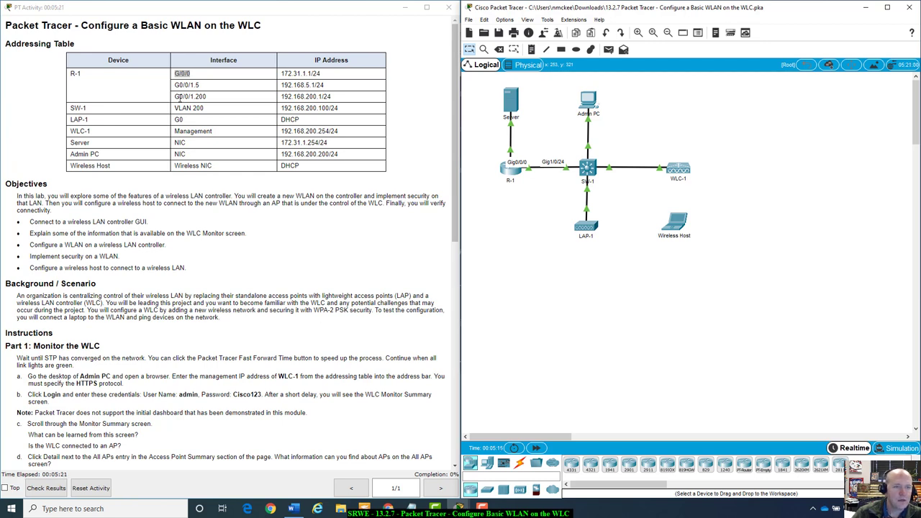
click(70, 78)
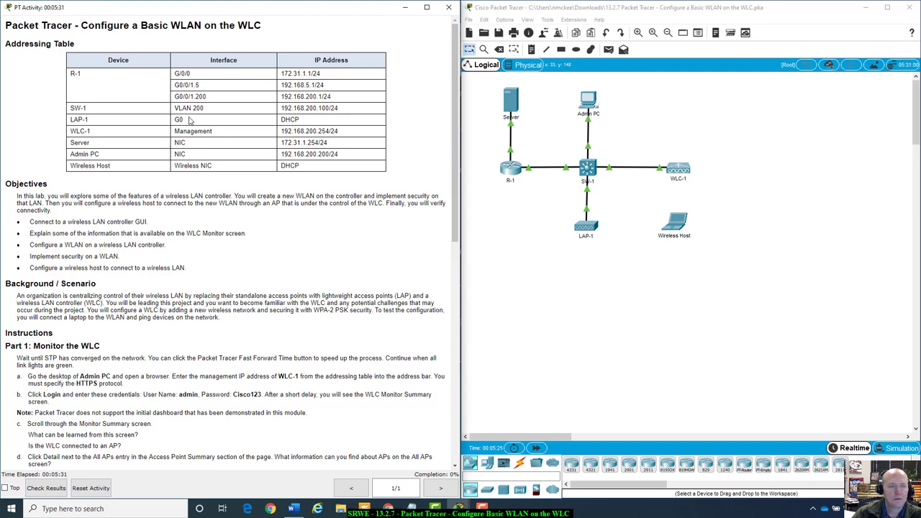
drag(174, 112, 359, 107)
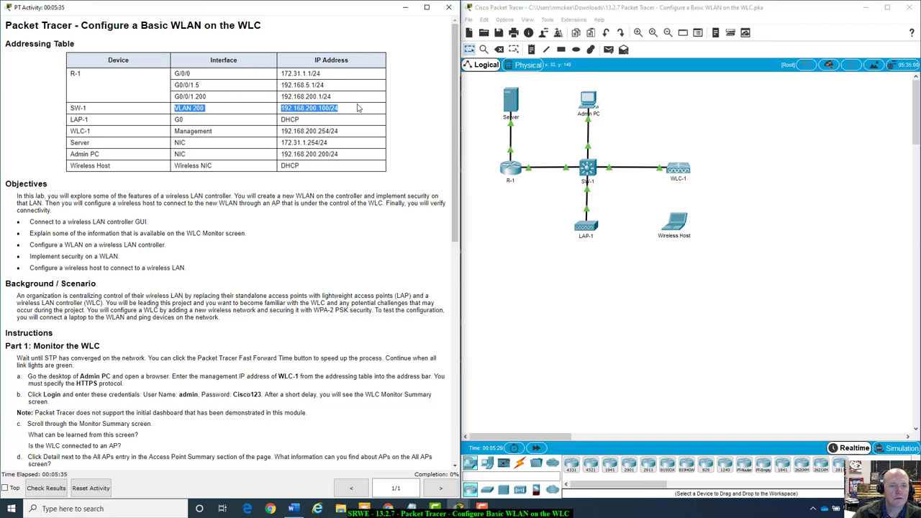
click(359, 107)
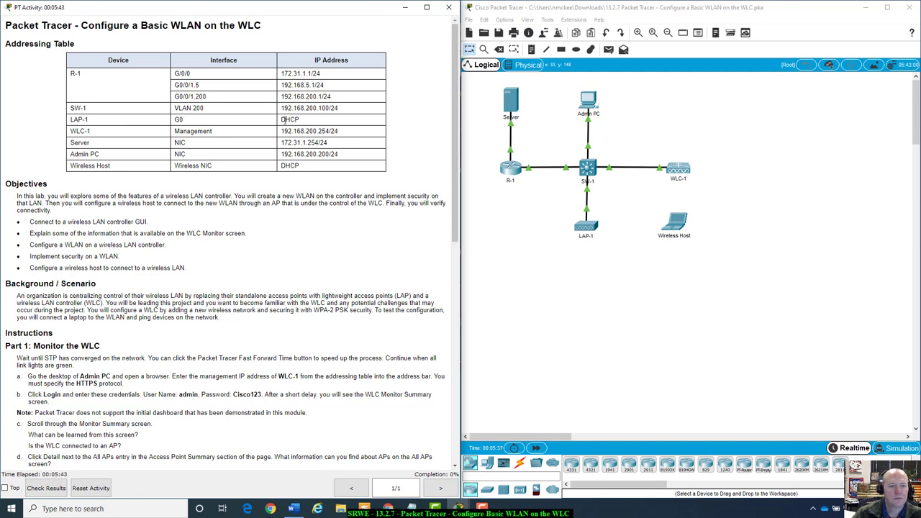
Inspect LAP-1's GigabitEthernet0 and Dot11Radio0 configuration settings
click(588, 229)
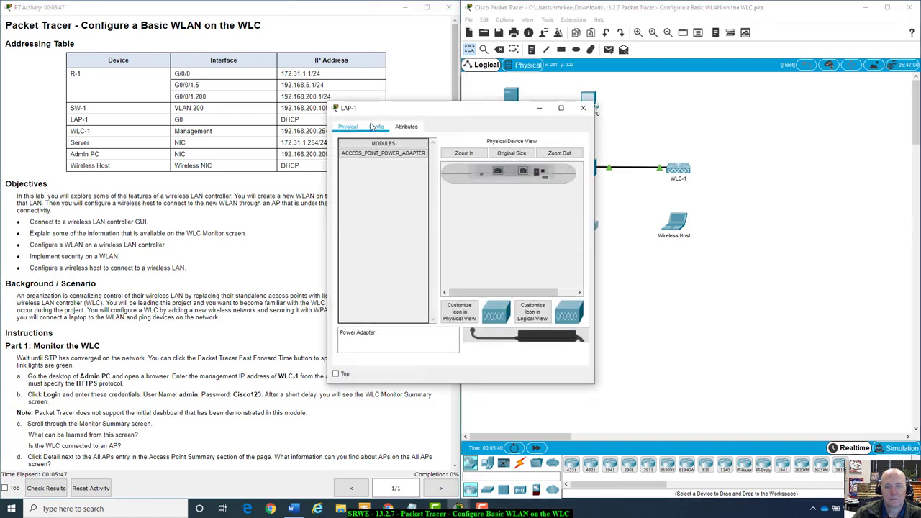
click(378, 128)
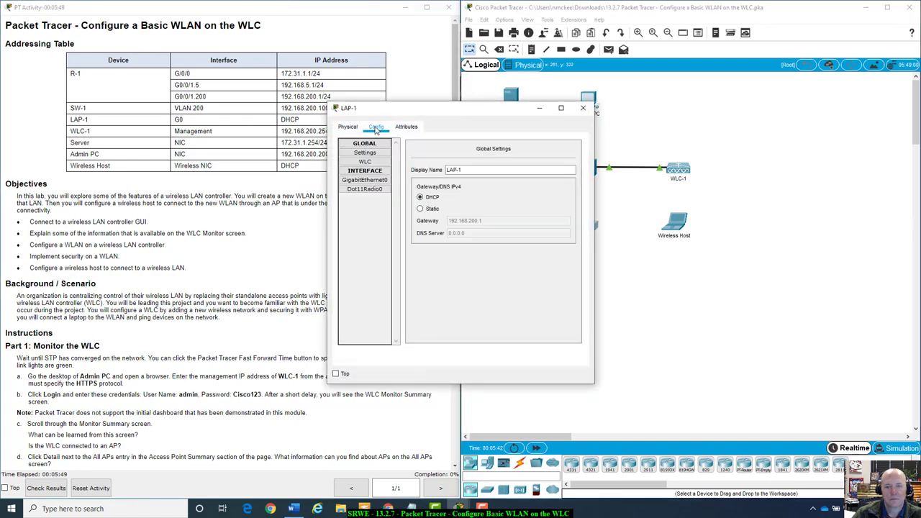
click(358, 181)
click(362, 190)
click(365, 181)
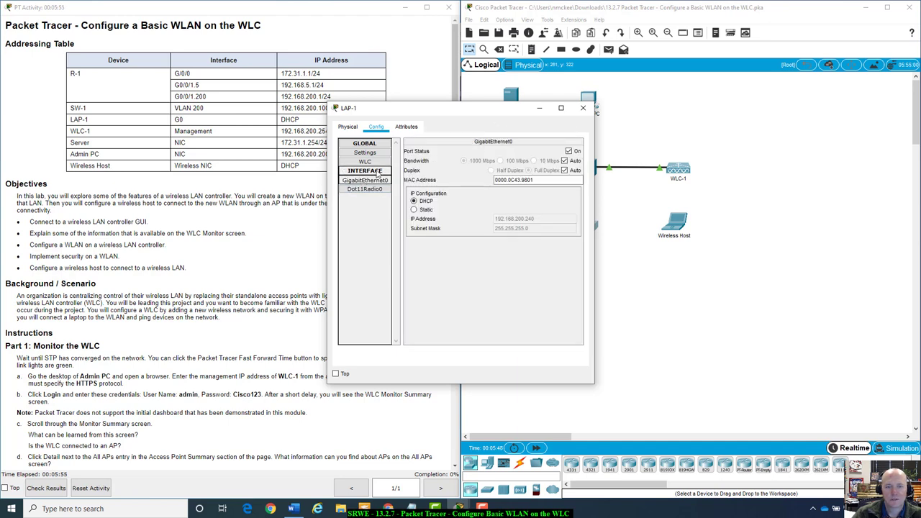
click(365, 190)
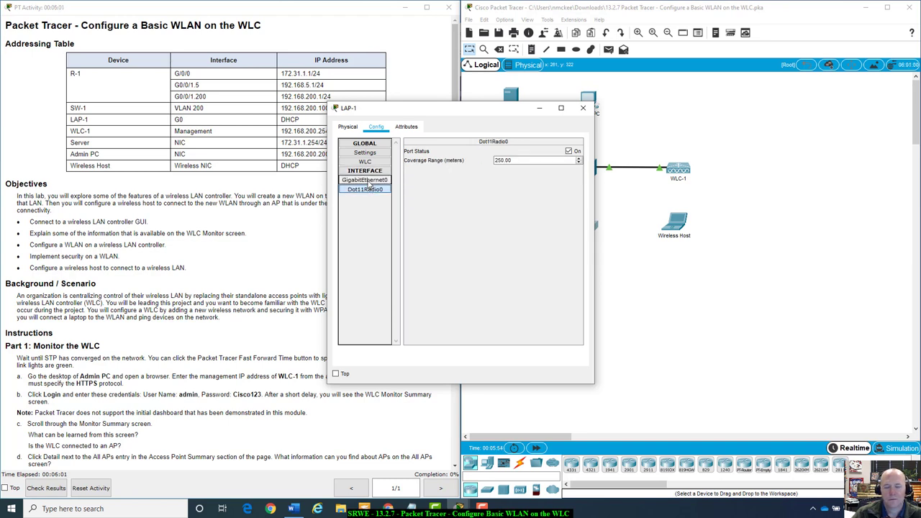
click(365, 180)
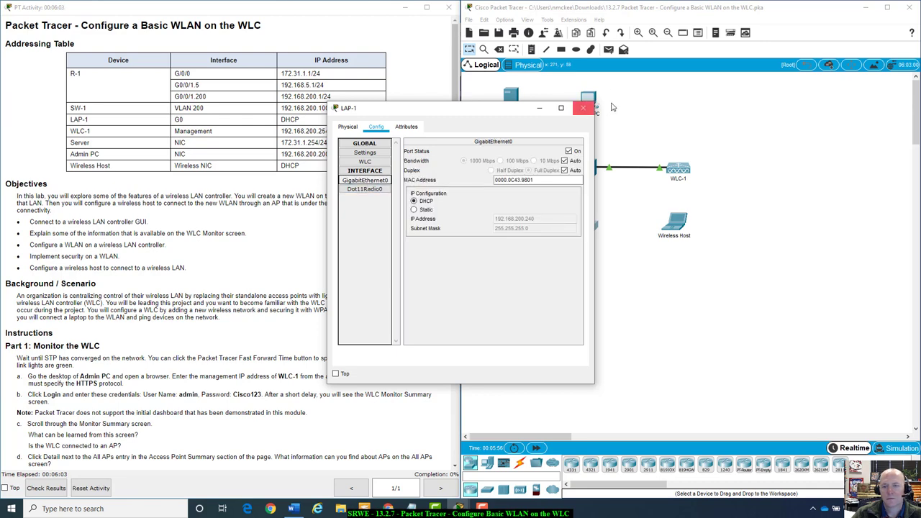
click(583, 108)
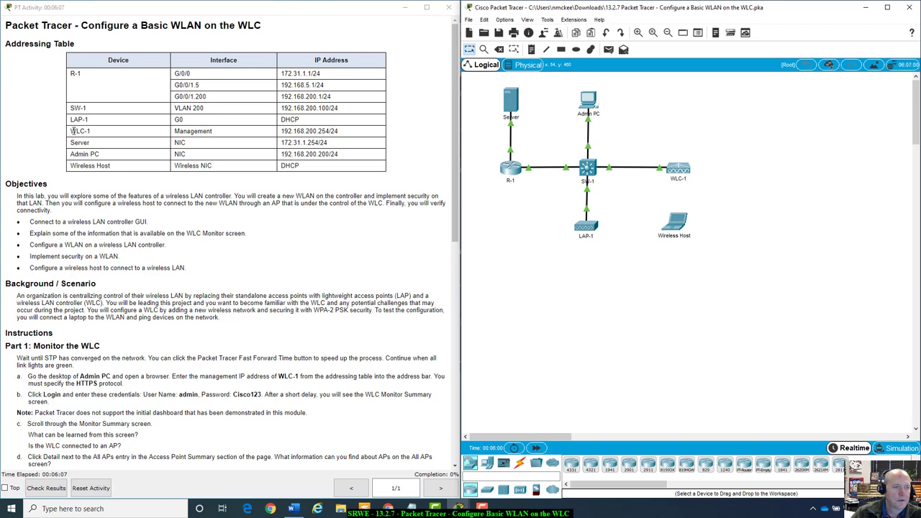
Check LAP-1's and WLC-1's addressing entries, then fast-forward simulated time so links converge
drag(73, 131, 156, 127)
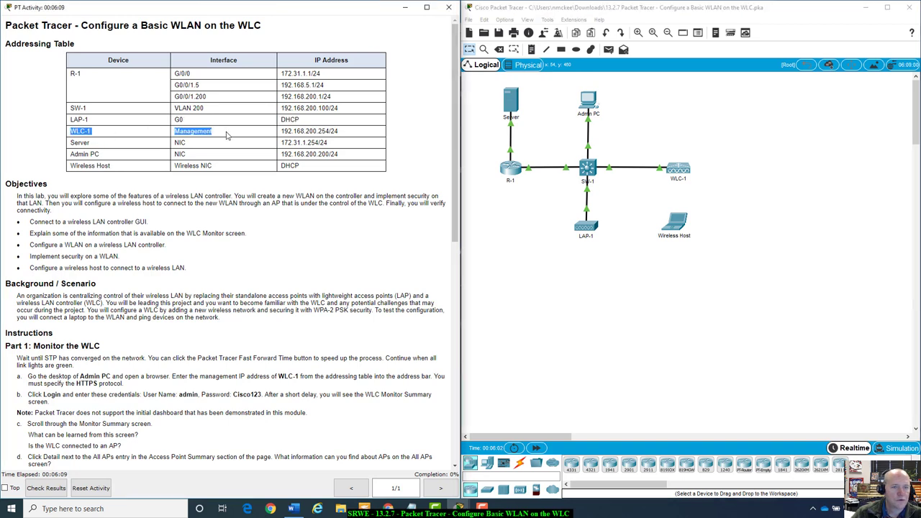
drag(229, 137, 335, 132)
click(257, 137)
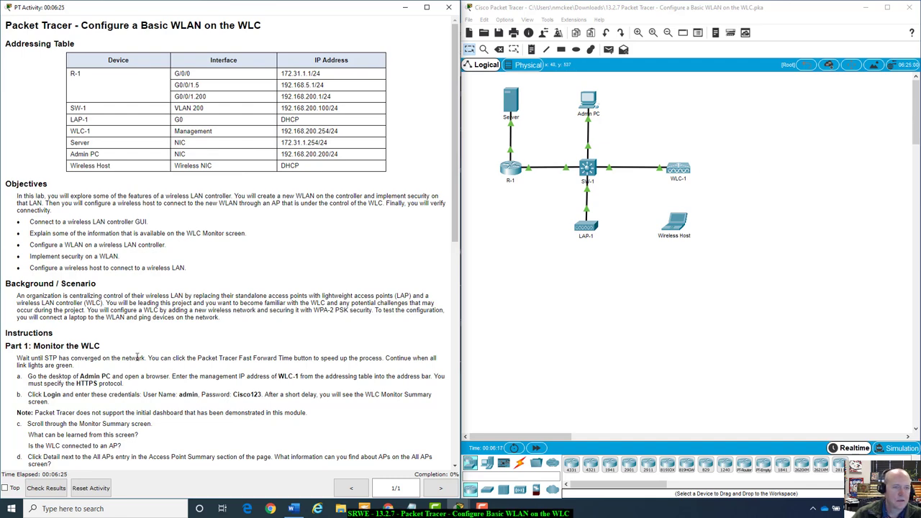
scroll(137, 358, down, 1)
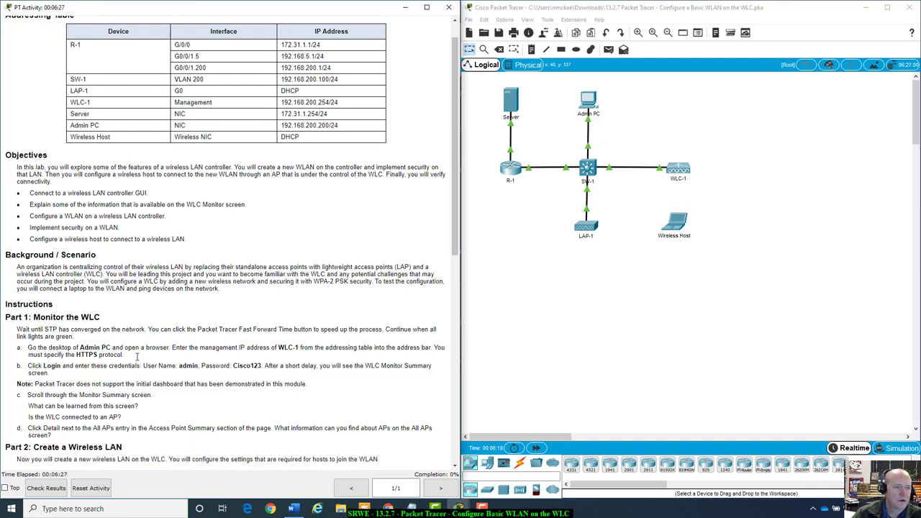
scroll(137, 358, down, 3)
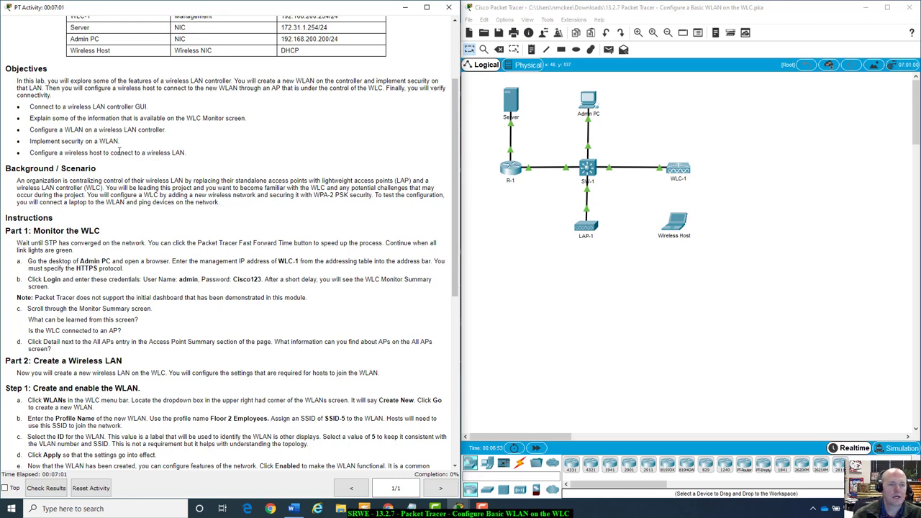
scroll(119, 152, down, 2)
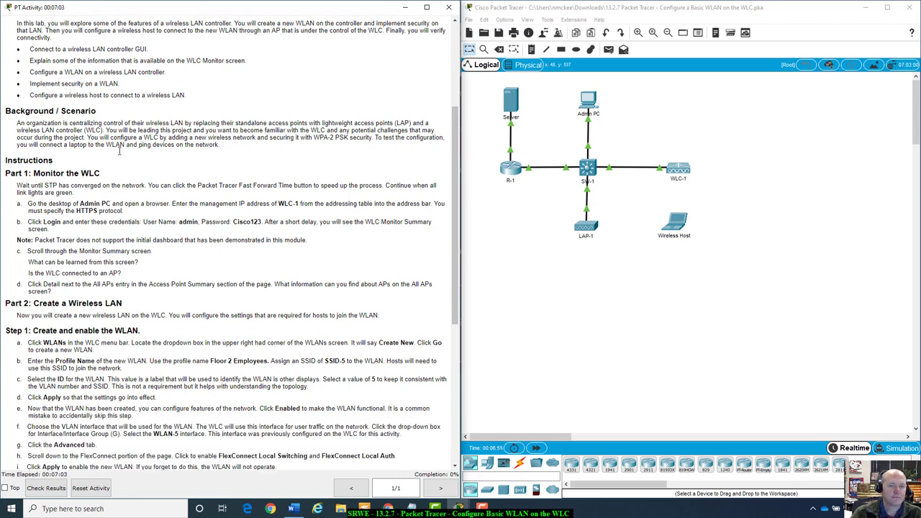
scroll(119, 152, down, 2)
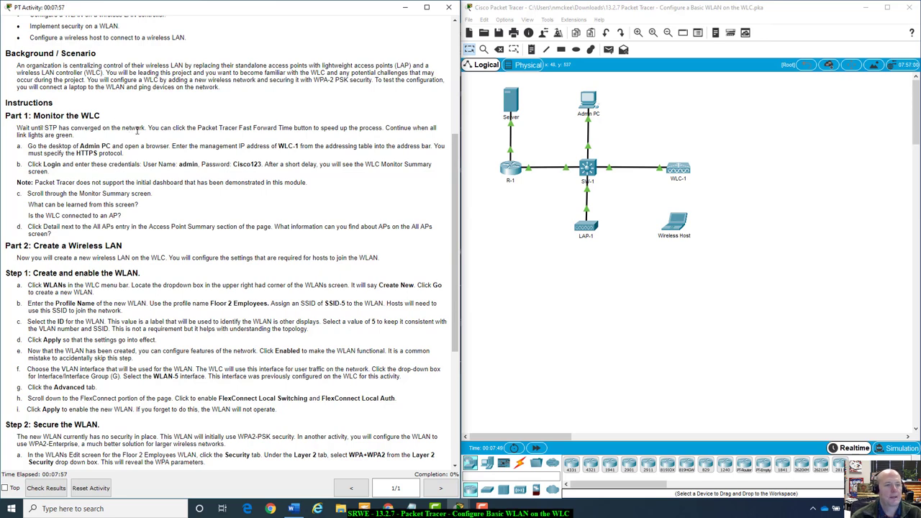
click(536, 447)
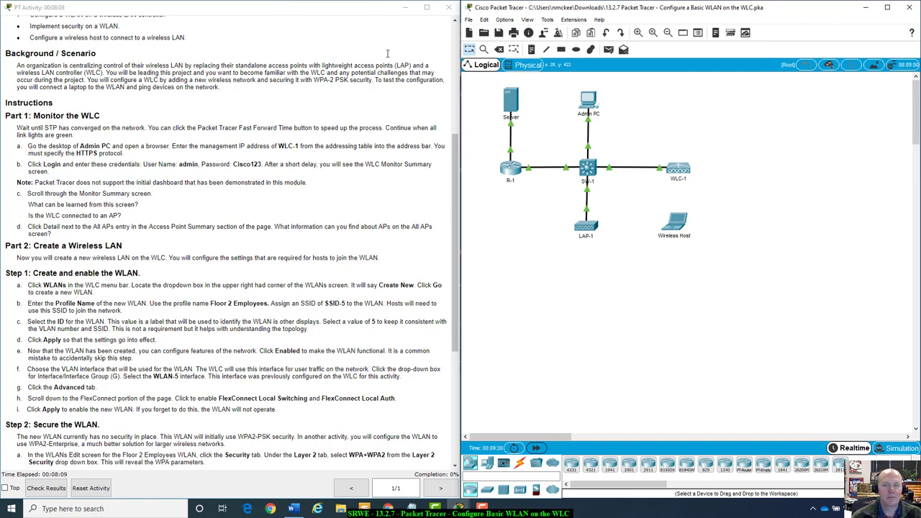
Launch the web browser on Admin PC in an enlarged window
click(589, 102)
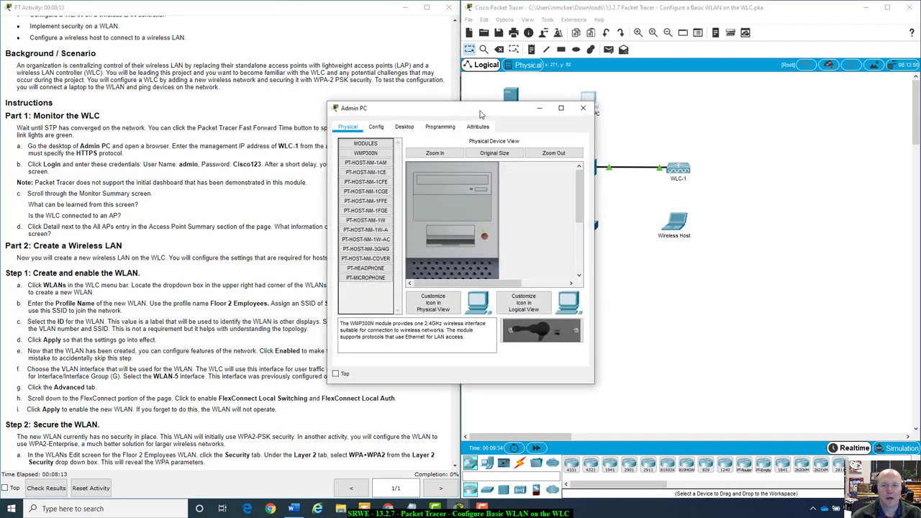
drag(486, 109, 629, 151)
click(549, 170)
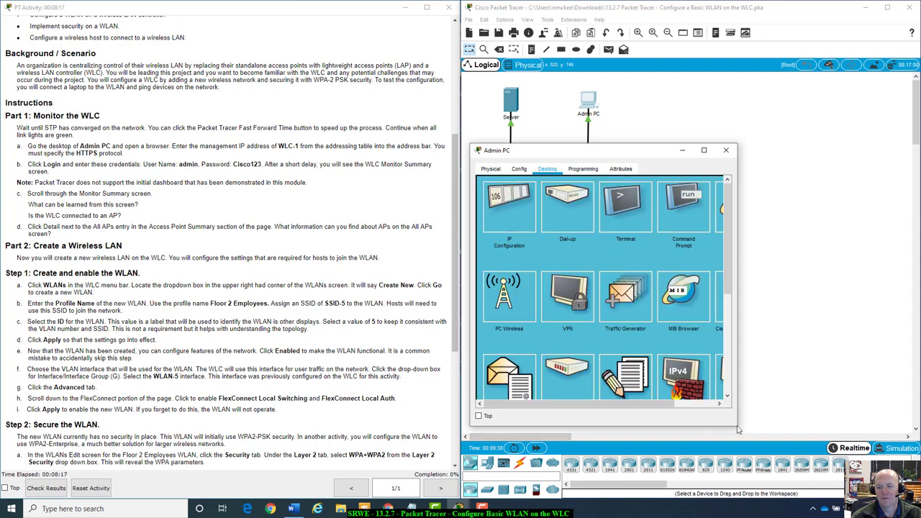
drag(738, 429, 810, 424)
click(752, 212)
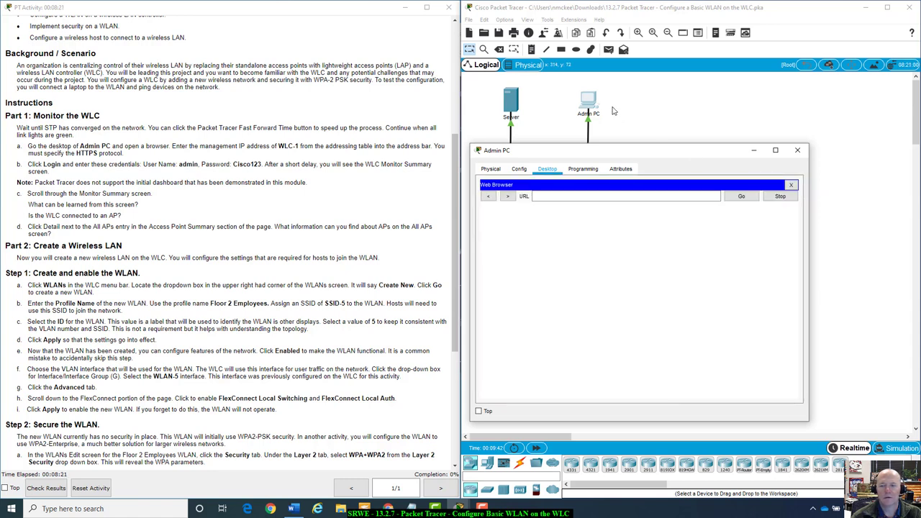
drag(608, 152, 627, 128)
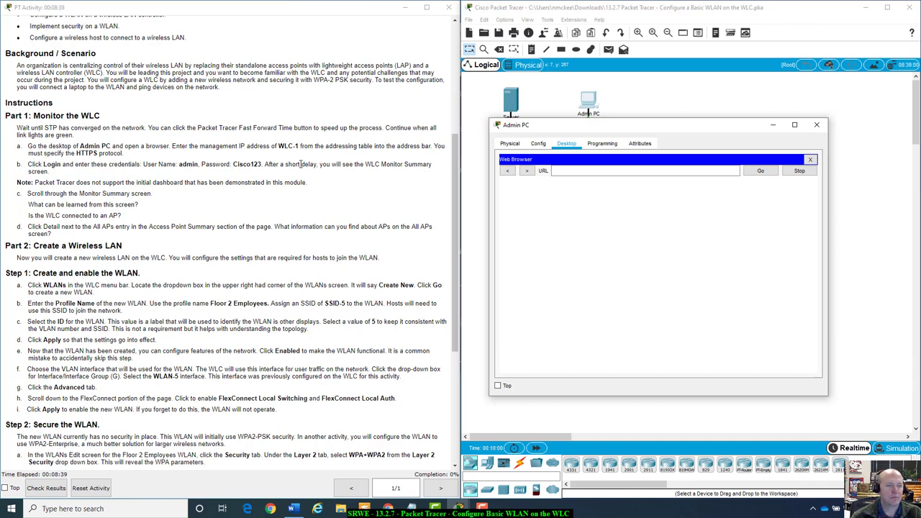
scroll(301, 164, up, 8)
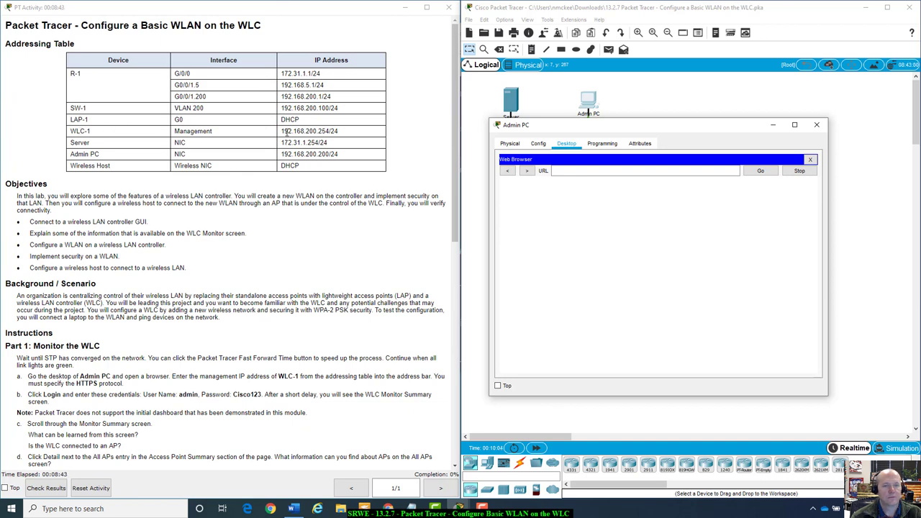
drag(281, 131, 337, 131)
click(595, 174)
text(https://192.1)
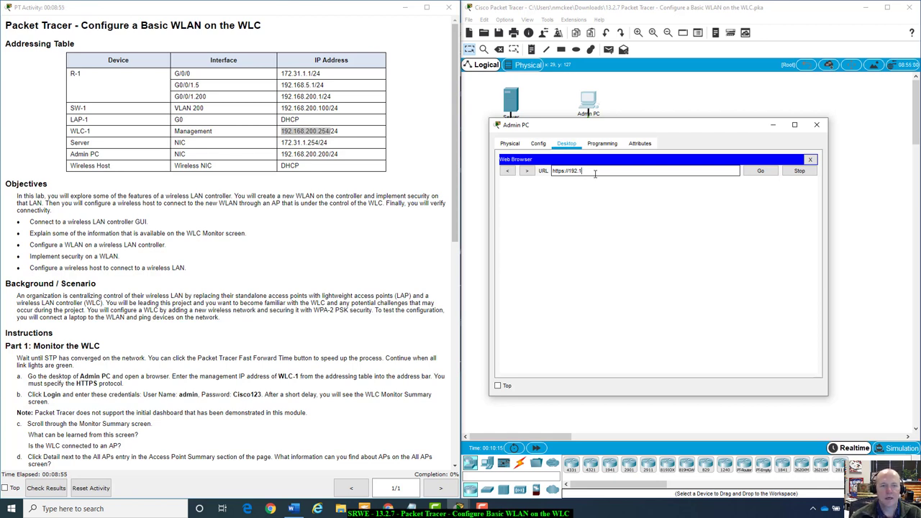
text(68)
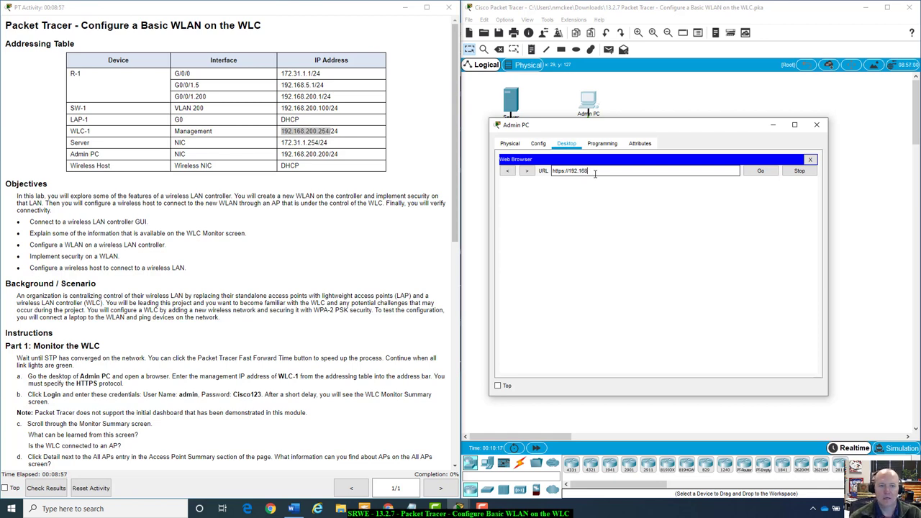
text(.200.254)
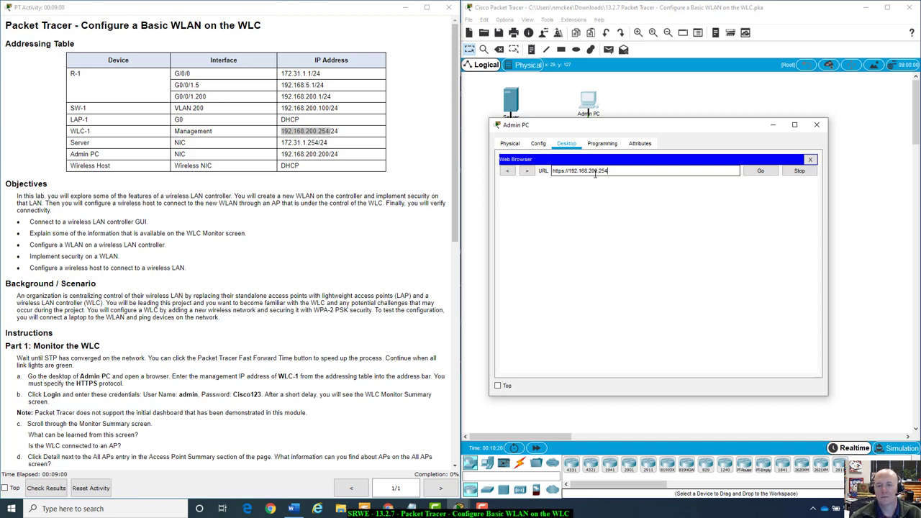
key(Return)
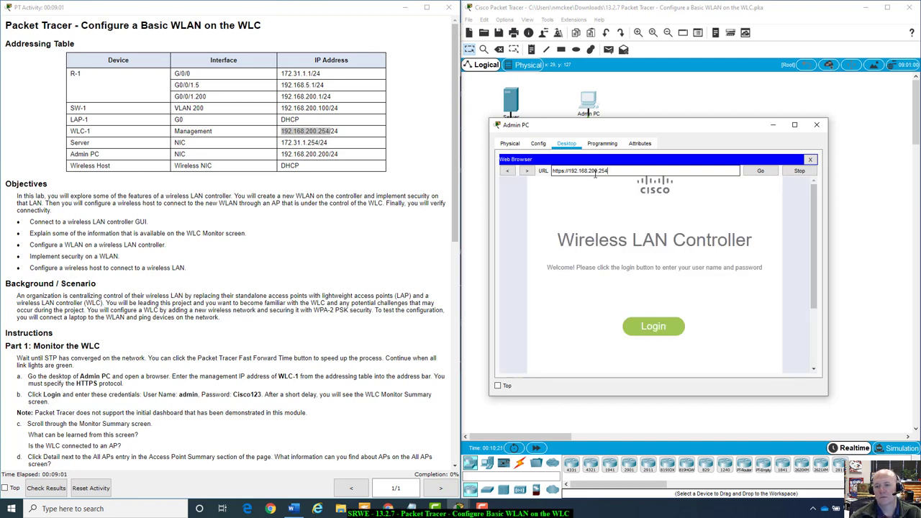
scroll(392, 286, down, 3)
Log in to WLC-1's web interface with the admin username and password
scroll(392, 286, down, 2)
scroll(392, 286, down, 5)
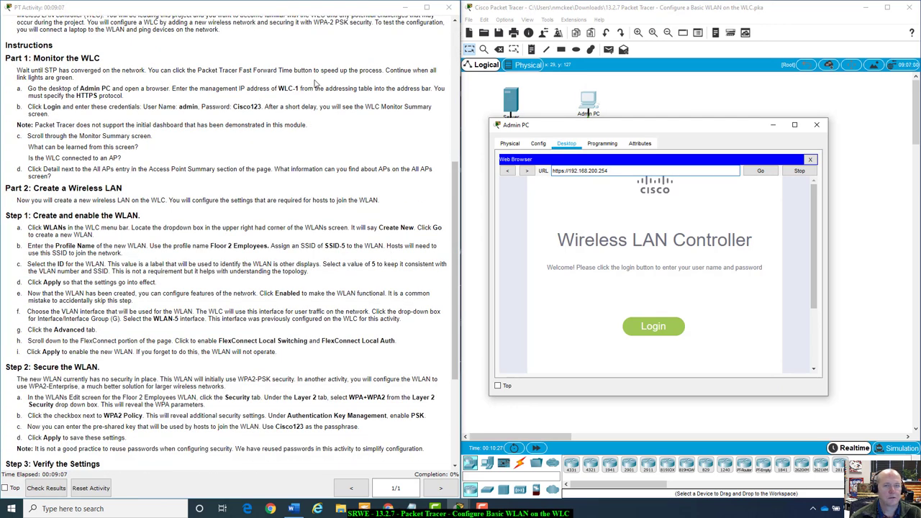
scroll(54, 91, down, 2)
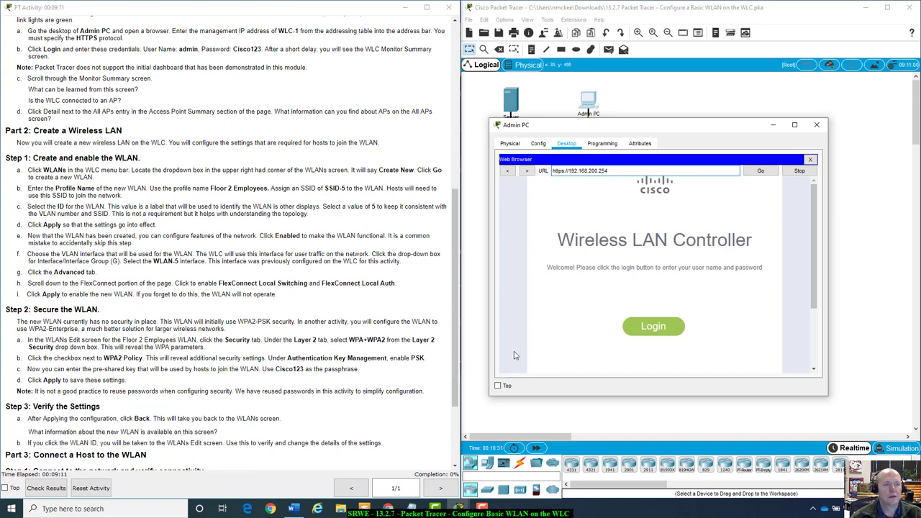
click(653, 328)
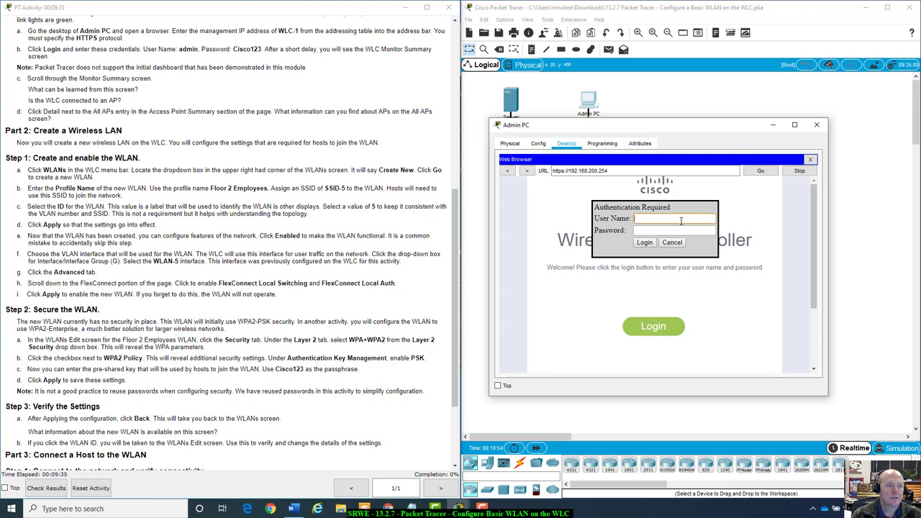
text(min)
key(Tab)
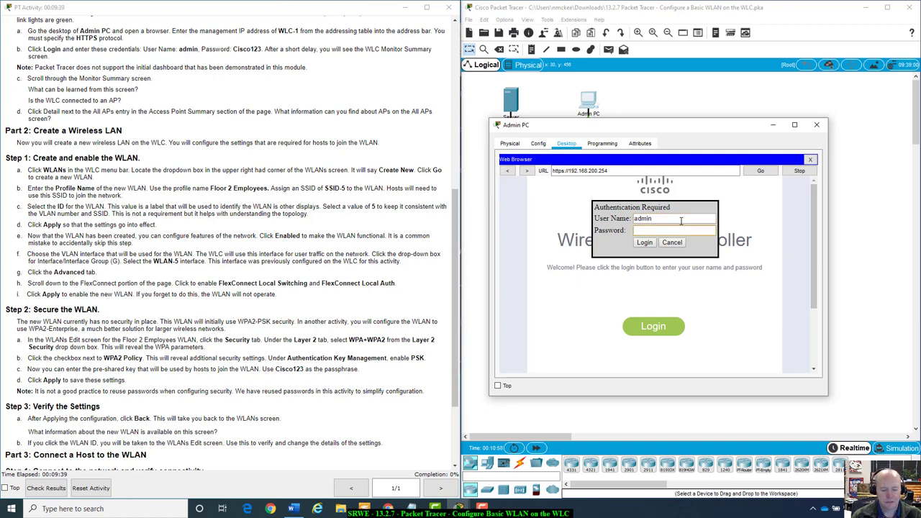
text(Ci)
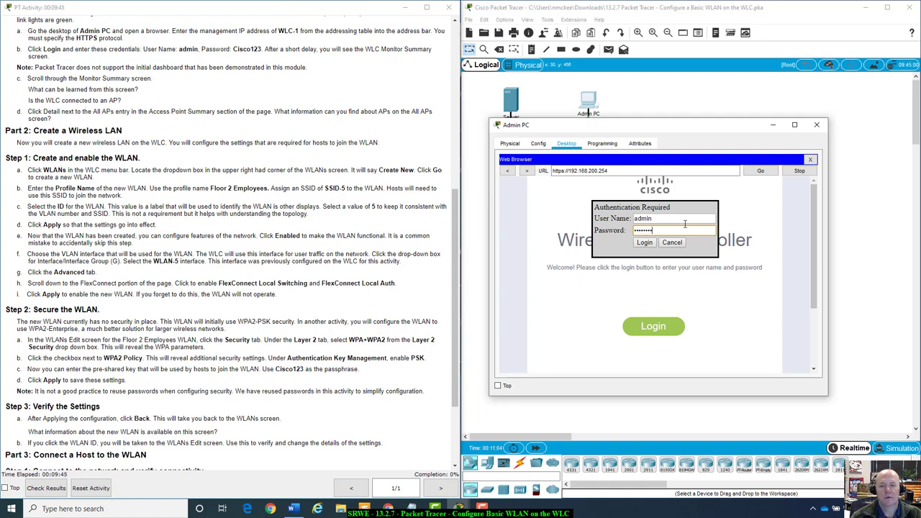
click(646, 244)
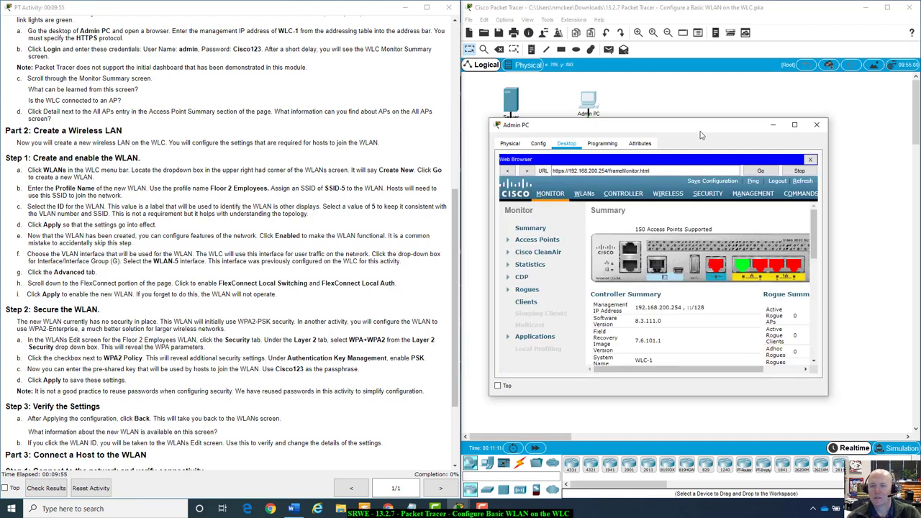
Enlarge the Admin PC window and scroll down to the Access Point and Client Summary
drag(700, 127, 661, 83)
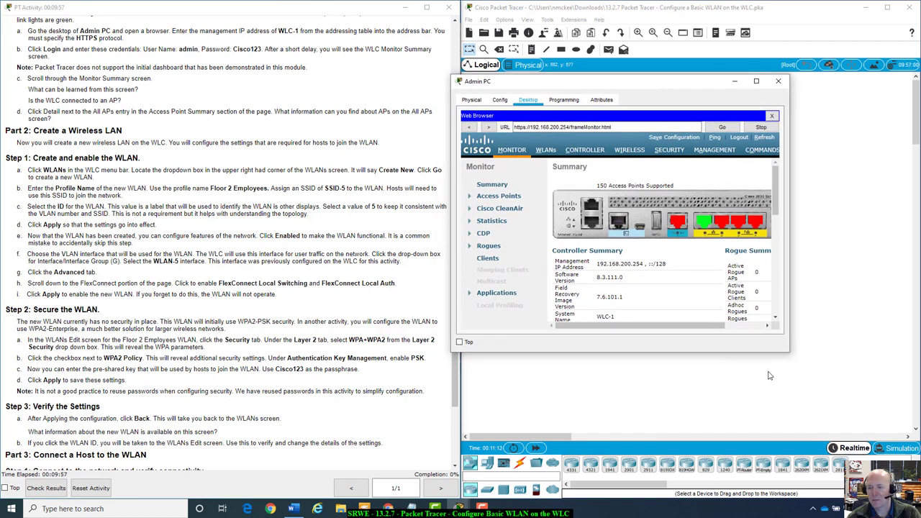
drag(788, 354, 904, 380)
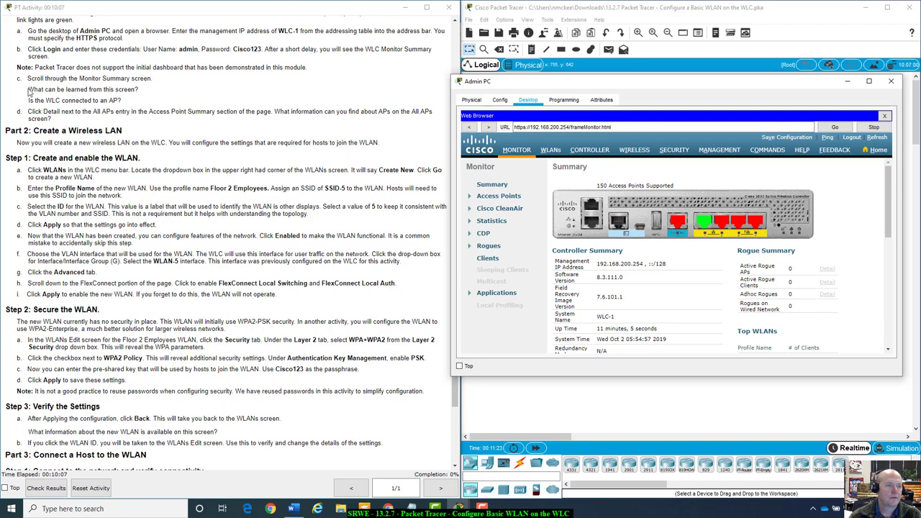
scroll(40, 94, down, 1)
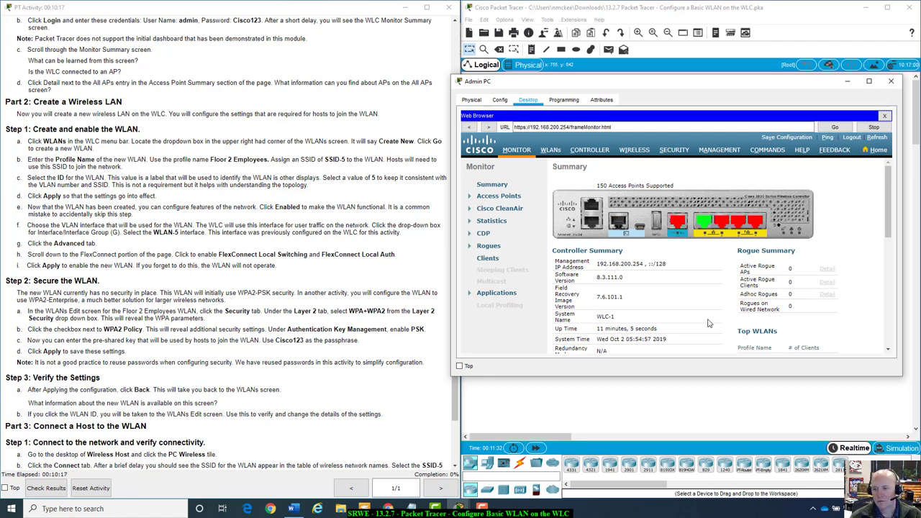
scroll(709, 324, down, 1)
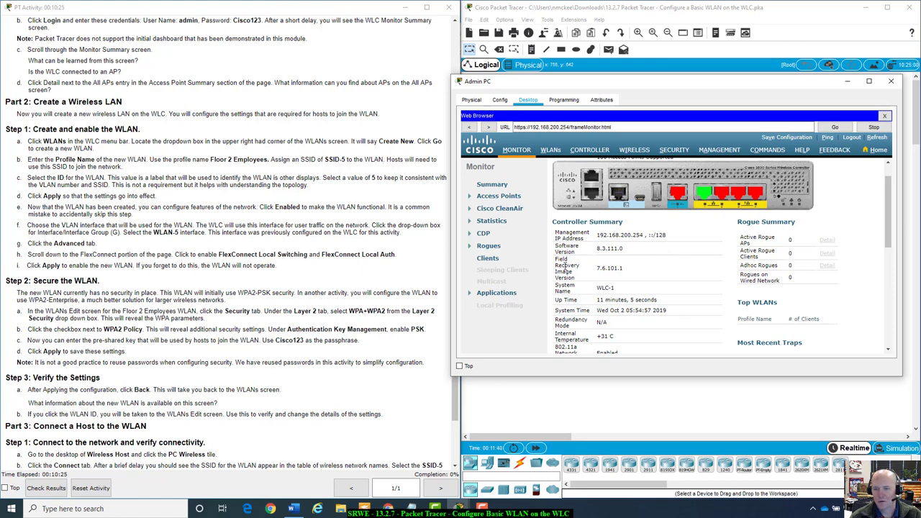
scroll(613, 297, down, 2)
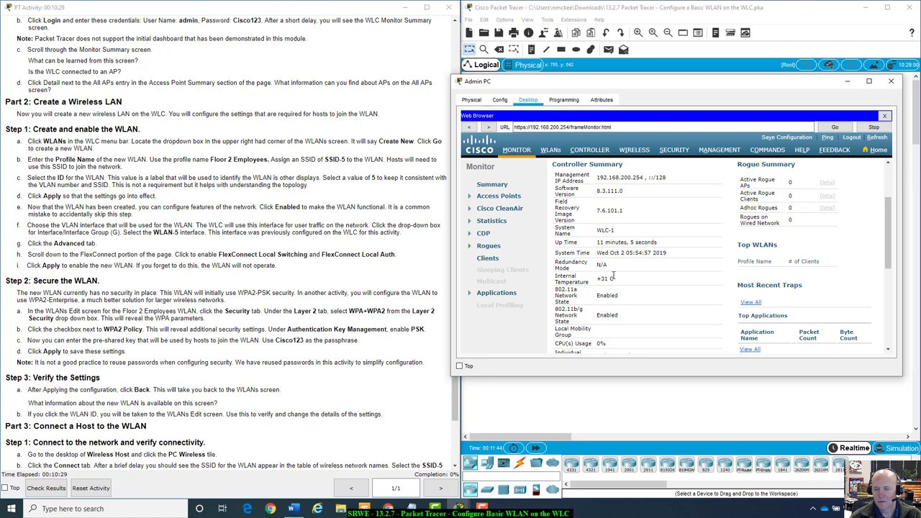
scroll(613, 277, down, 2)
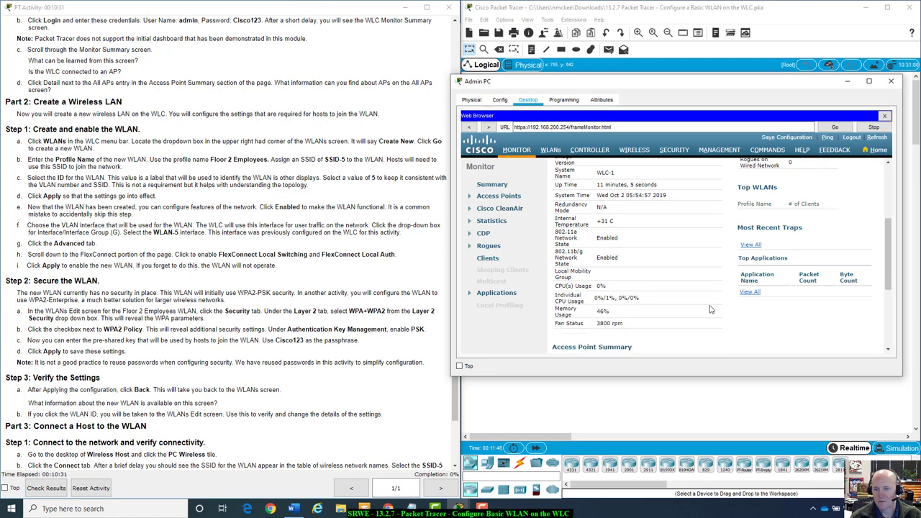
scroll(620, 346, down, 4)
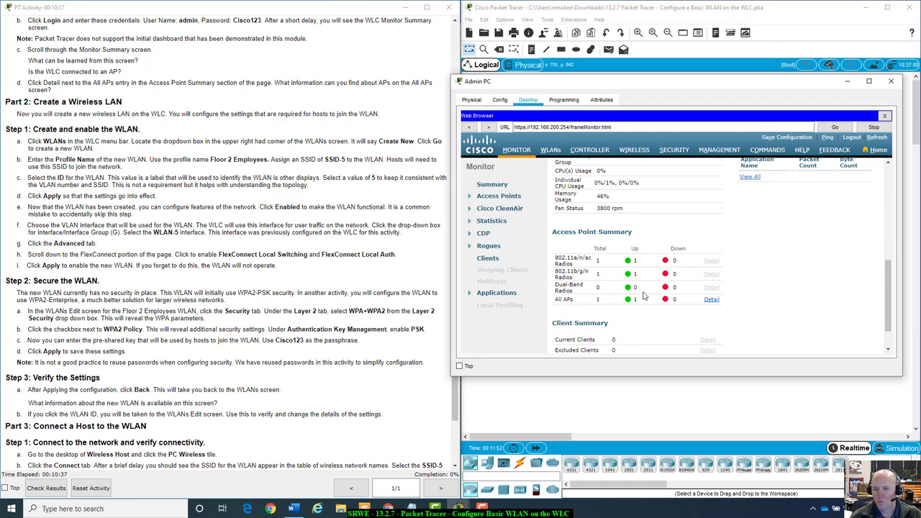
scroll(682, 301, down, 1)
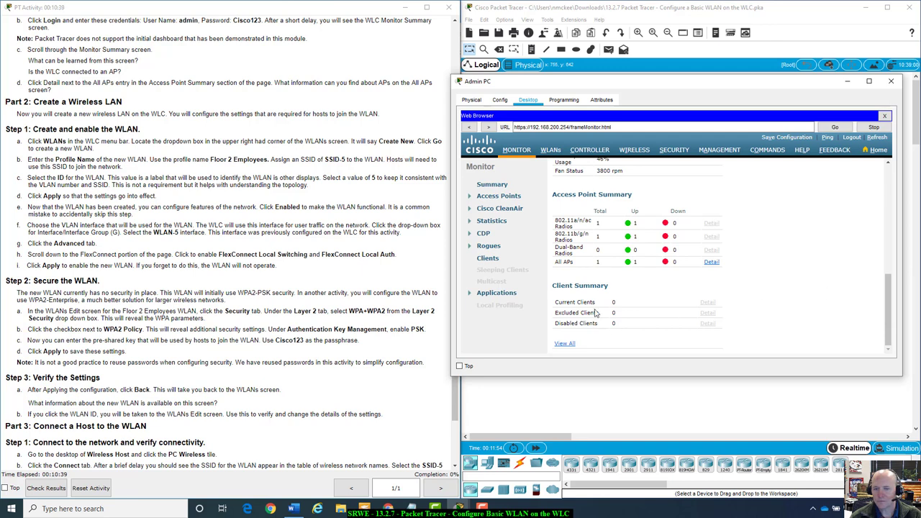
scroll(789, 279, up, 2)
scroll(789, 279, up, 6)
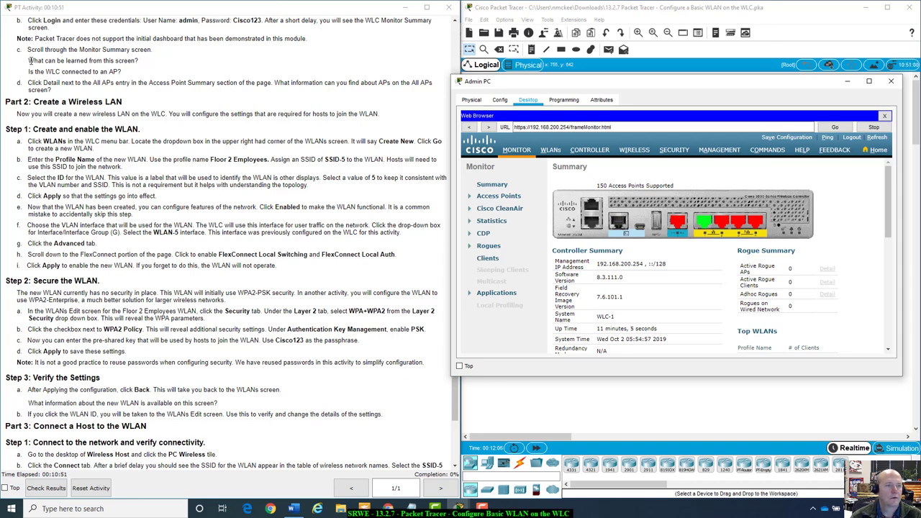
Highlight the lab question about the screen and re-check the summary counts
drag(29, 60, 148, 65)
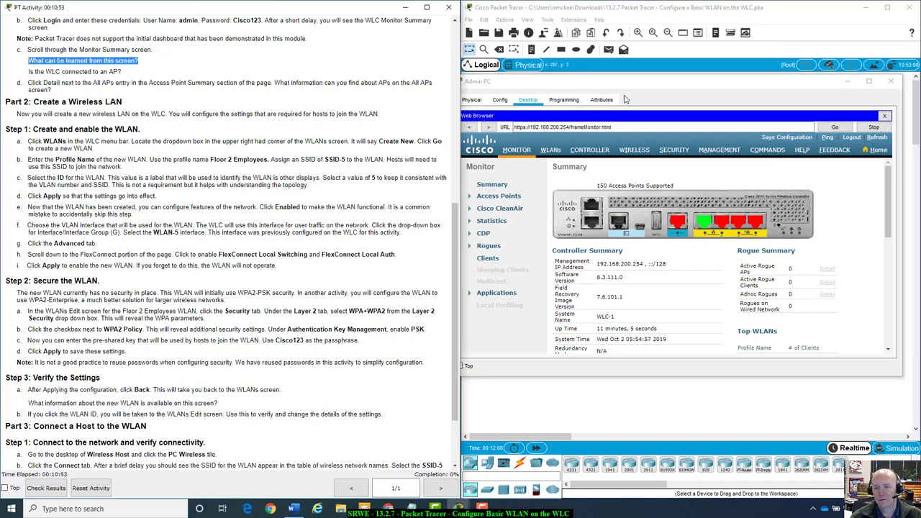
scroll(646, 292, down, 5)
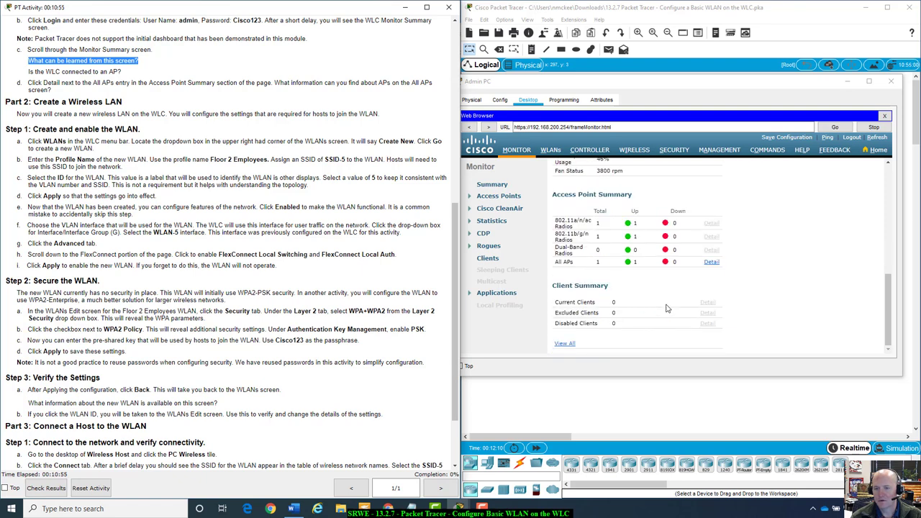
scroll(666, 308, up, 4)
scroll(587, 333, down, 4)
scroll(752, 234, up, 5)
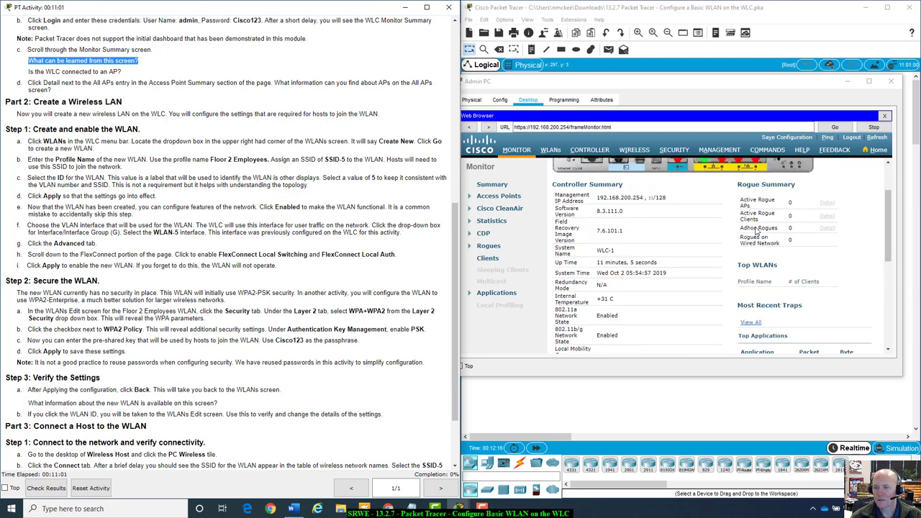
scroll(650, 301, up, 2)
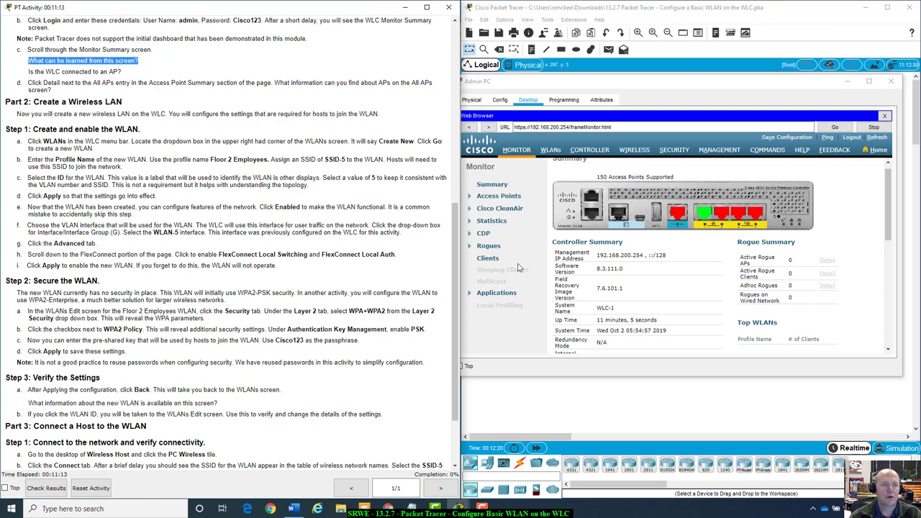
scroll(702, 290, down, 5)
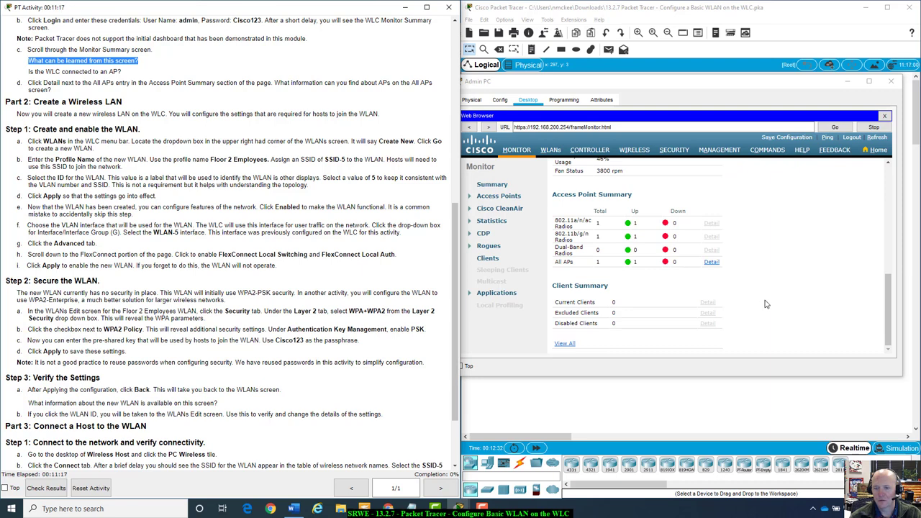
View the All APs detail, then return and resubmit the admin username and password
click(714, 264)
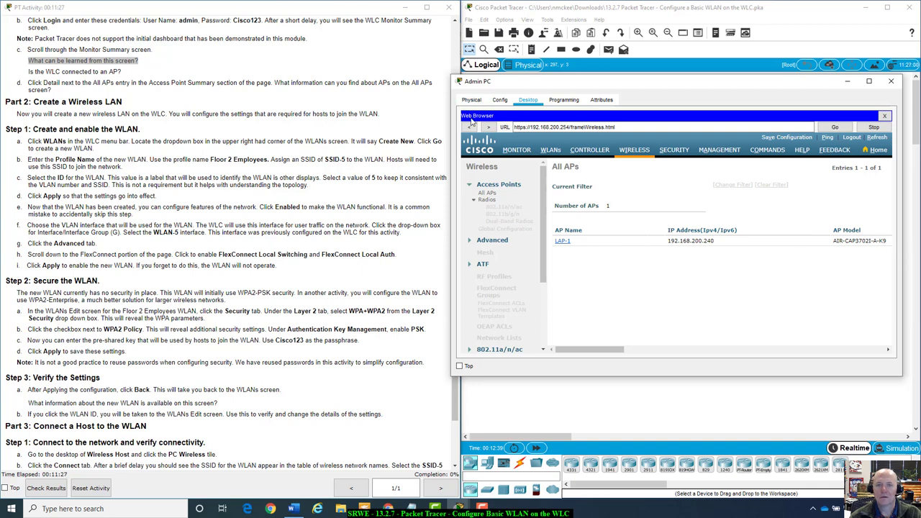
click(470, 126)
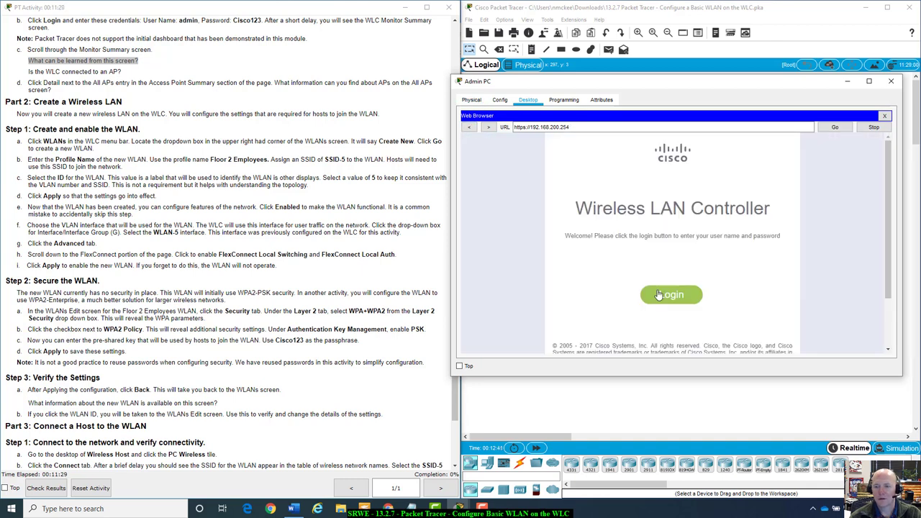
click(671, 295)
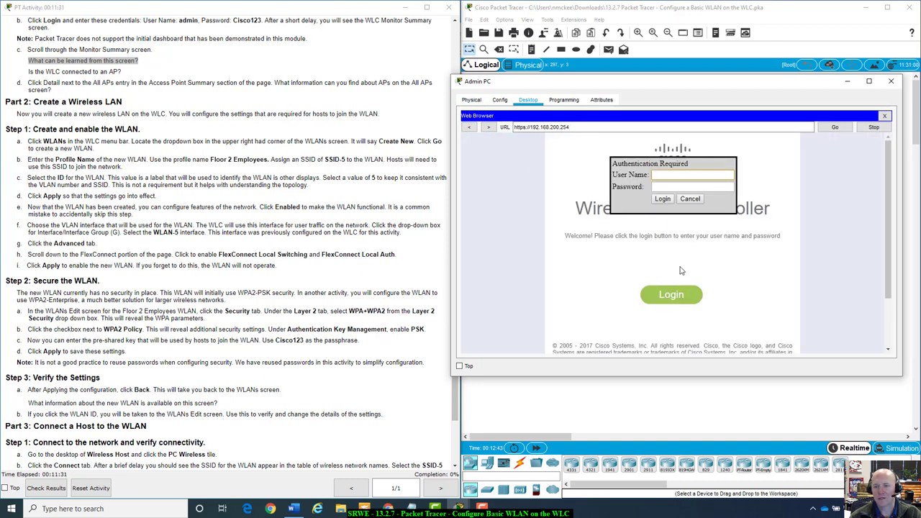
text(cis)
key(BackSpace)
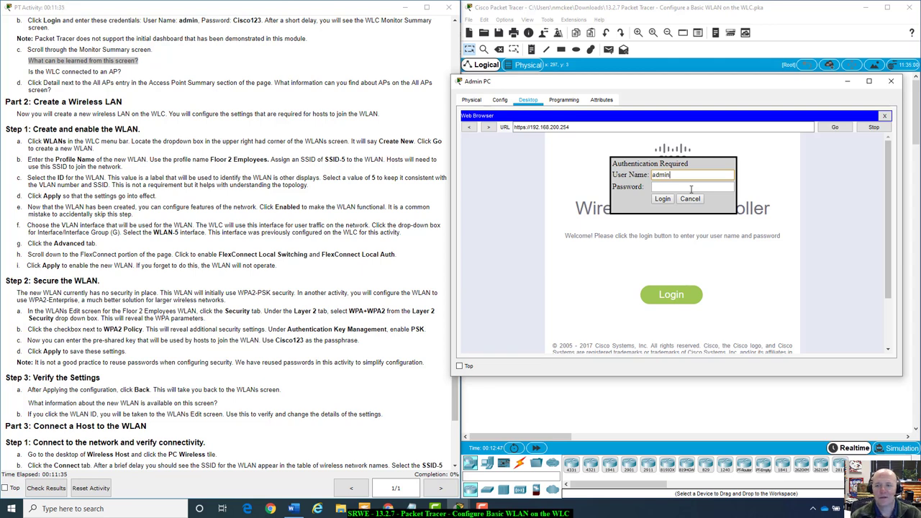
click(691, 189)
text(Cisco)
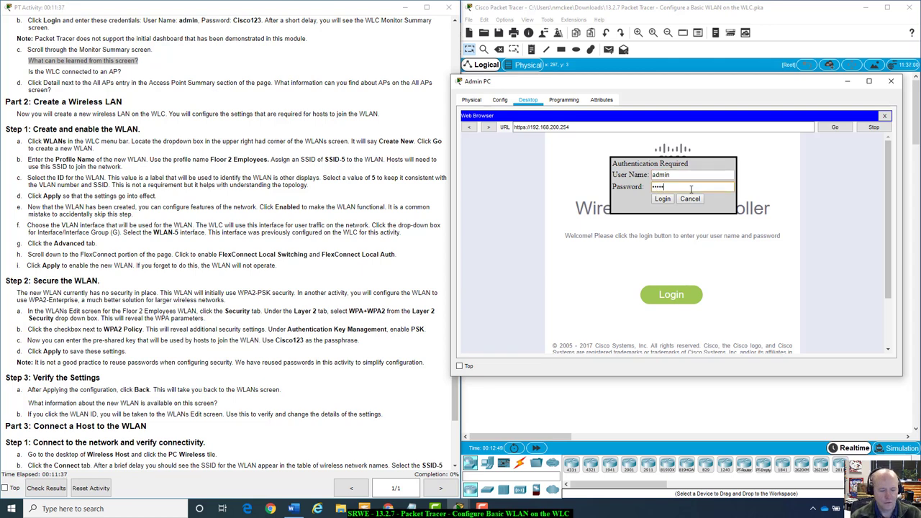
text(123)
key(Return)
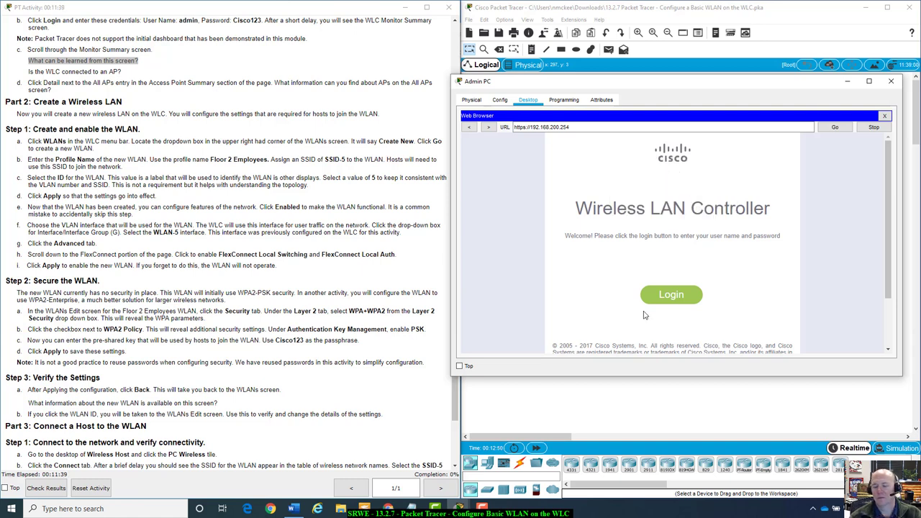
Sign in and scroll through the Controller, Access Point and Client Summary sections
click(678, 297)
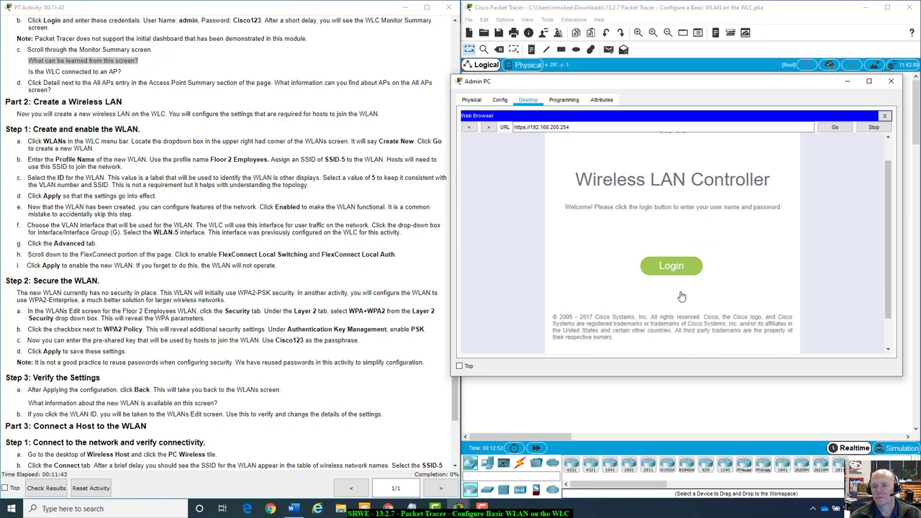
scroll(760, 208, down, 5)
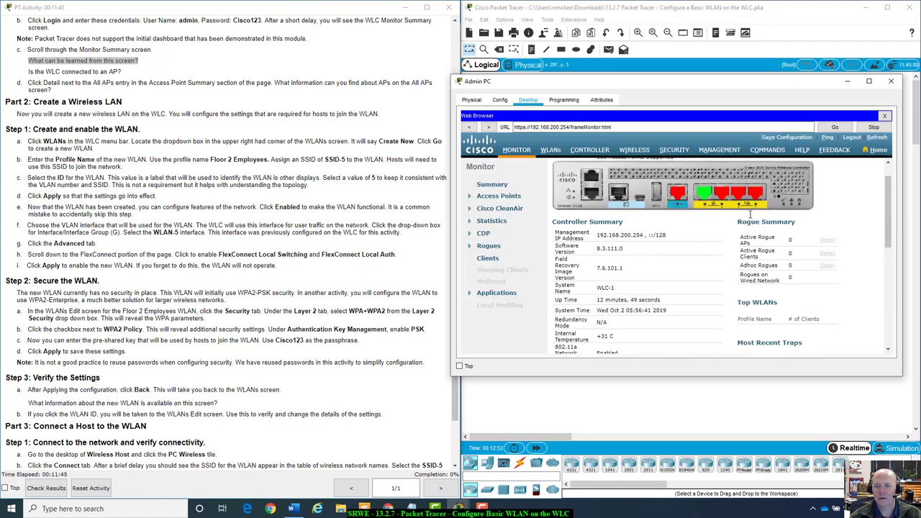
scroll(750, 215, down, 3)
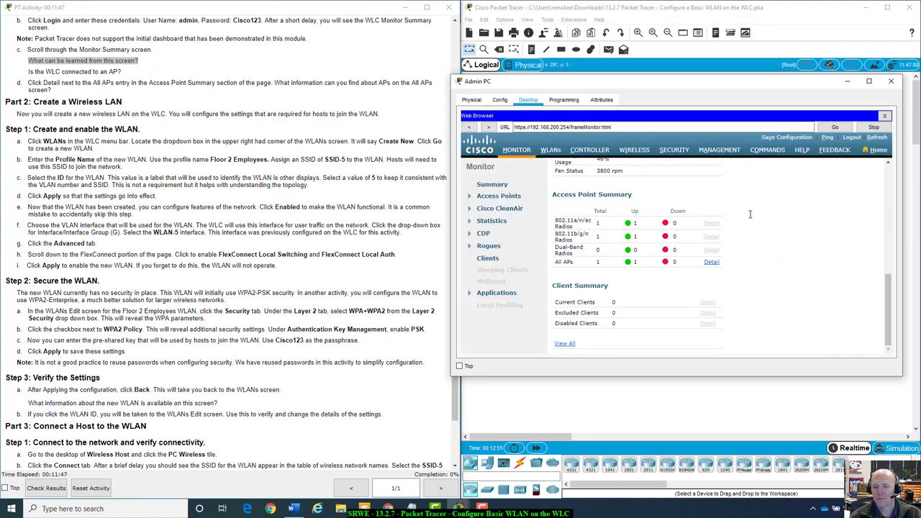
scroll(750, 215, up, 10)
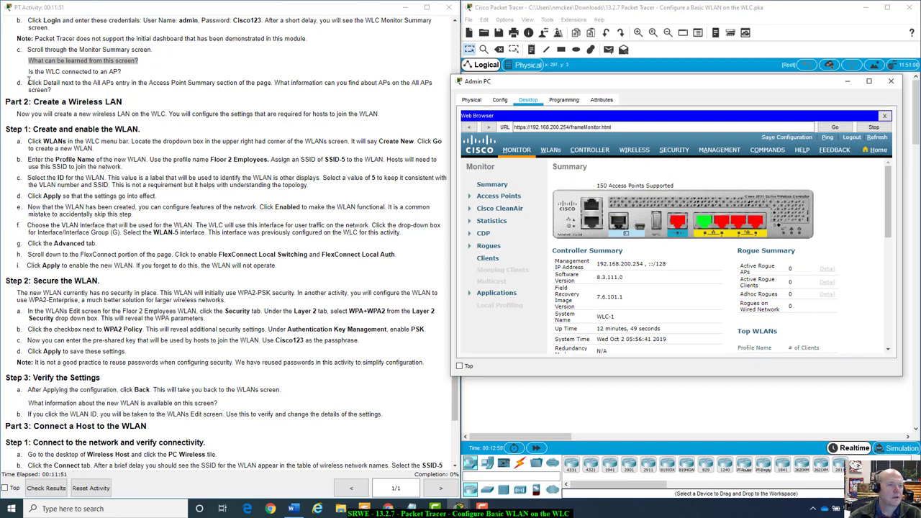
click(29, 82)
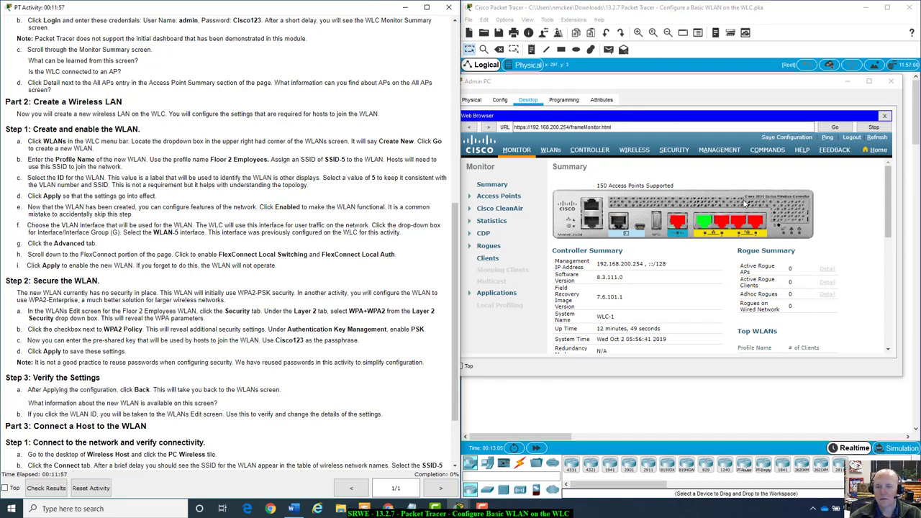
scroll(696, 252, down, 5)
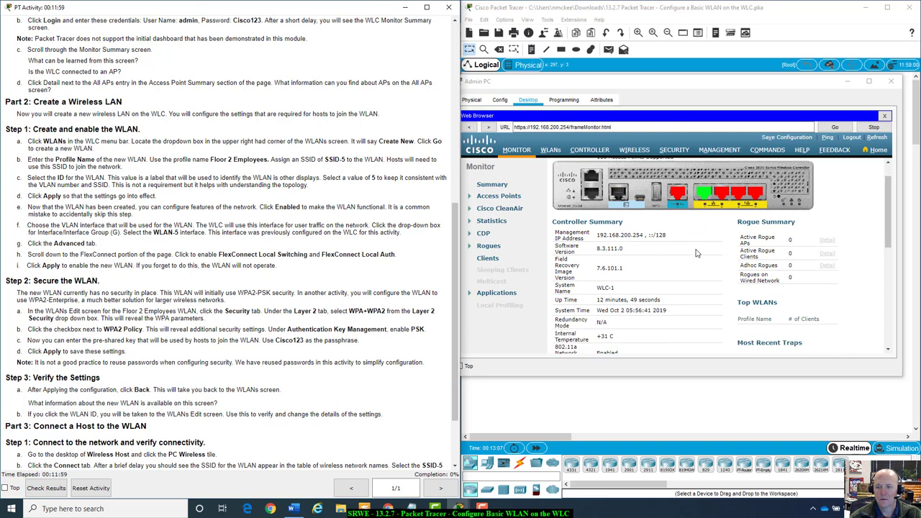
scroll(696, 253, down, 3)
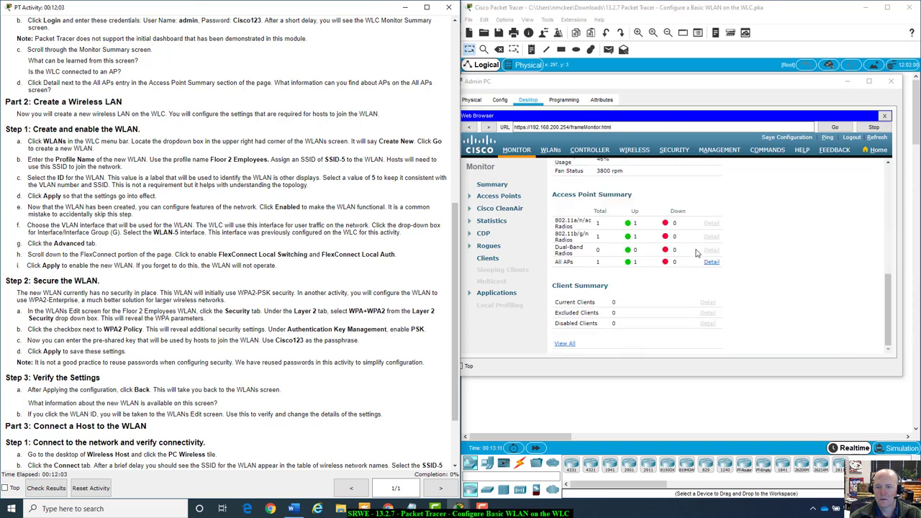
scroll(668, 188, up, 2)
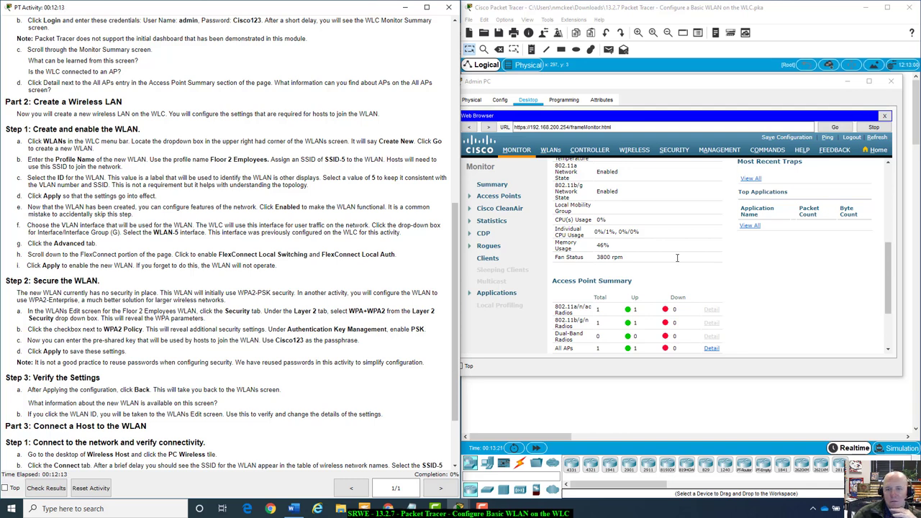
scroll(677, 257, down, 3)
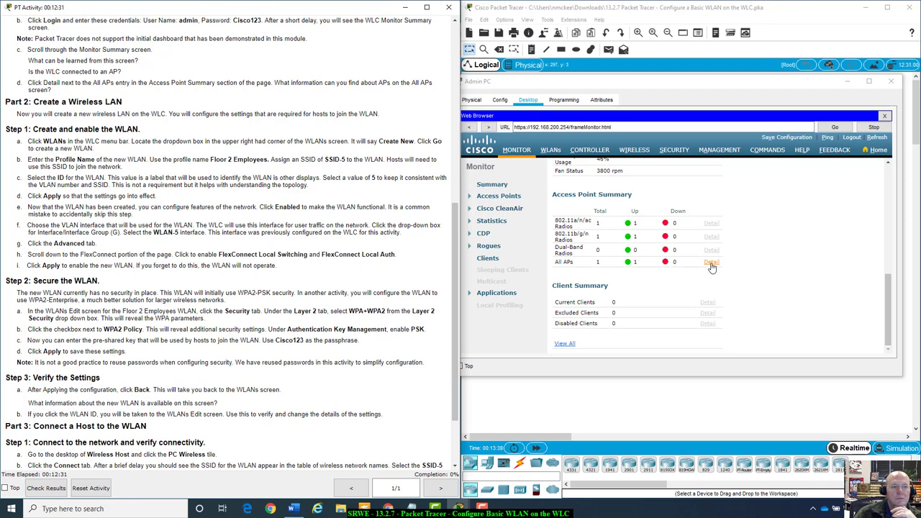
click(711, 264)
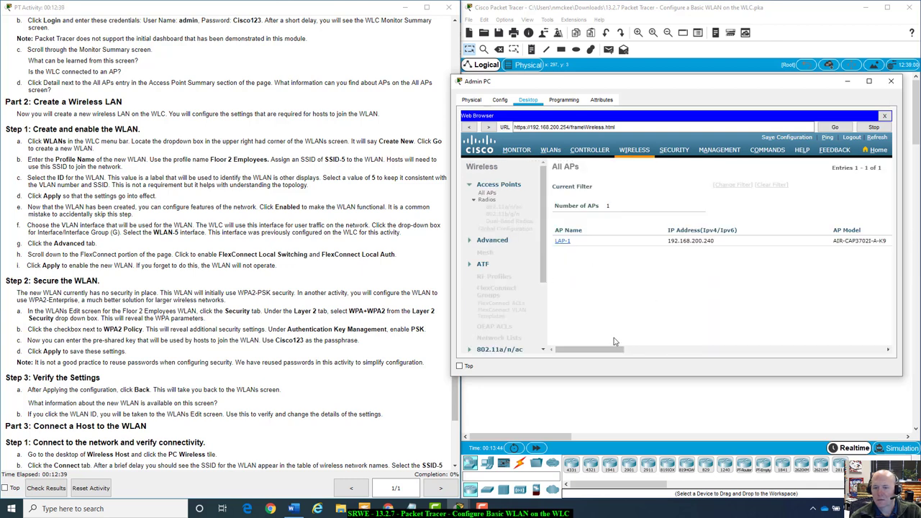
drag(613, 351, 611, 374)
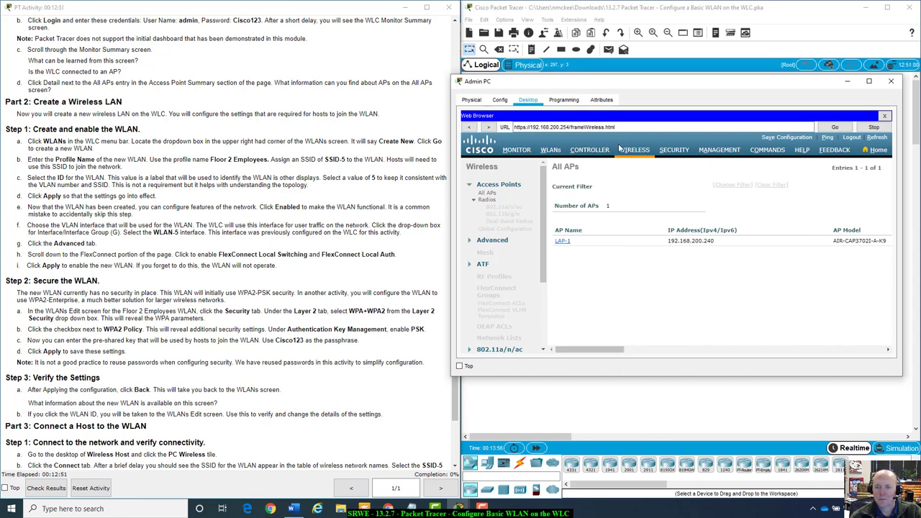
click(528, 152)
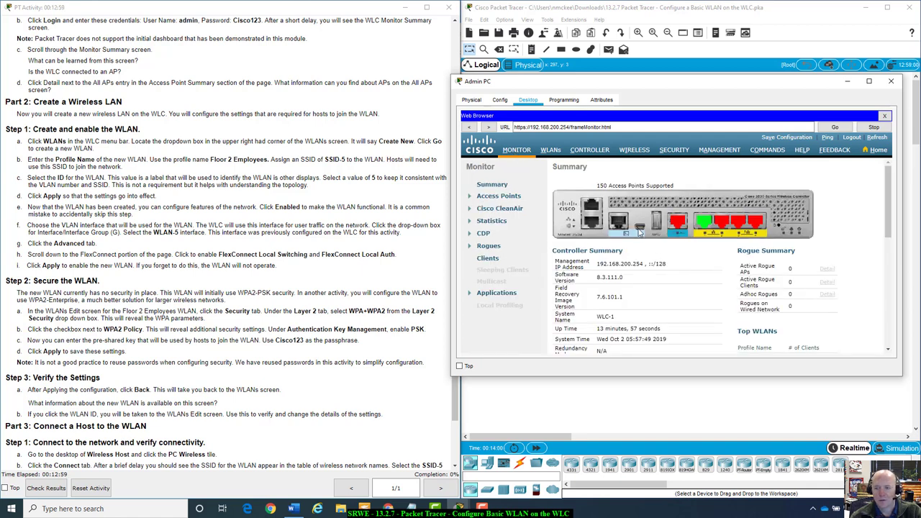
scroll(628, 229, down, 1)
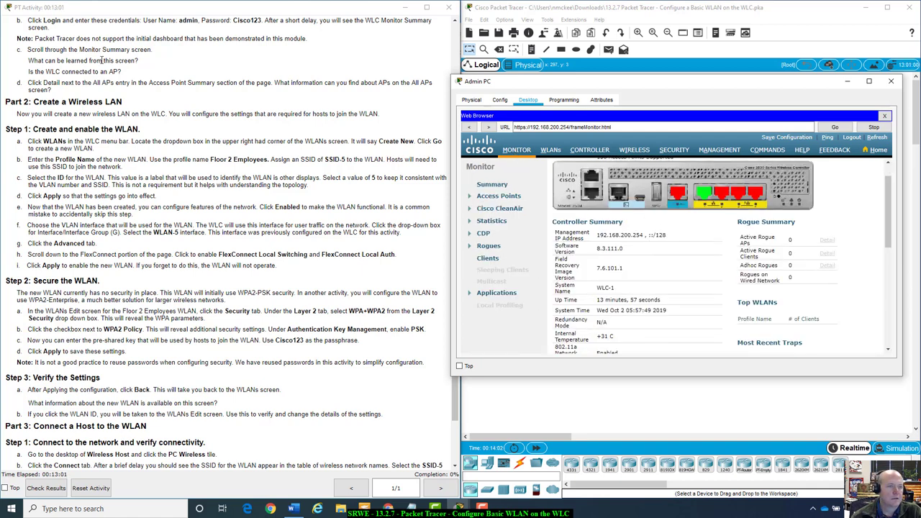
drag(29, 82, 419, 94)
click(331, 103)
scroll(152, 111, down, 1)
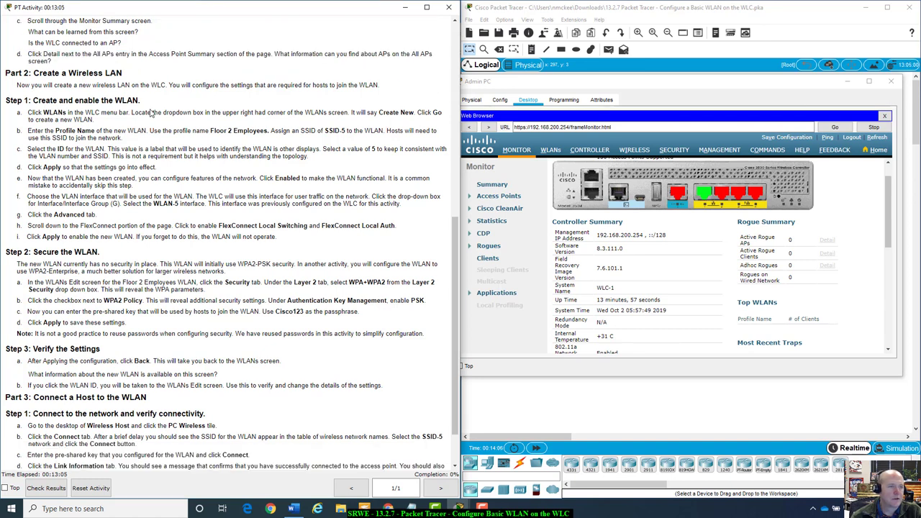
scroll(152, 114, down, 2)
scroll(151, 113, up, 1)
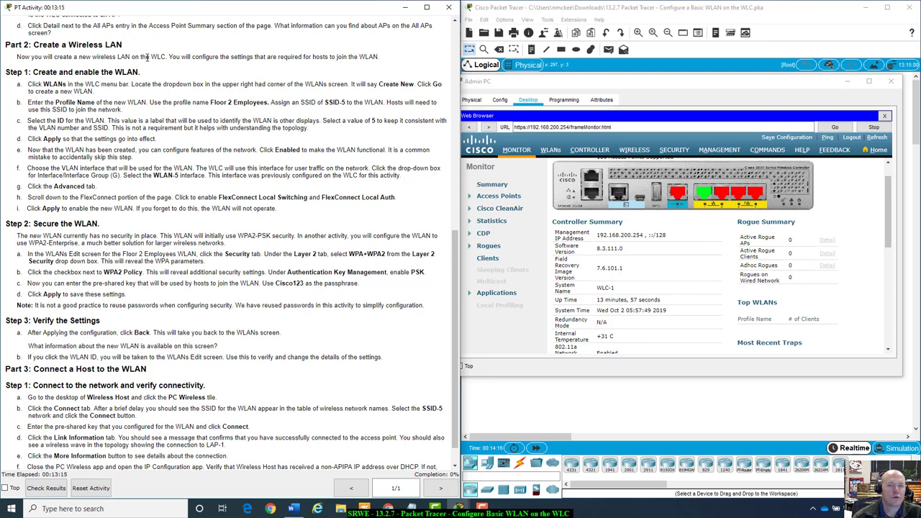
scroll(132, 171, down, 1)
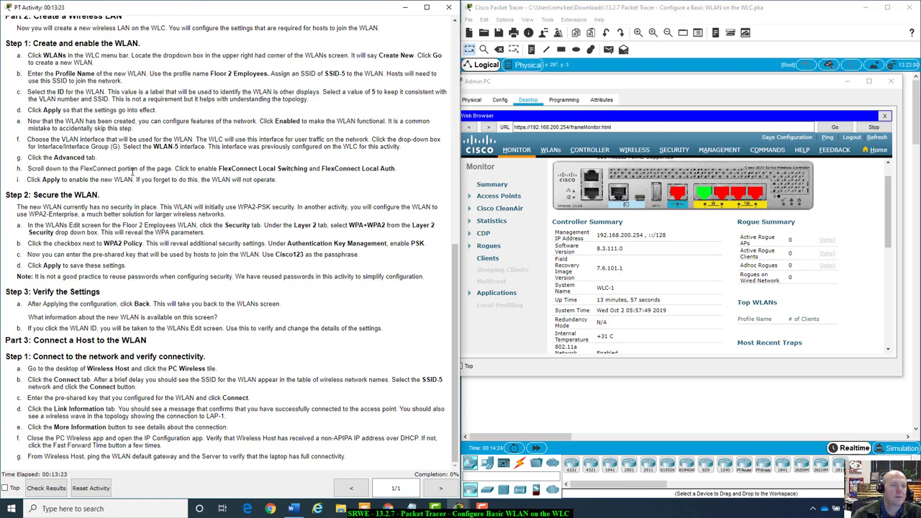
Go to the controller's WLANs list and start a new WLAN with Create New
click(550, 151)
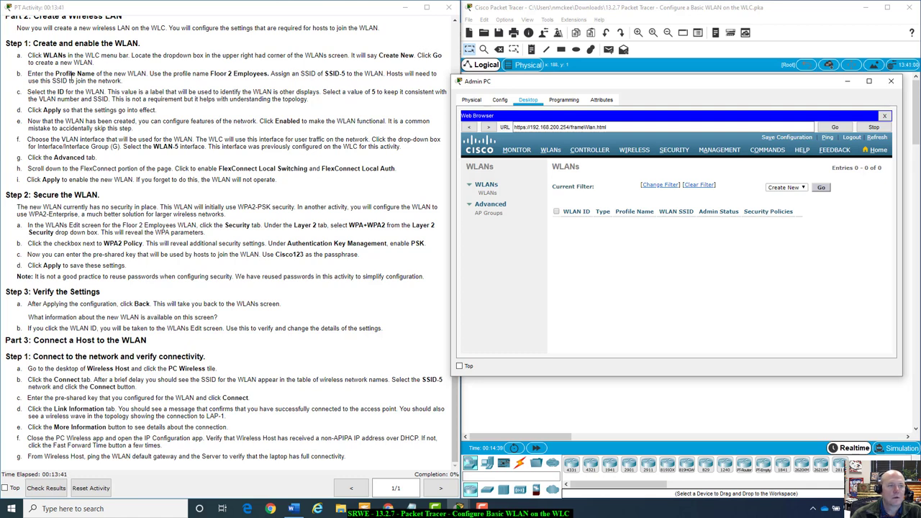
click(822, 187)
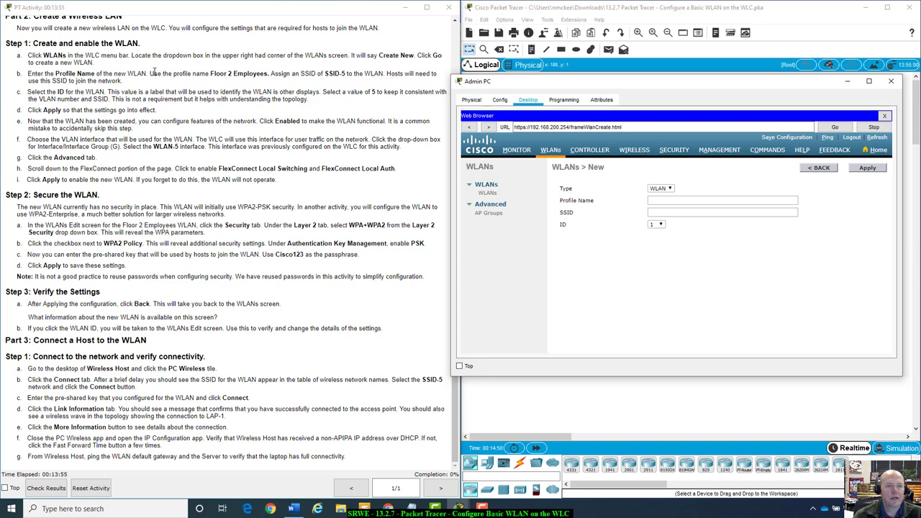
Enter profile name 'Floor 2 Employees', keep type WLAN, and set SSID 'SSID-5'
click(669, 200)
text(Floor 2 Empl)
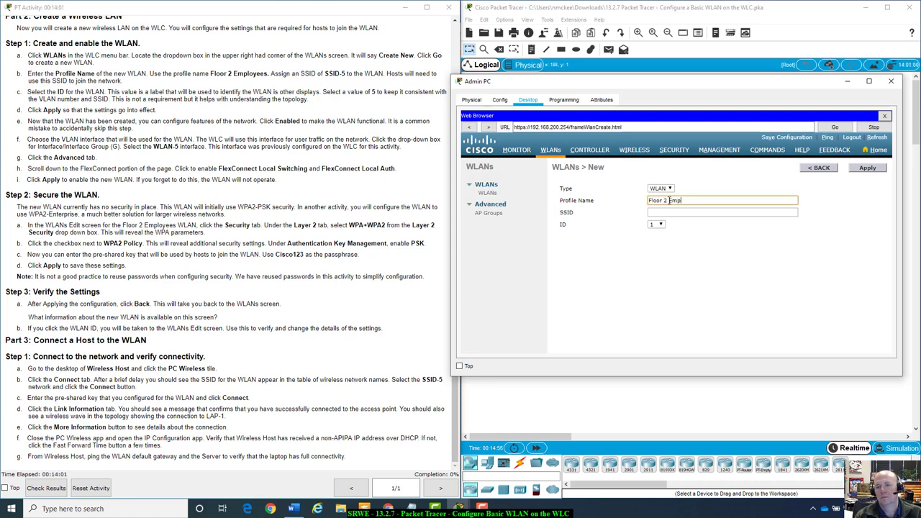
text(oyees)
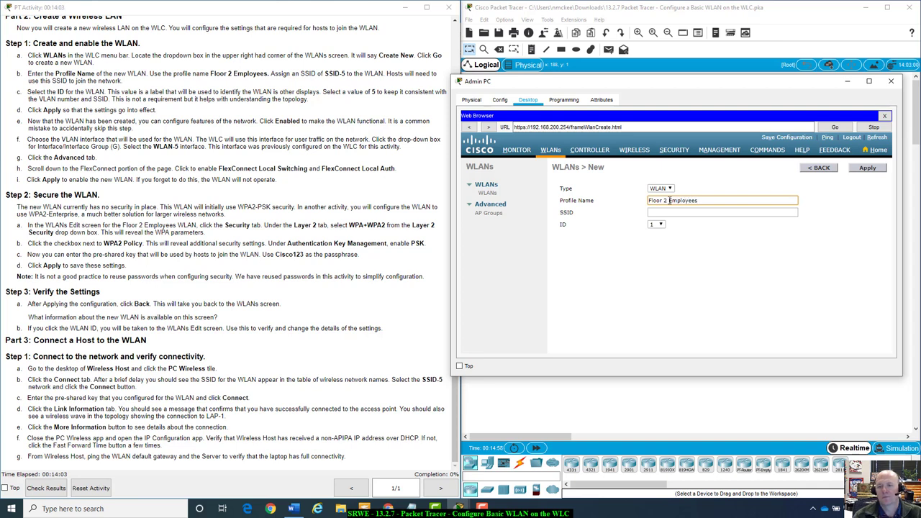
click(669, 189)
click(670, 198)
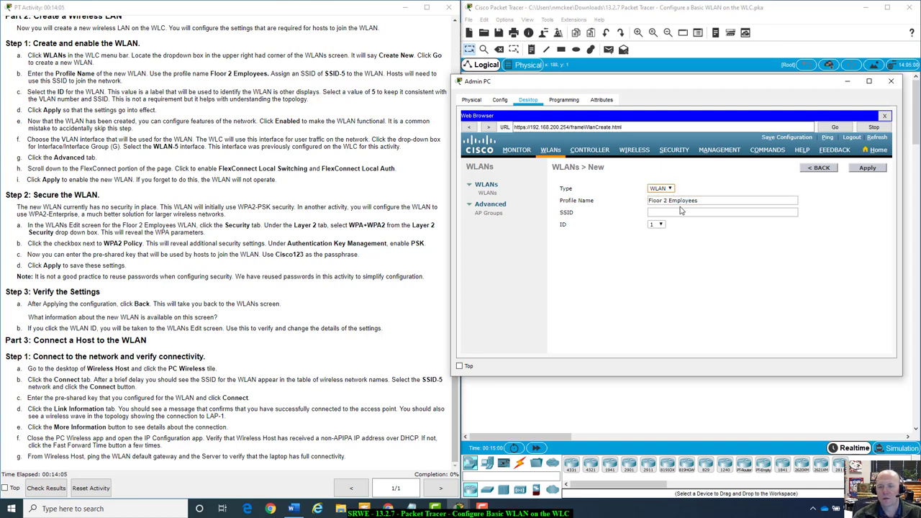
click(681, 210)
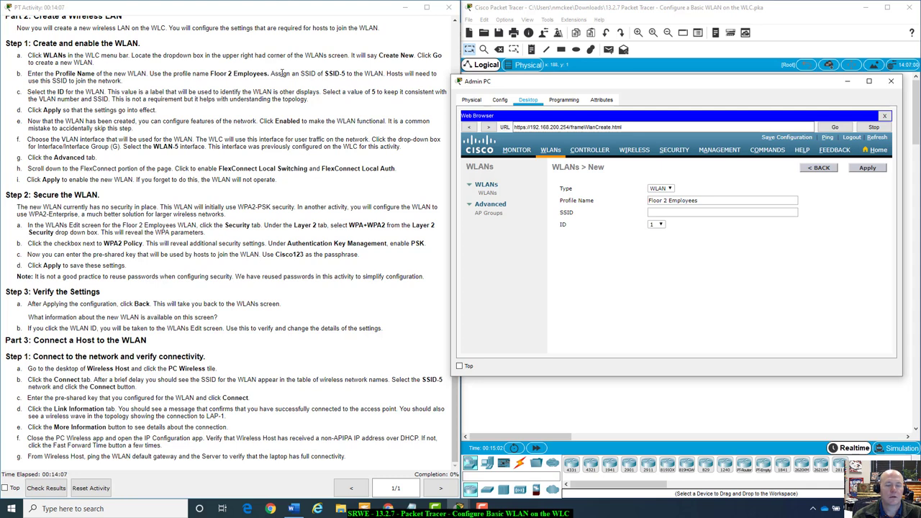
click(673, 214)
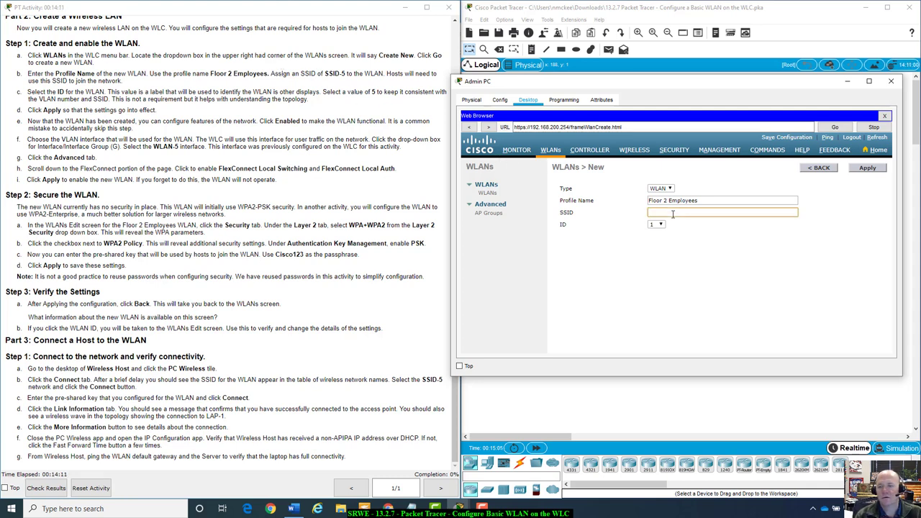
text(SSID-5)
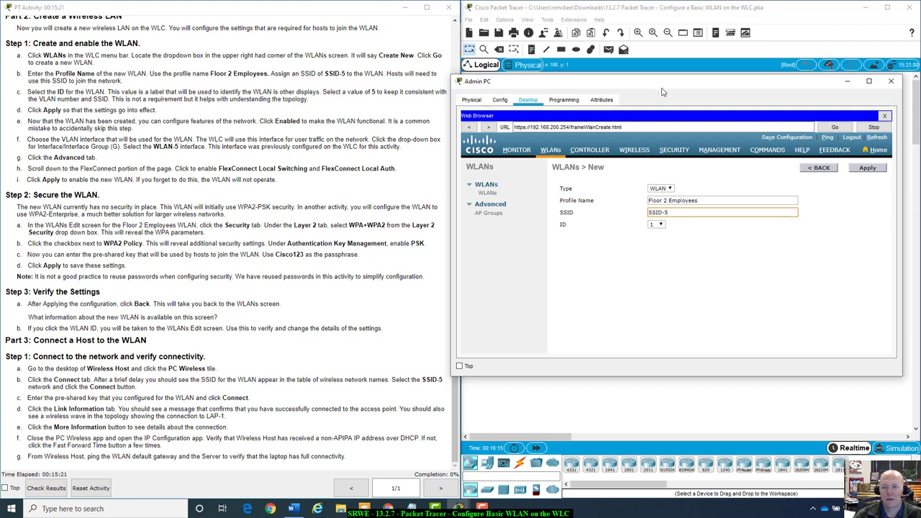
Set the WLAN ID to 5 and apply to create the WLAN
click(662, 225)
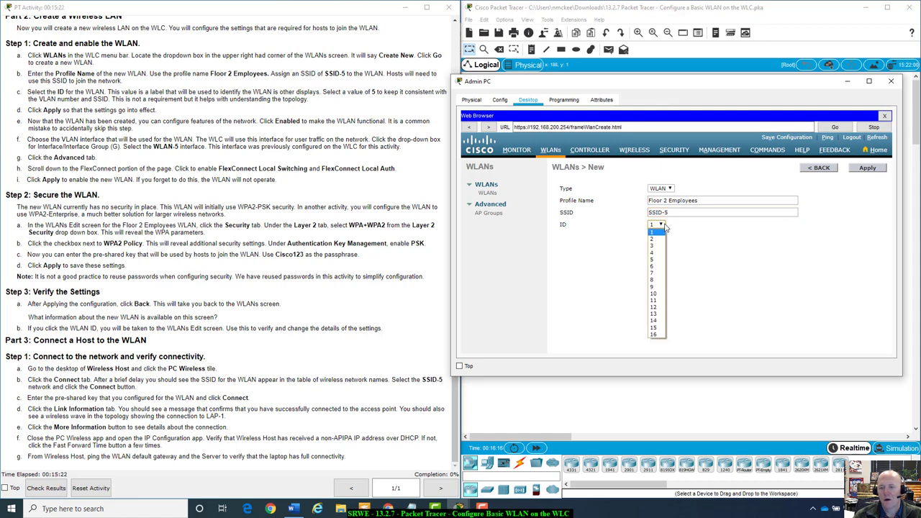
click(658, 259)
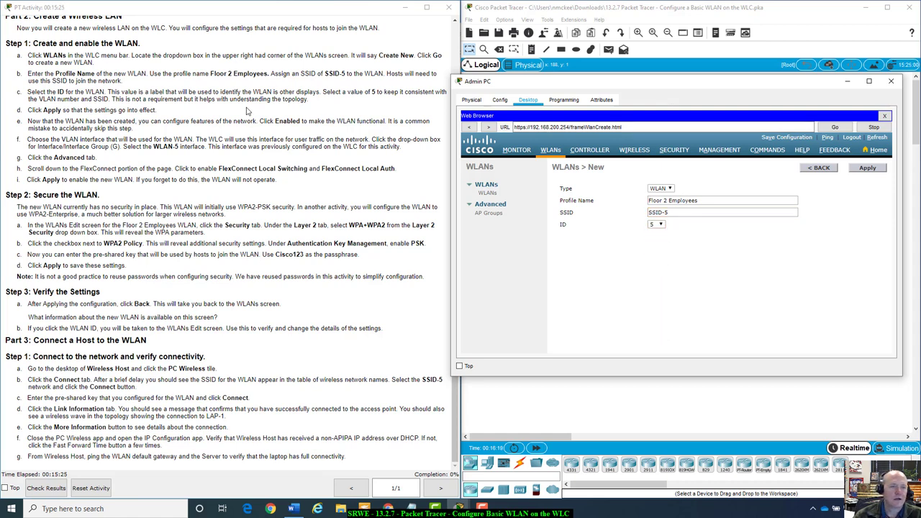
click(868, 170)
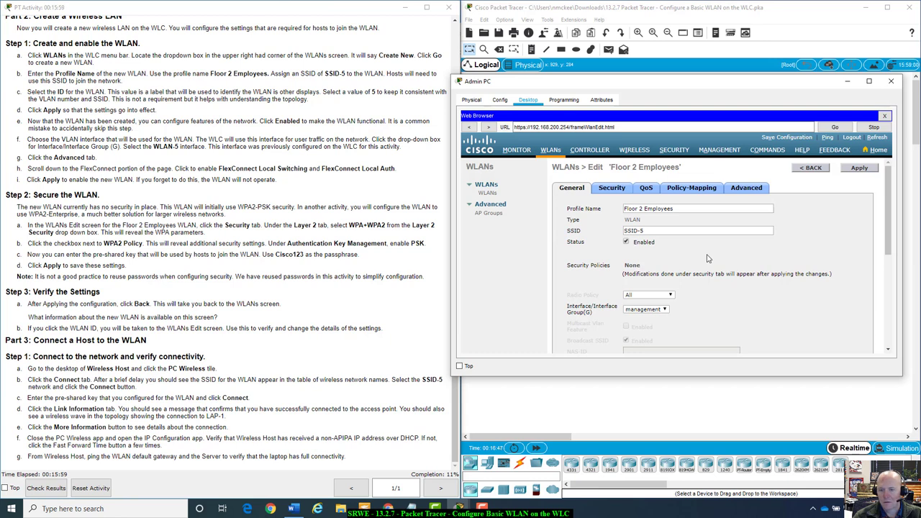
On the General tab, change the WLAN's interface from management to WLAN-5
scroll(708, 258, down, 3)
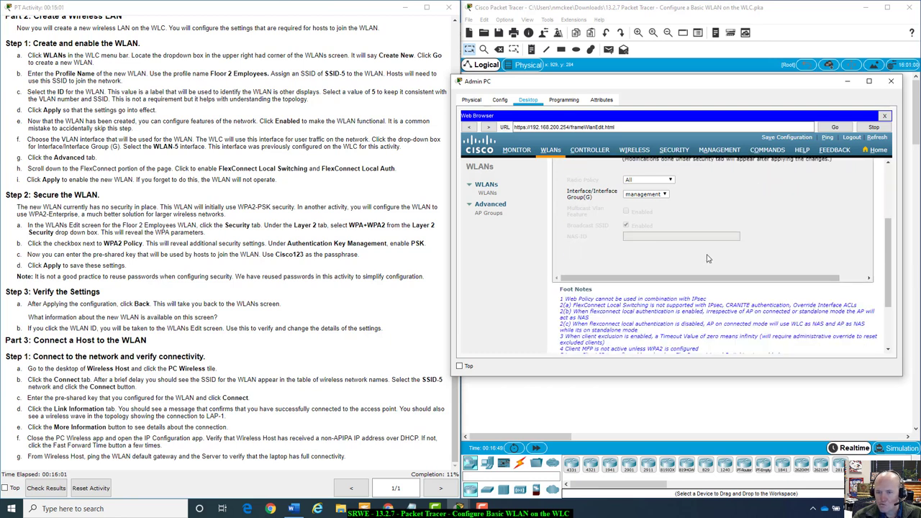
scroll(708, 258, up, 2)
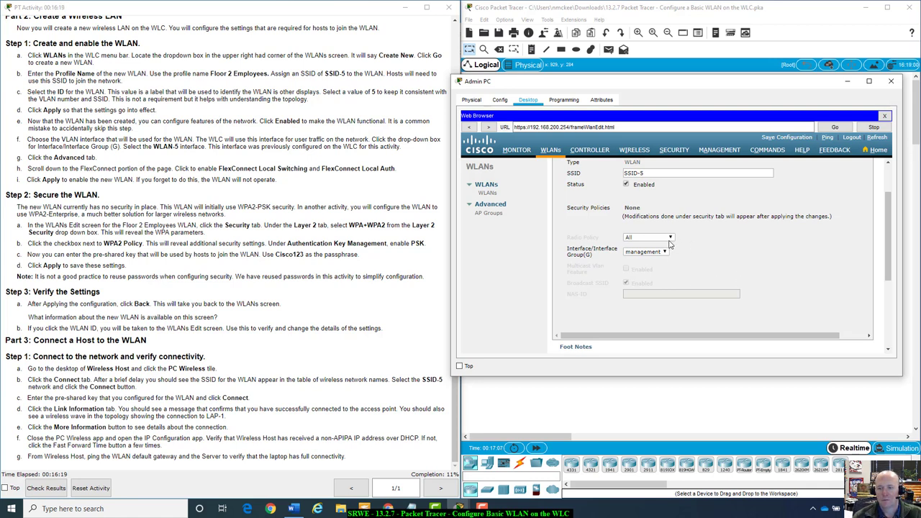
click(666, 253)
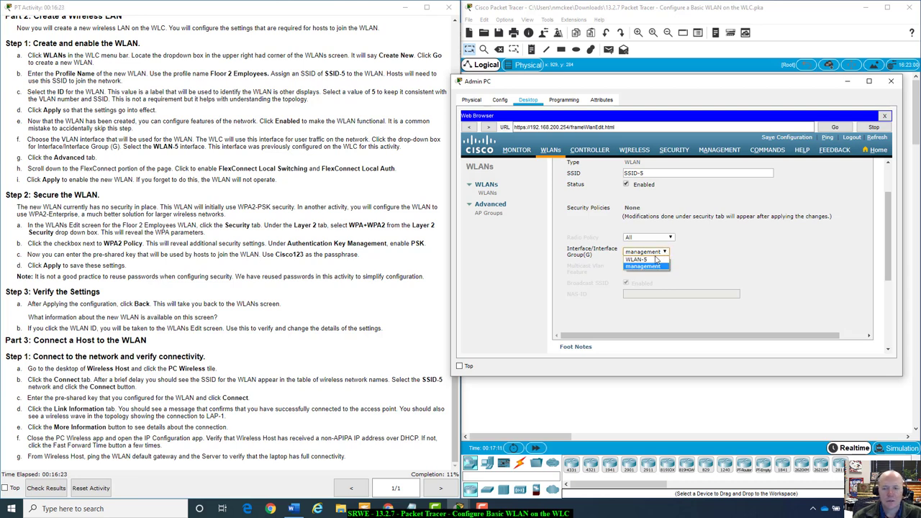
click(655, 260)
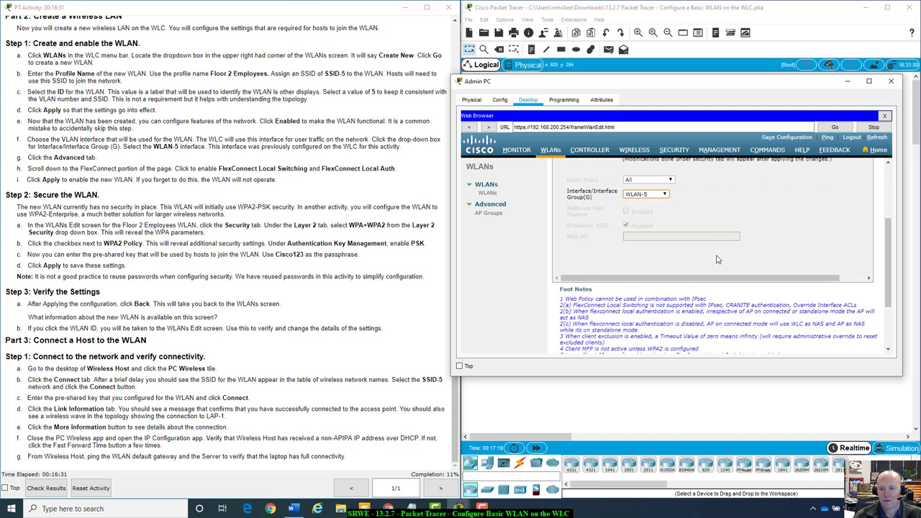
scroll(717, 259, down, 3)
scroll(717, 260, up, 3)
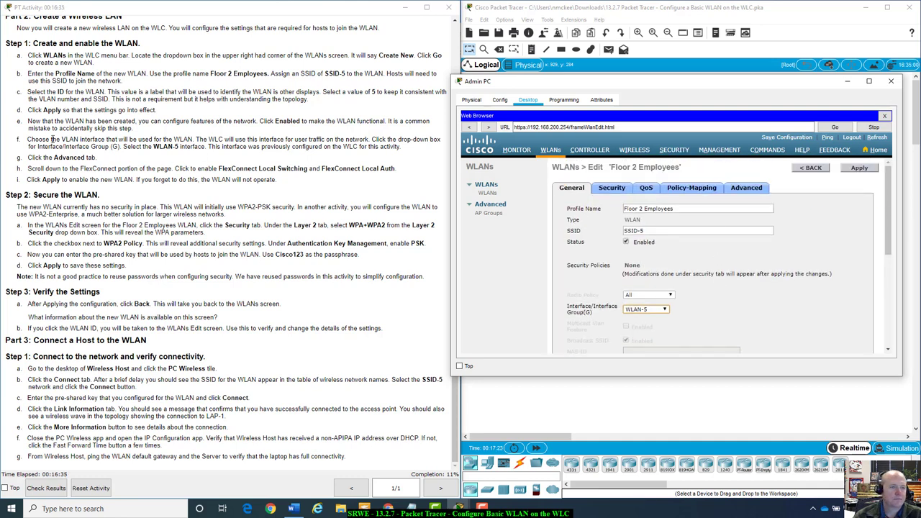
On the Advanced tab, scroll to the FlexConnect section and enable Local Auth
click(755, 189)
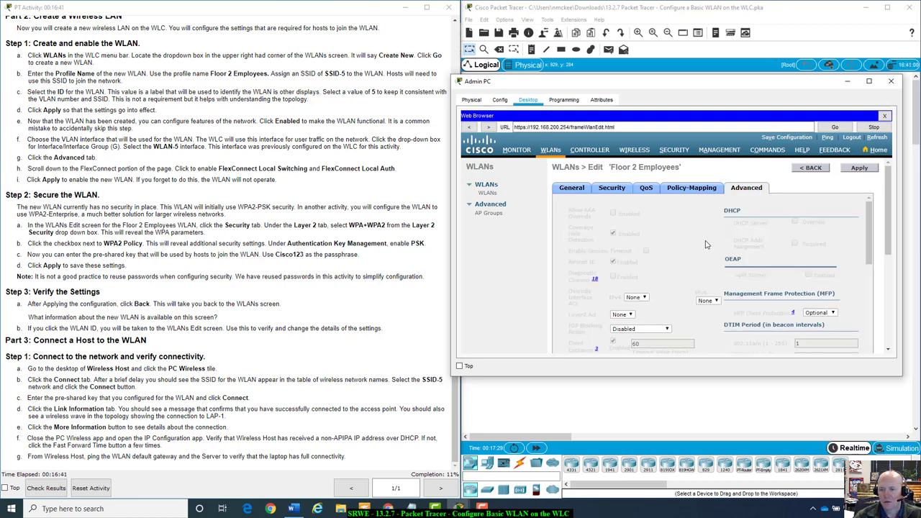
scroll(706, 245, down, 4)
scroll(706, 245, down, 8)
scroll(706, 245, down, 3)
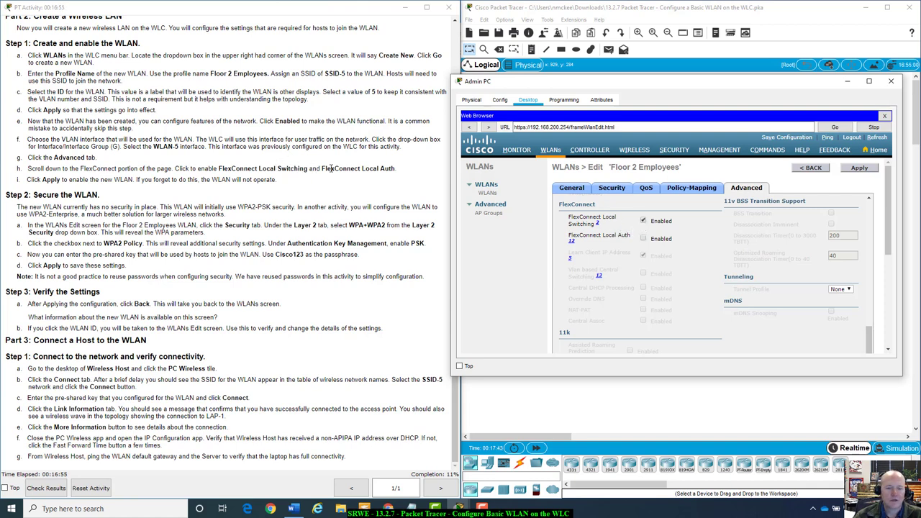
click(643, 239)
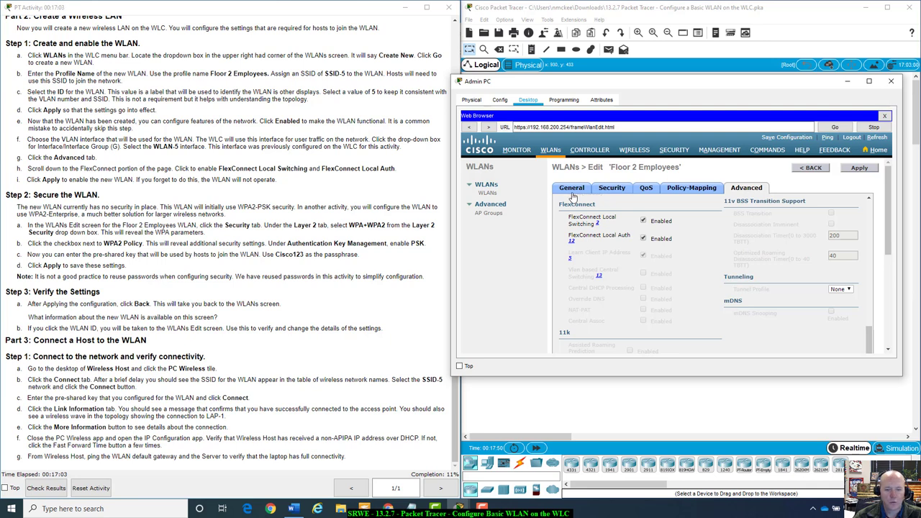
Apply the FlexConnect settings and shift the Admin PC window down to reveal the topology
click(859, 169)
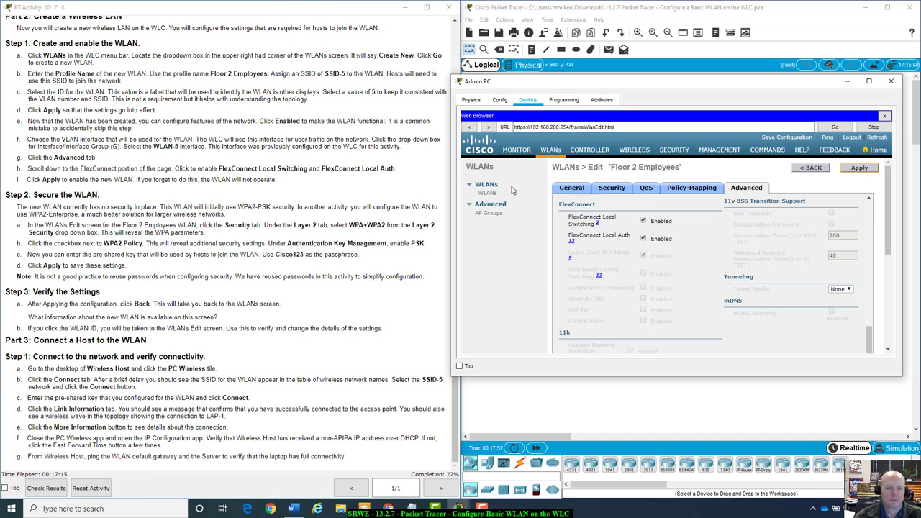
drag(644, 83, 665, 60)
scroll(733, 142, down, 3)
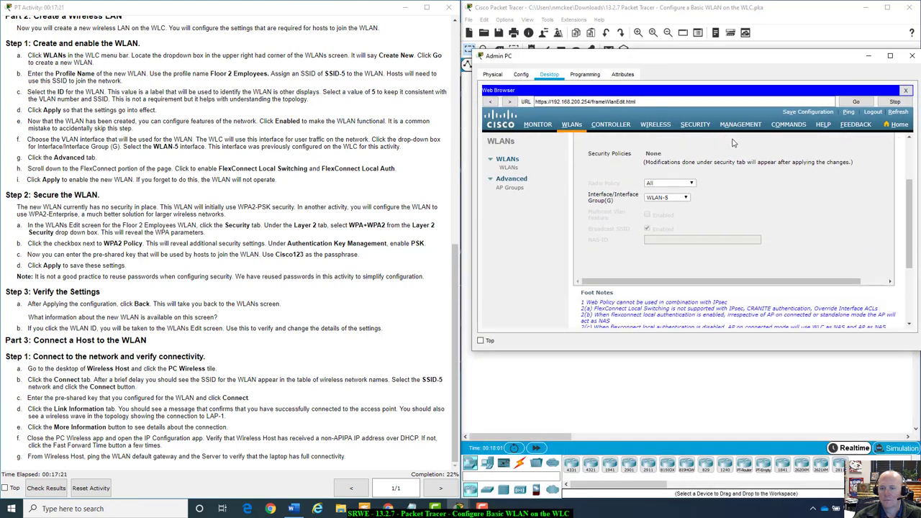
scroll(733, 143, up, 3)
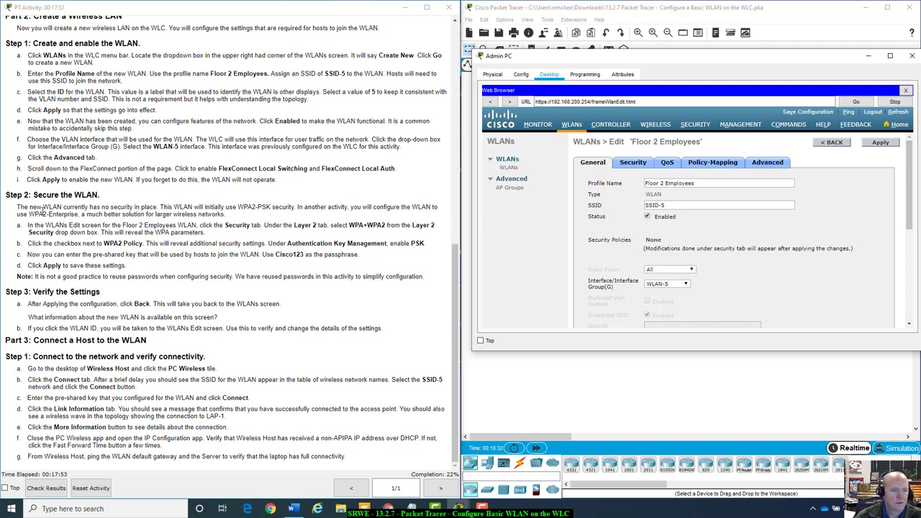
Open the Floor 2 Employees WLAN's Security tab to view its Layer 2 settings
click(26, 227)
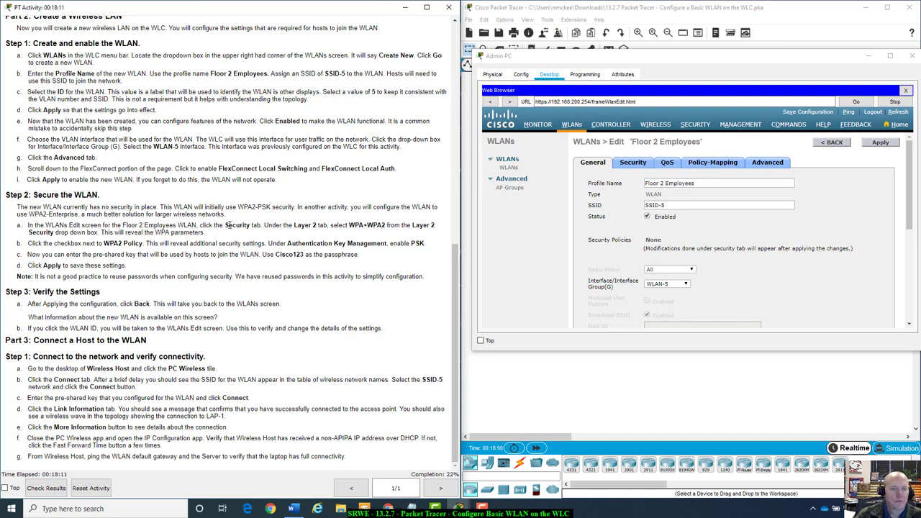
click(634, 165)
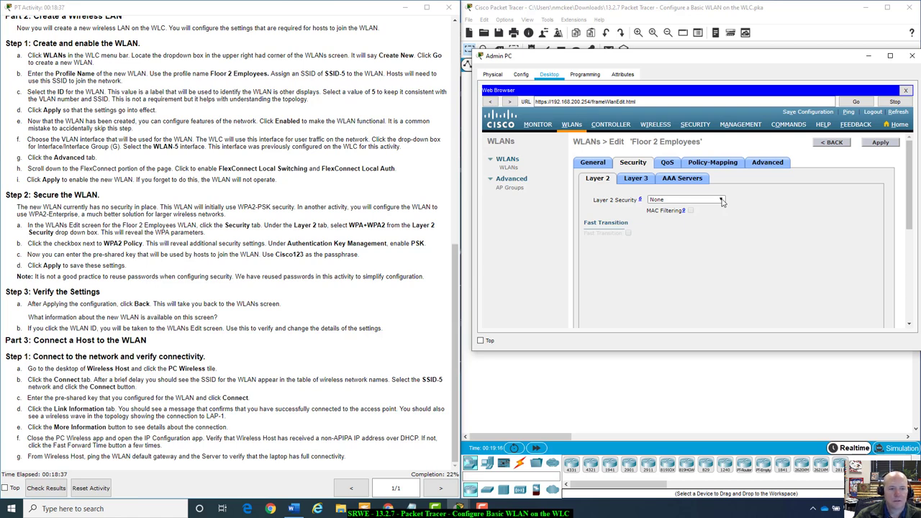
Set Layer 2 security to WPA+WPA2 with WPA2 Policy and PSK key management enabled
click(723, 202)
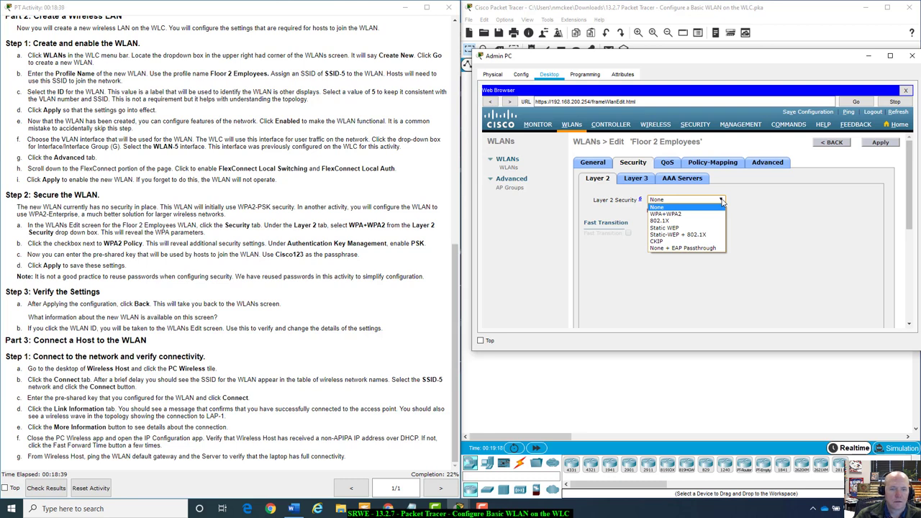
click(694, 216)
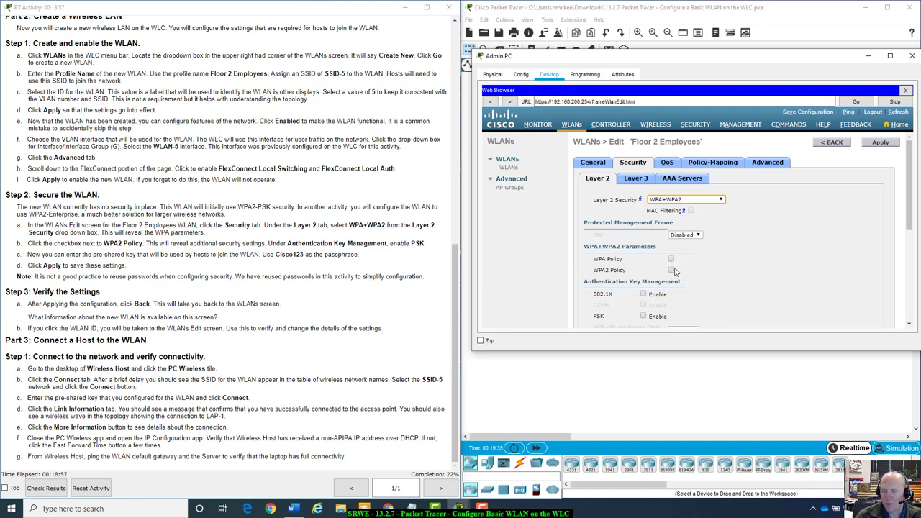
click(671, 270)
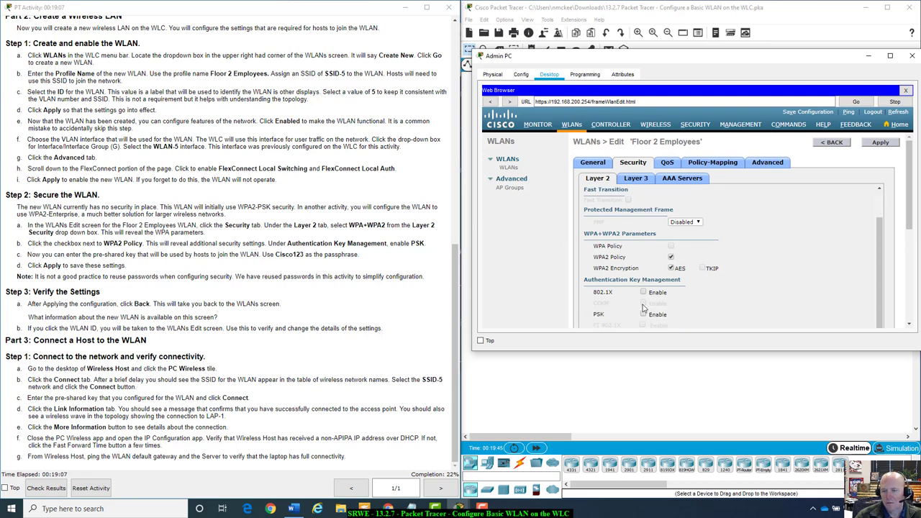
scroll(646, 307, down, 3)
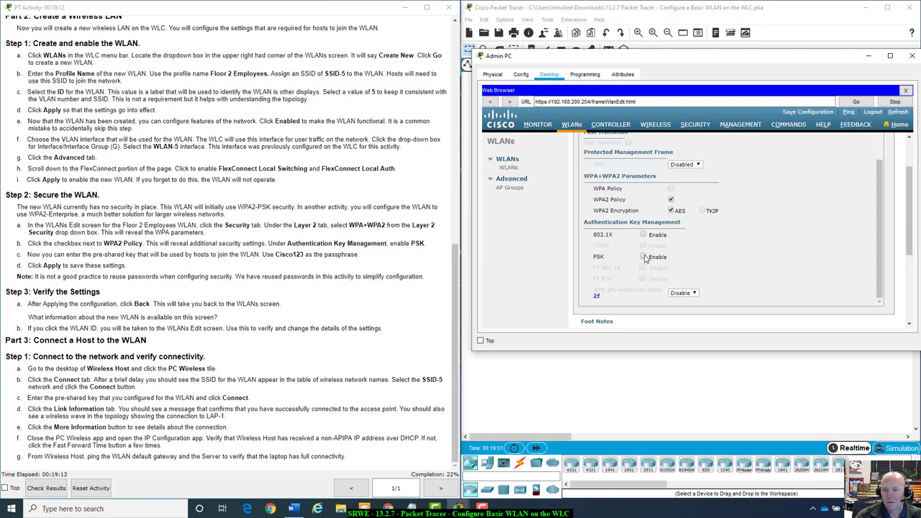
click(644, 257)
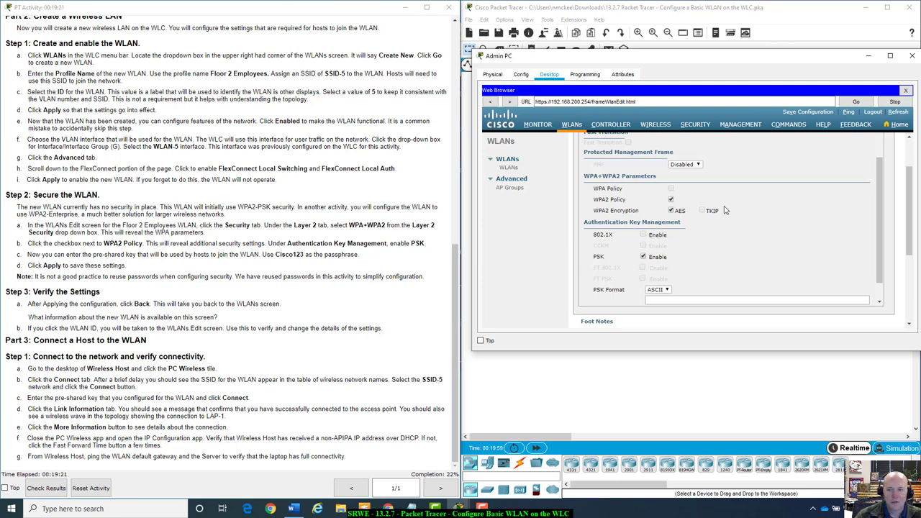
scroll(791, 211, down, 1)
Enter the activity's pre-shared passphrase in the PSK field, retyping it once to be sure
click(679, 278)
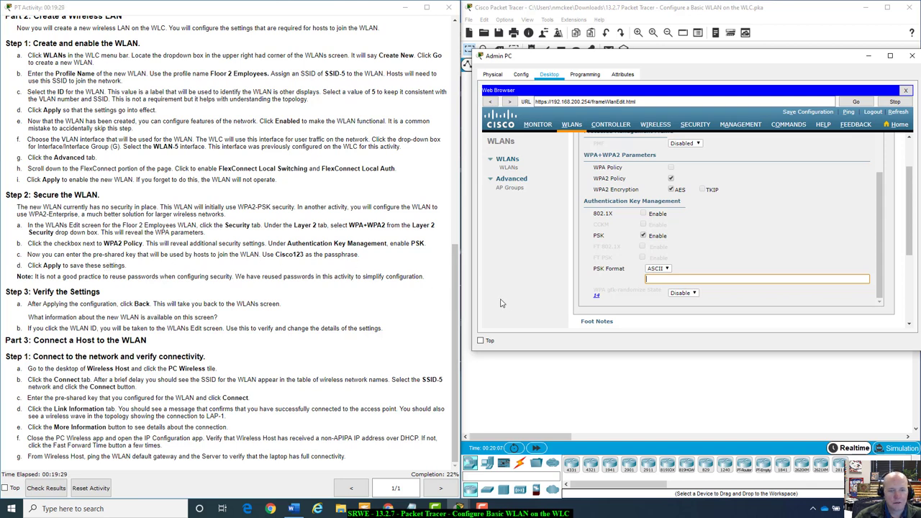
text(Cisco123)
double_click(669, 278)
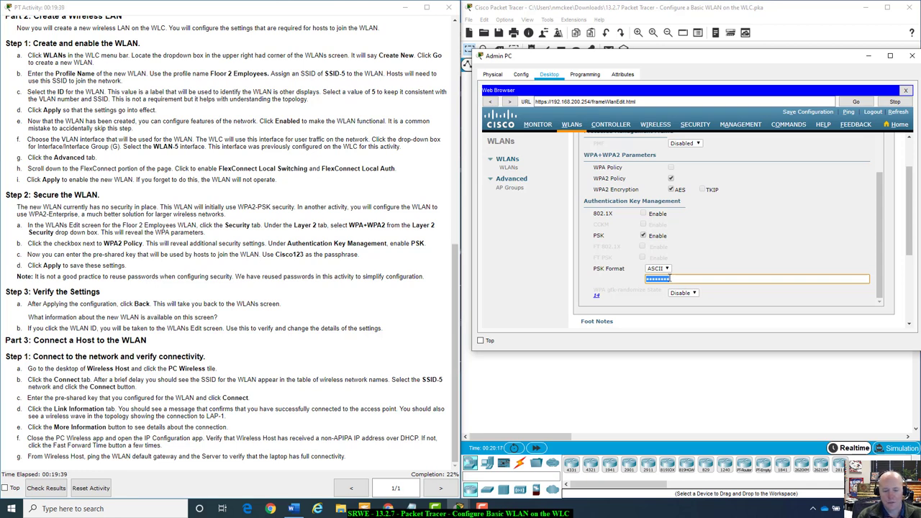
text(Cisco123)
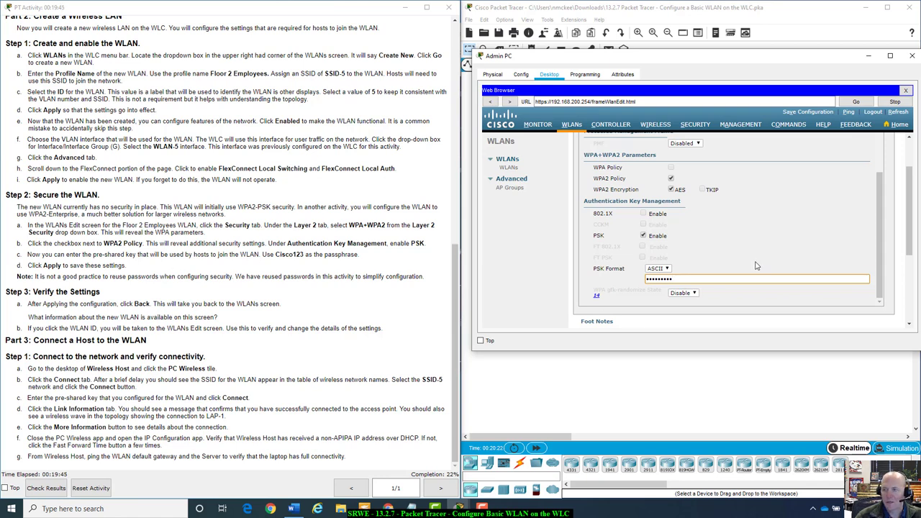
scroll(758, 266, up, 2)
scroll(849, 196, up, 2)
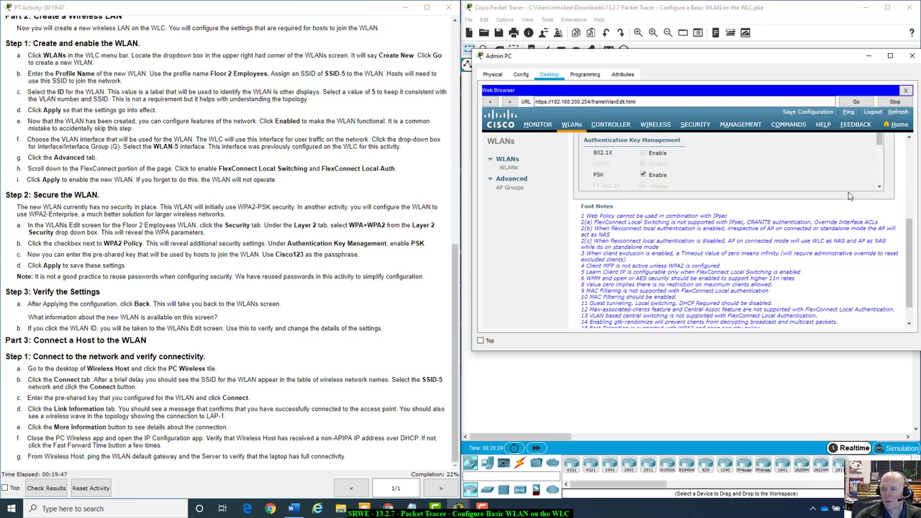
Apply the WPA2-PSK security settings and confirm the client-disconnection warning
click(888, 147)
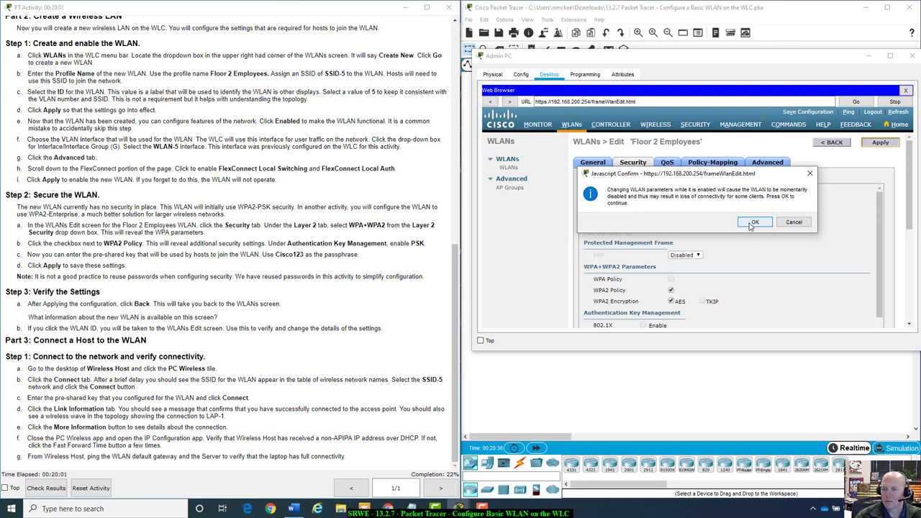
click(753, 223)
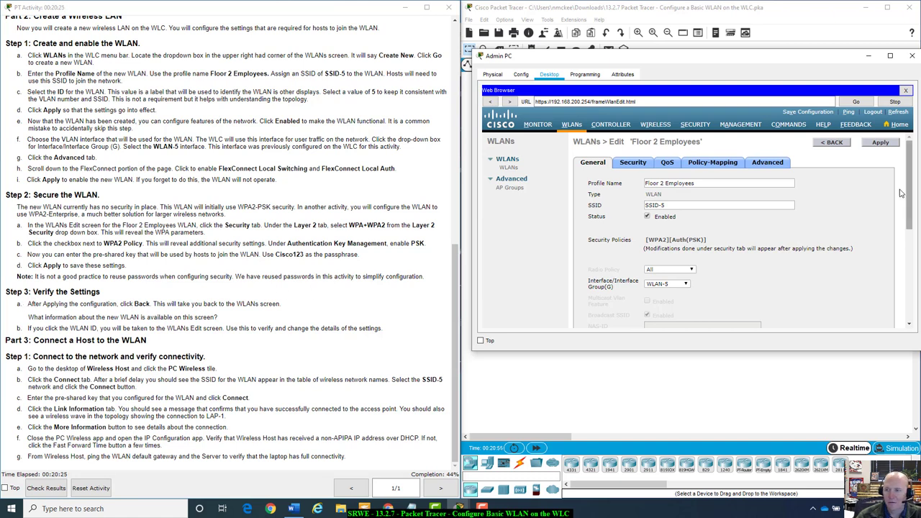
click(832, 142)
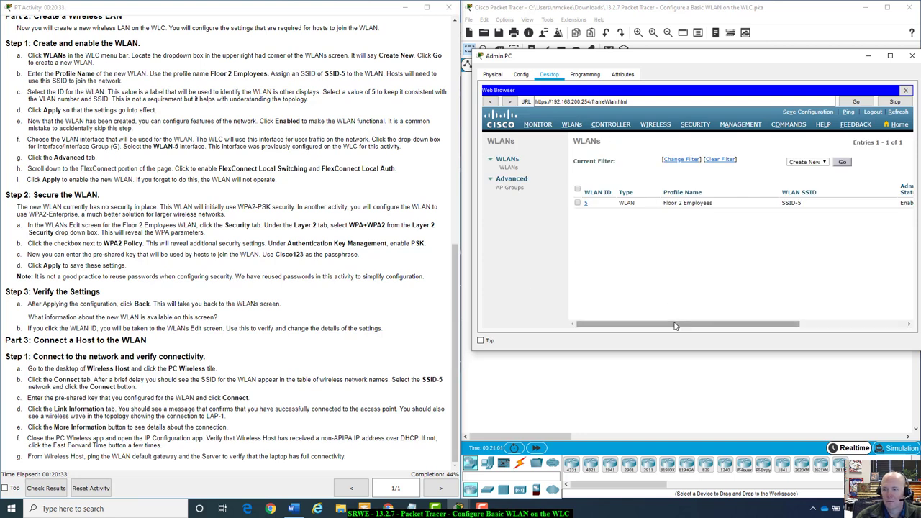
mouse_move(700, 324)
mouse_down()
mouse_move(809, 330)
mouse_move(702, 328)
mouse_up()
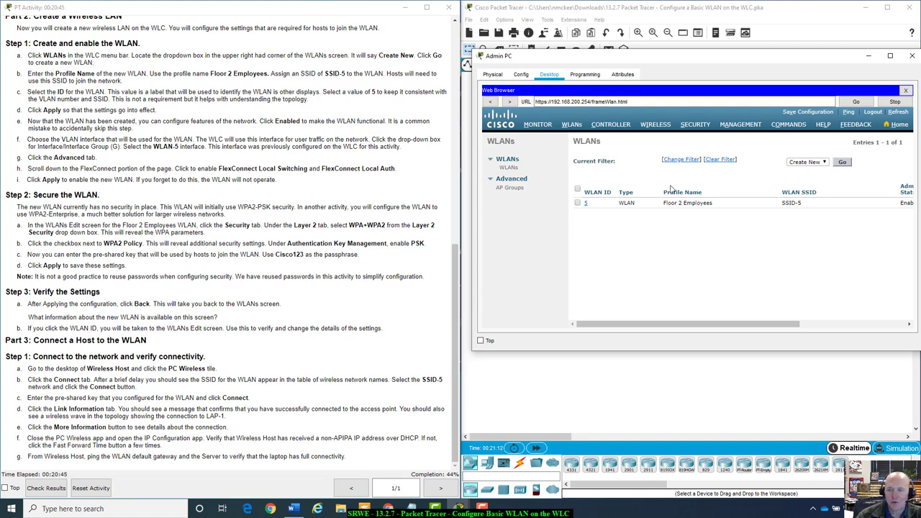
drag(709, 322, 816, 319)
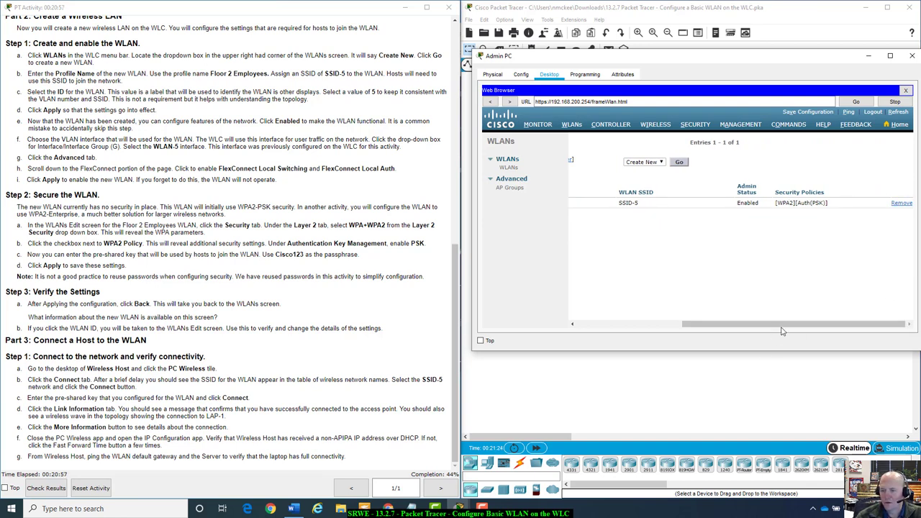
drag(792, 324, 685, 323)
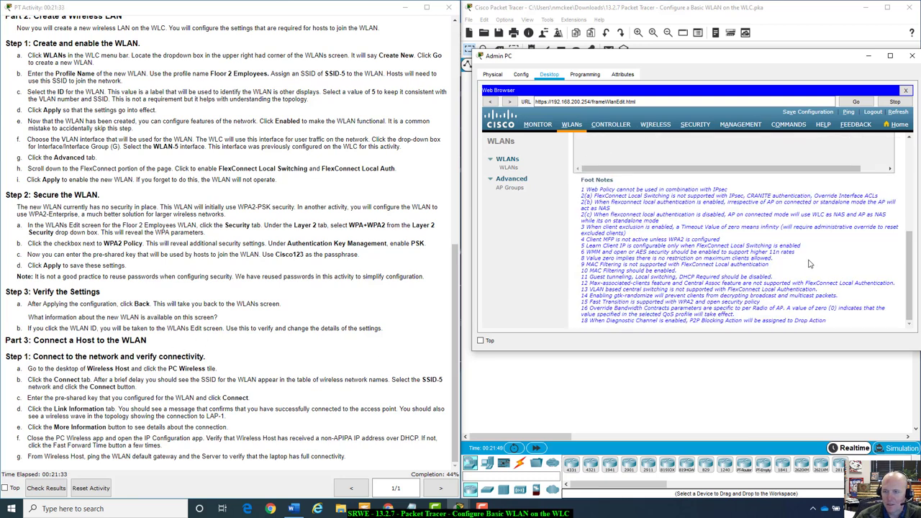
Return to the WLAN list, dismiss the video pop-up, and close the WLC page and Admin PC window
click(839, 142)
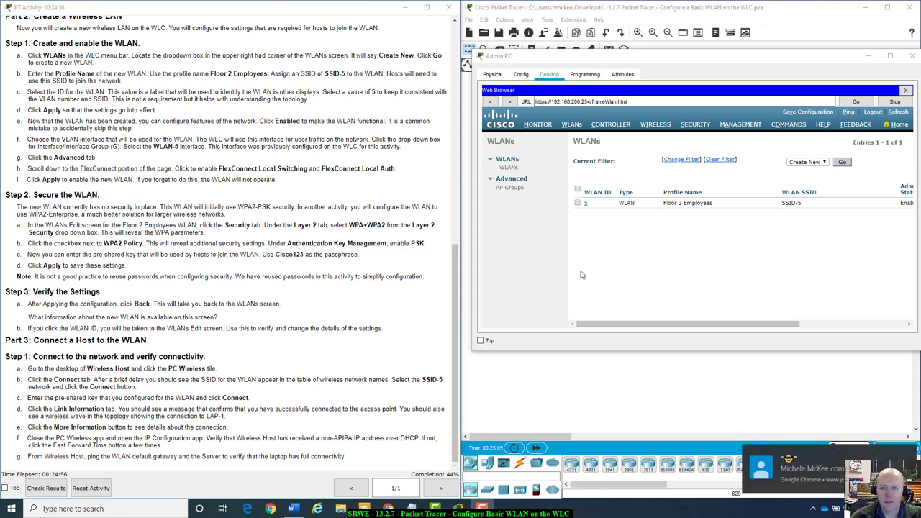
click(807, 472)
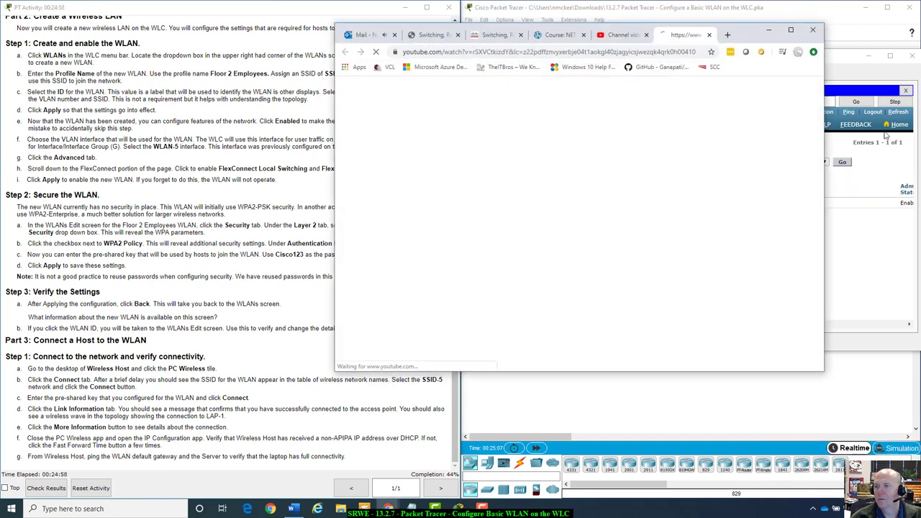
click(811, 29)
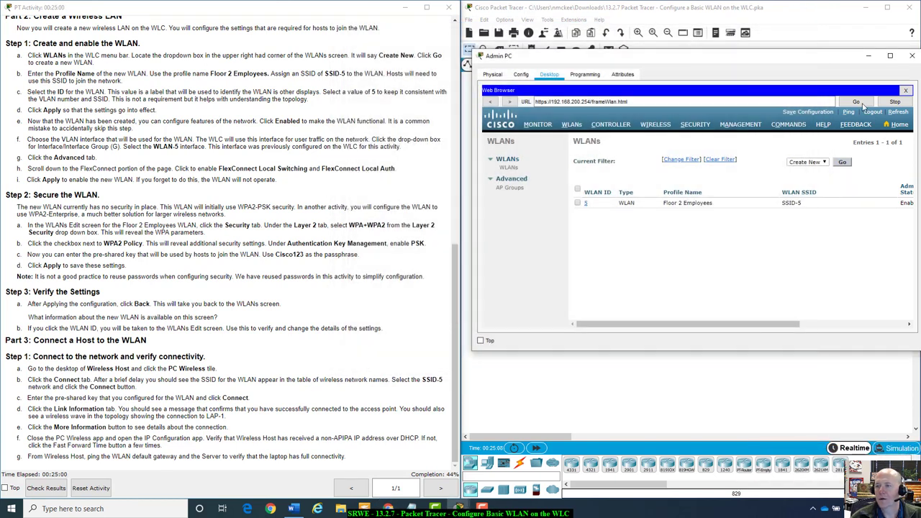
click(905, 91)
drag(879, 61, 866, 237)
click(899, 232)
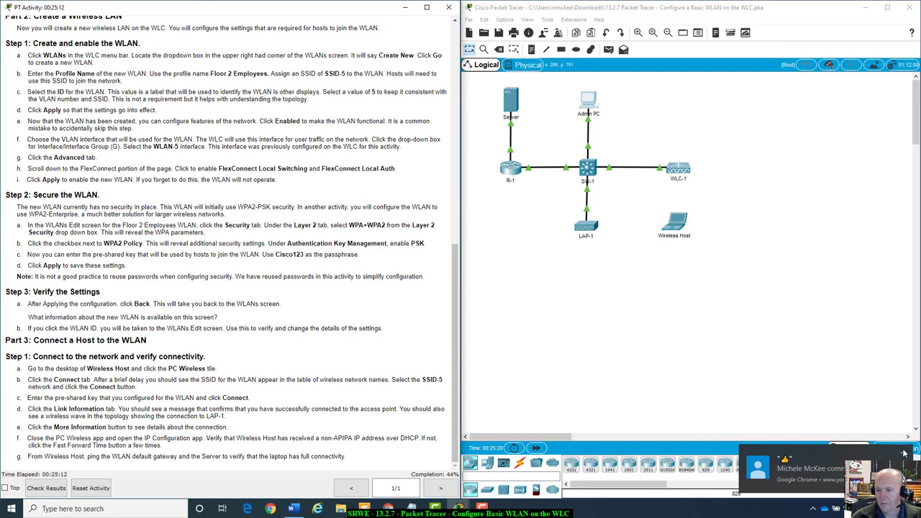
Dismiss the browser notification, open Wireless Host, and switch to its Desktop apps
click(905, 453)
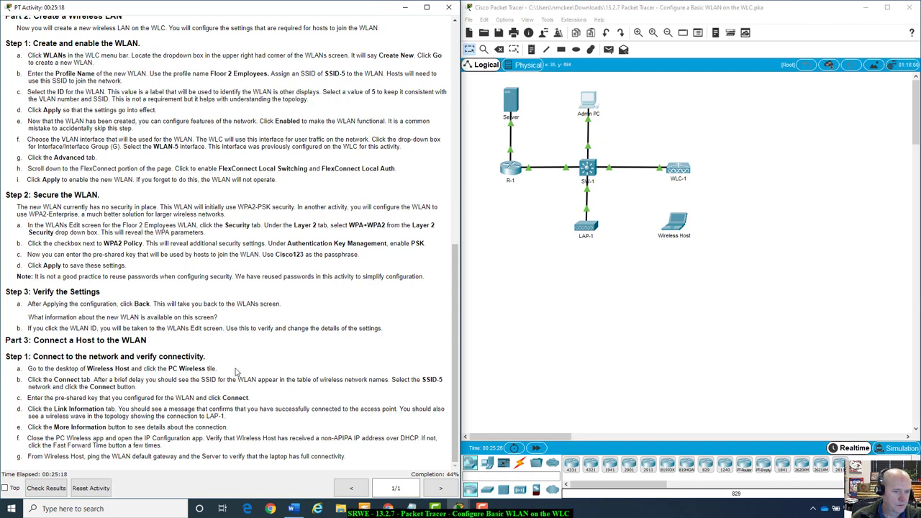
click(676, 225)
drag(466, 116, 676, 128)
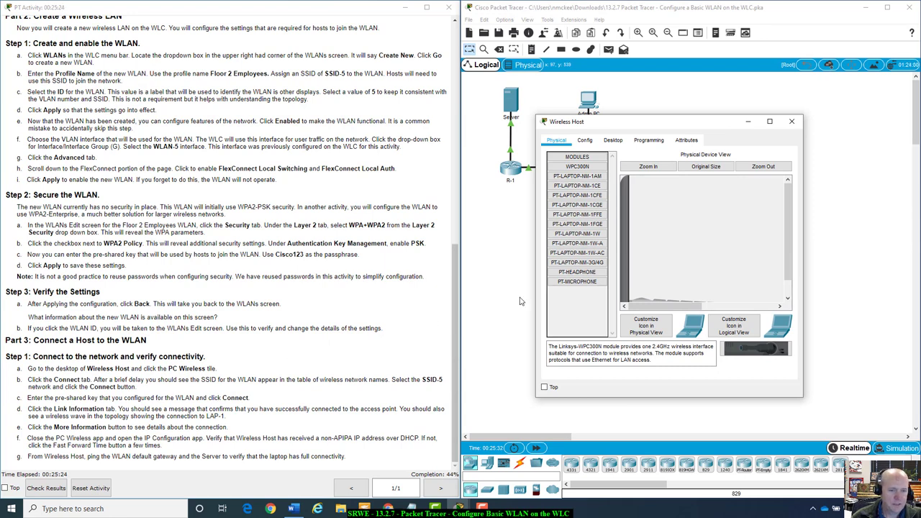
click(633, 167)
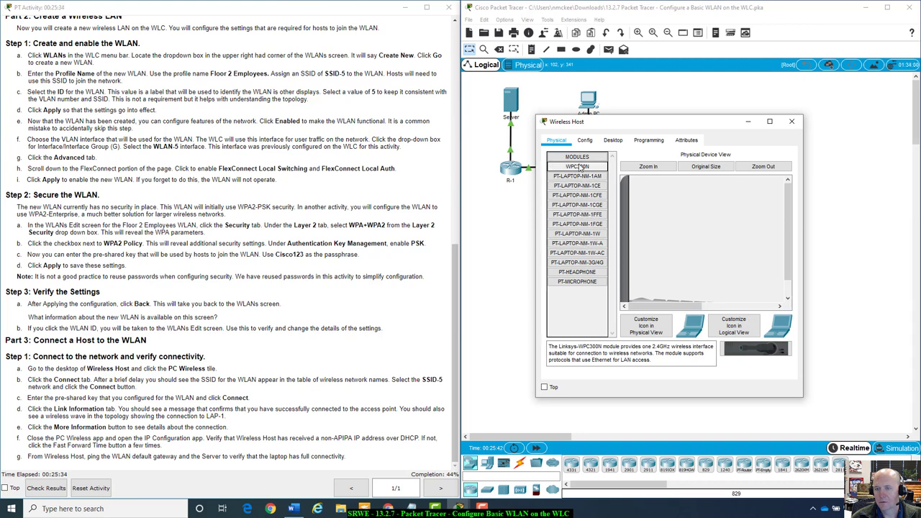
click(616, 141)
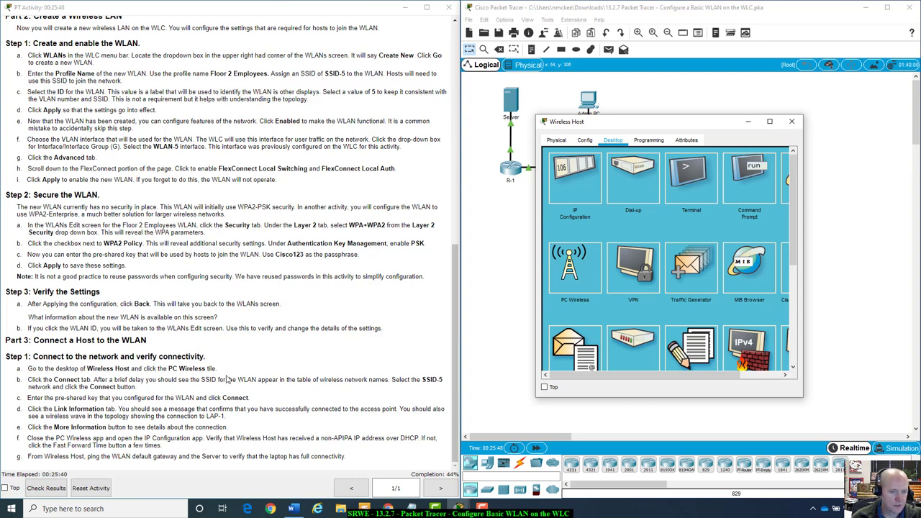
Launch PC Wireless in an enlarged window, pick SSID-5 from the network list, and start connecting
click(586, 264)
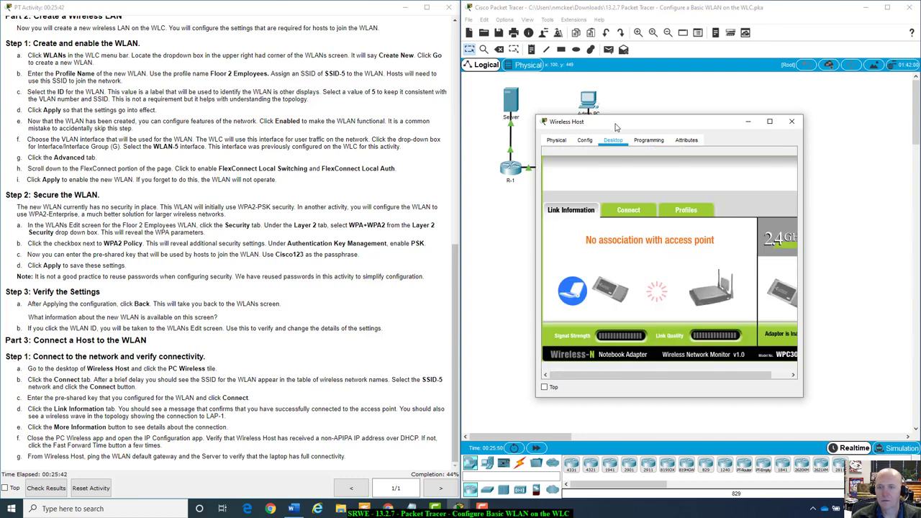
drag(621, 124, 605, 100)
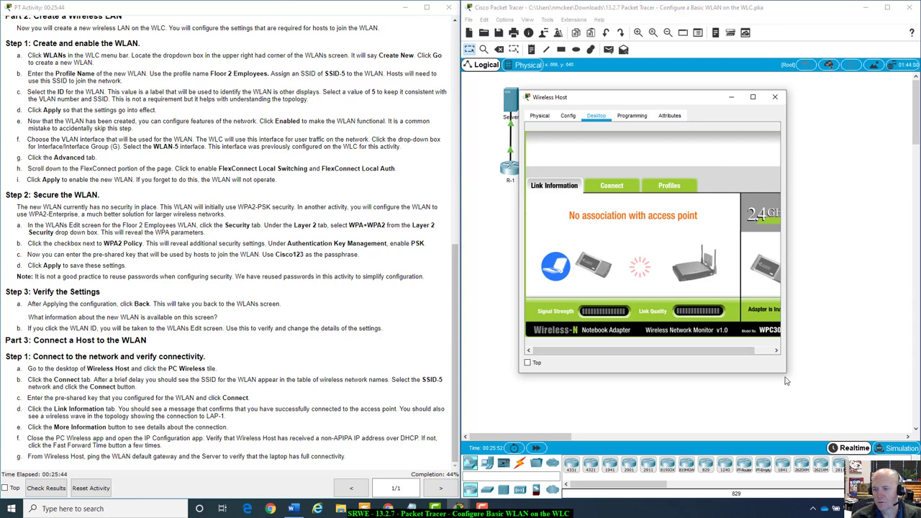
drag(787, 373, 872, 441)
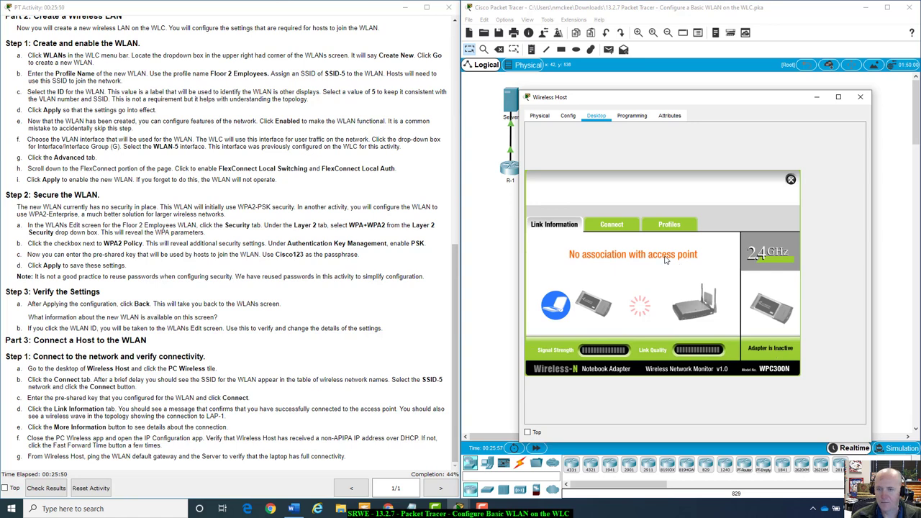
click(622, 226)
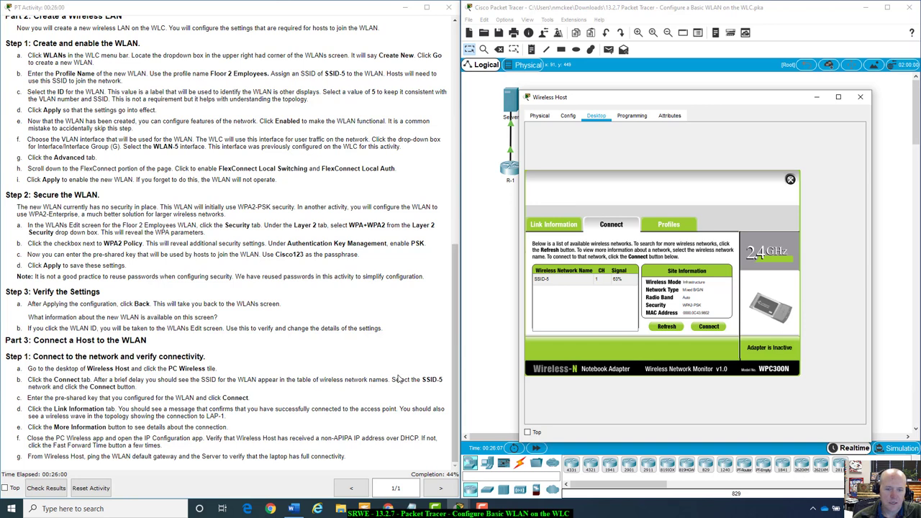
click(569, 280)
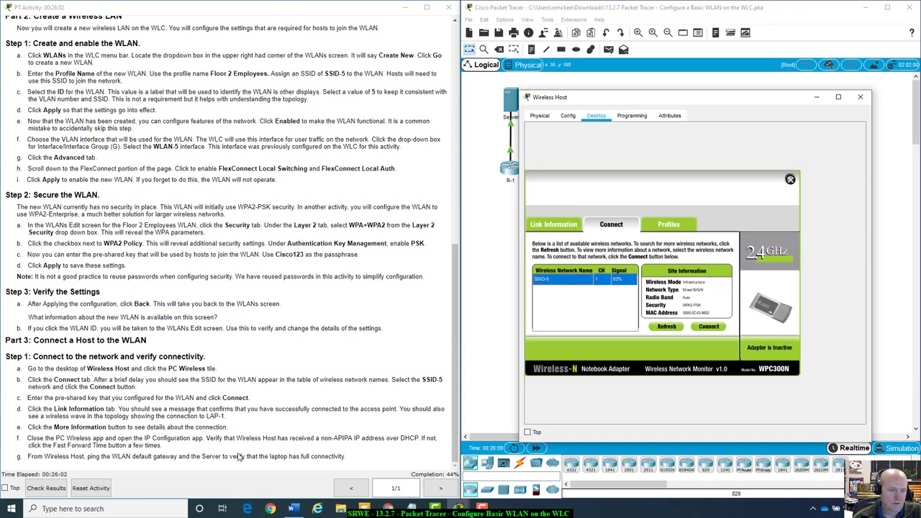
click(716, 329)
Enter the WLAN's pre-shared key for SSID-5, redoing it after a video pop-up, and connect
click(616, 284)
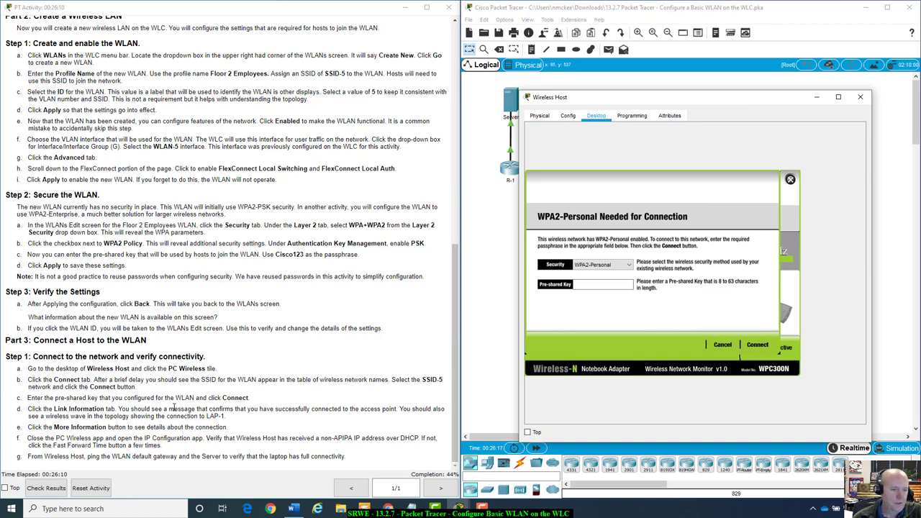
click(588, 286)
text(Ci)
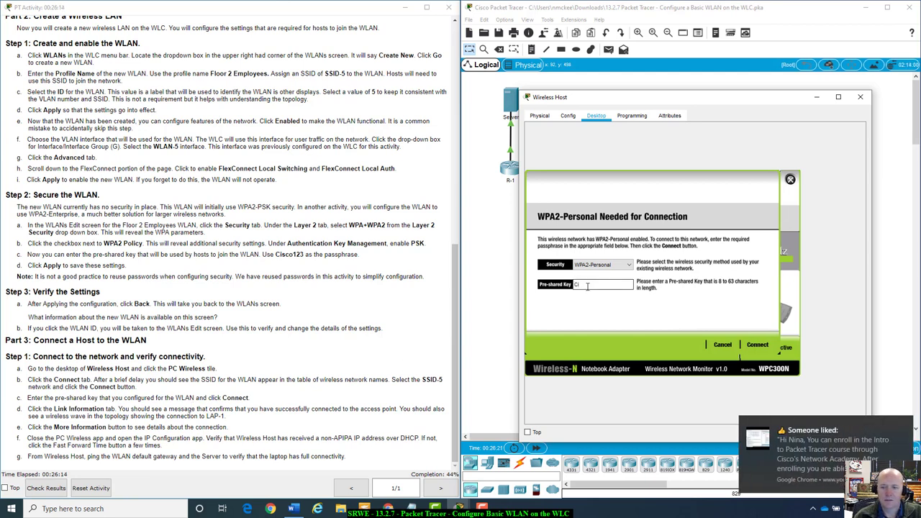
click(901, 423)
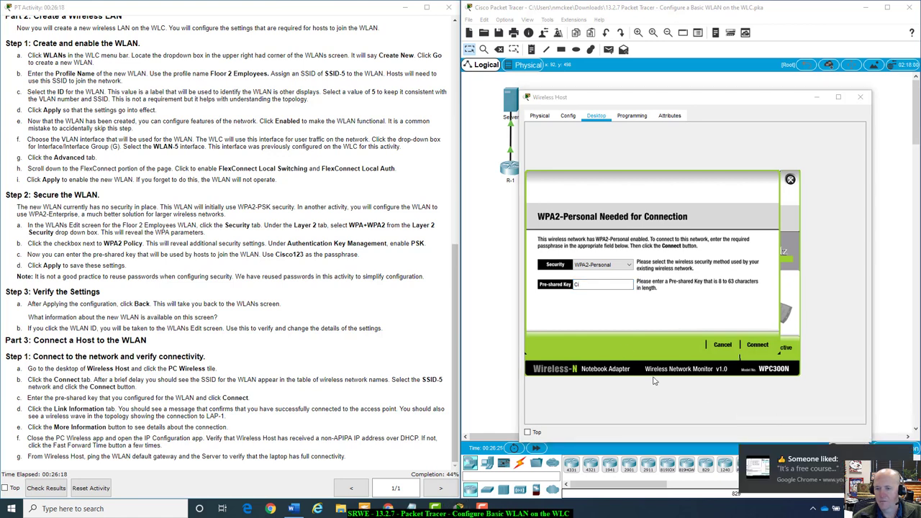
click(800, 468)
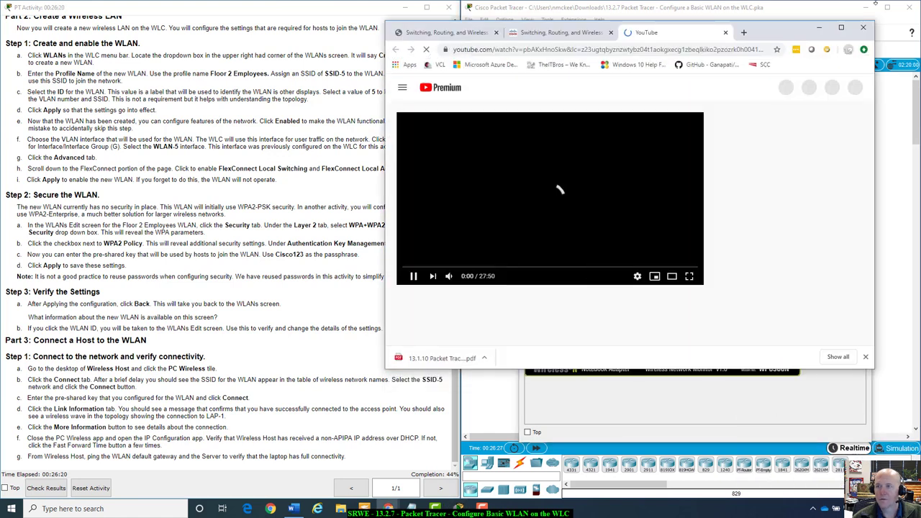
click(726, 33)
click(820, 29)
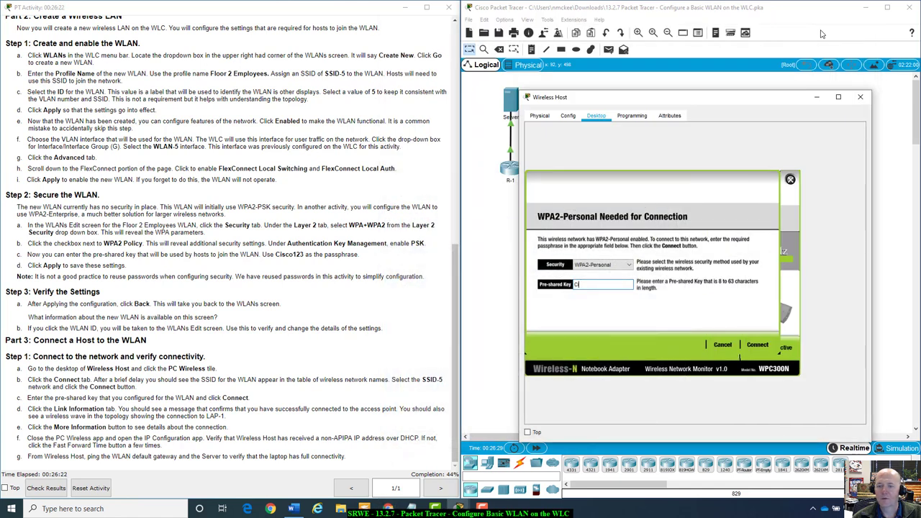
key(BackSpace)
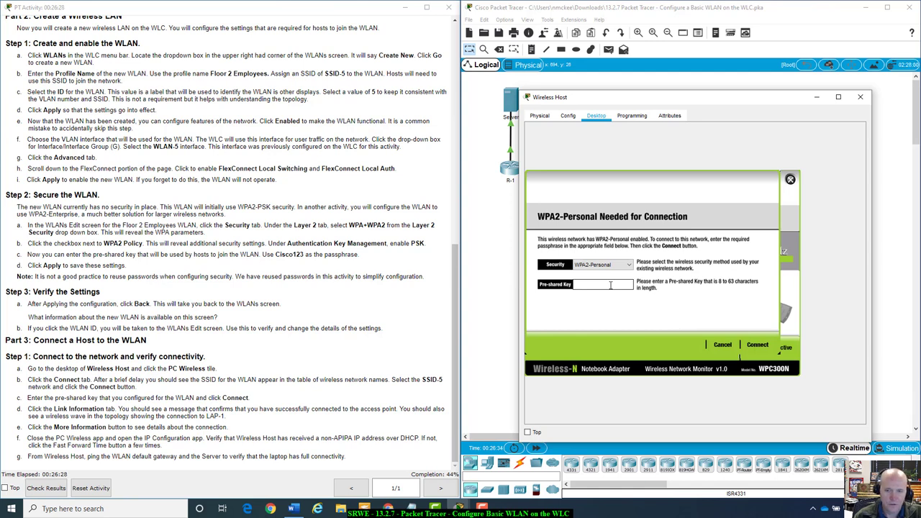
text(Cisco)
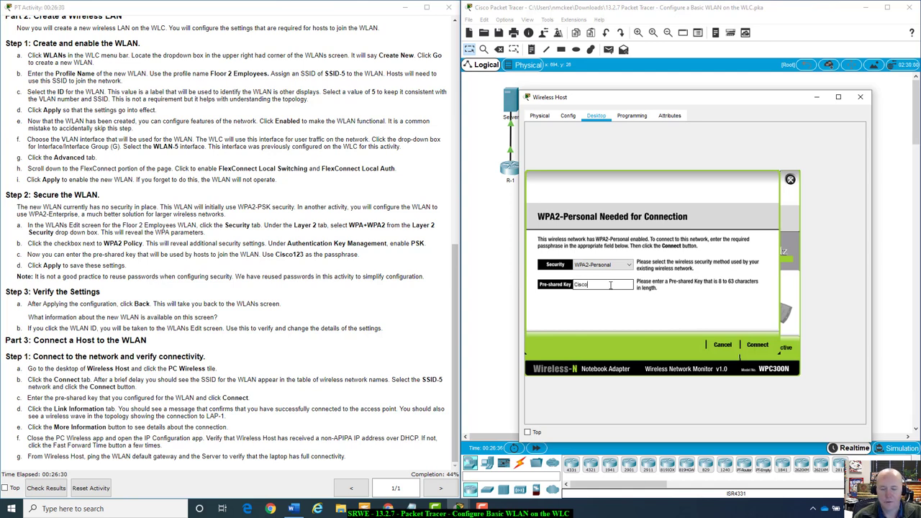
text(123)
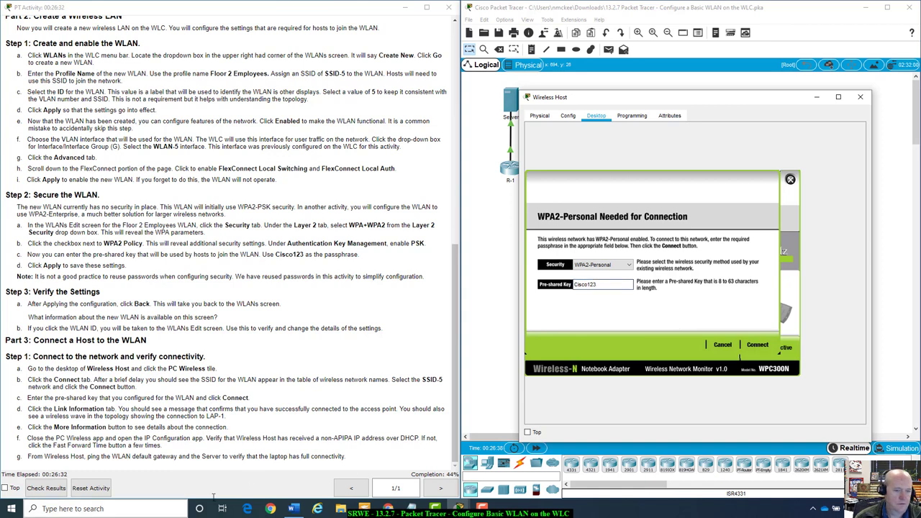
click(760, 346)
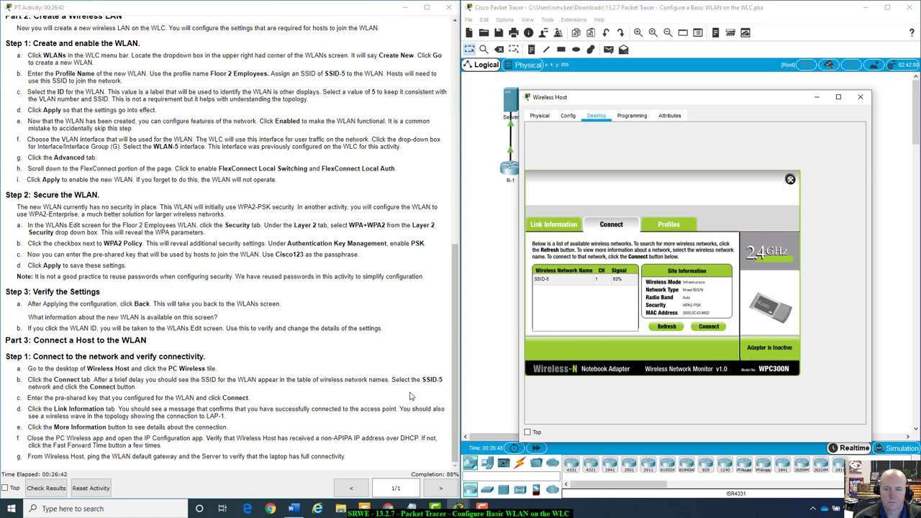
scroll(410, 396, up, 10)
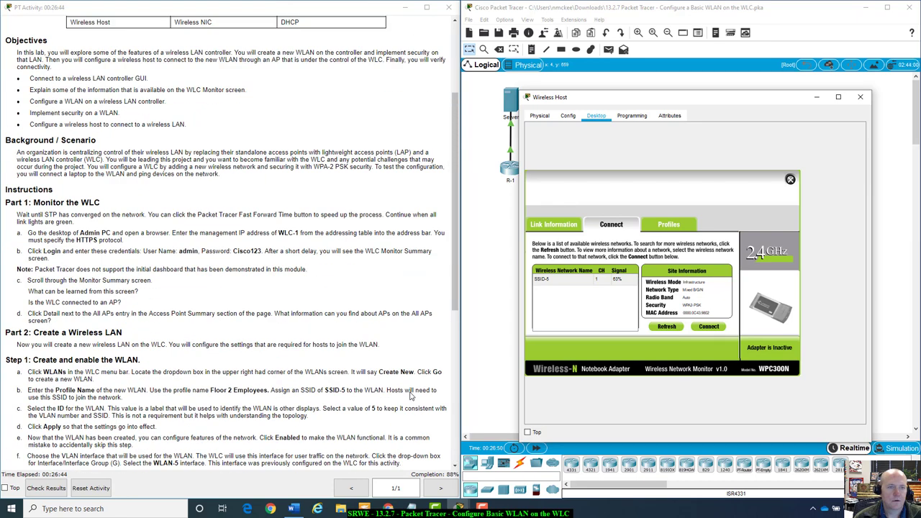
scroll(240, 250, down, 9)
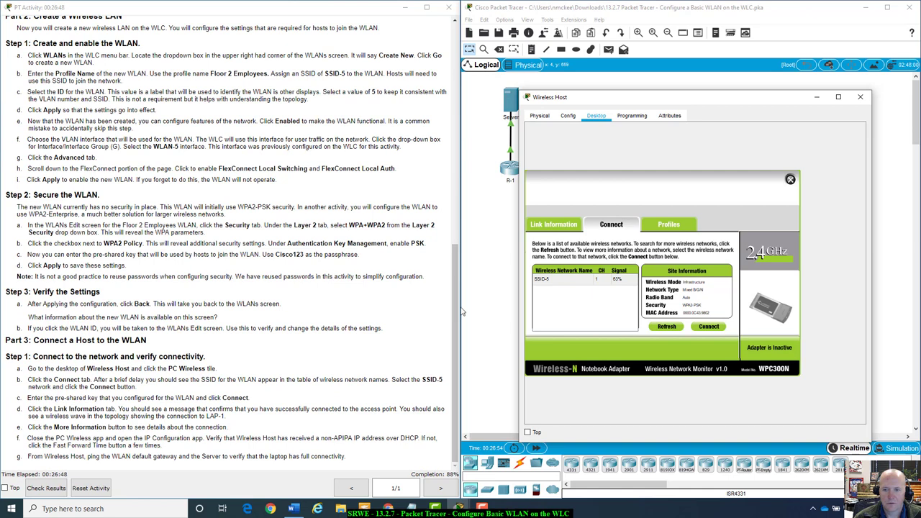
click(674, 327)
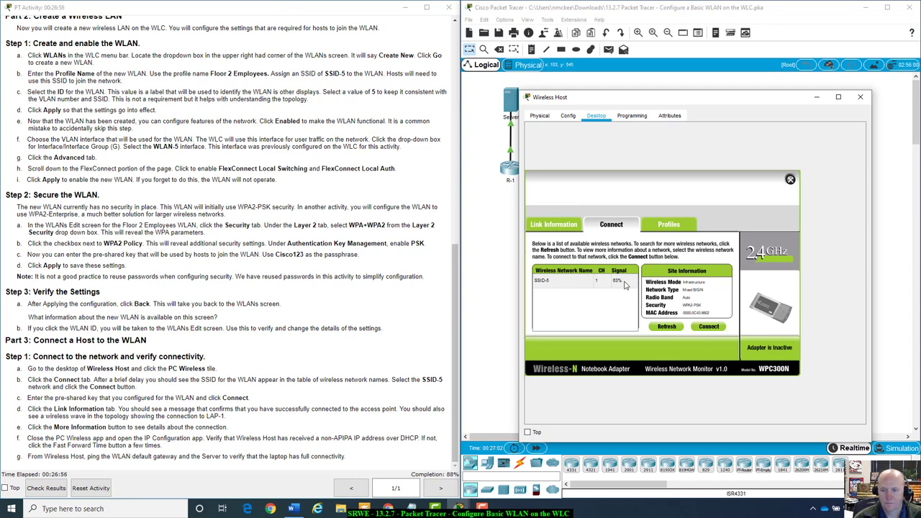
Reconnect to SSID-5 using WPA2-Personal security and the pre-shared key
click(707, 328)
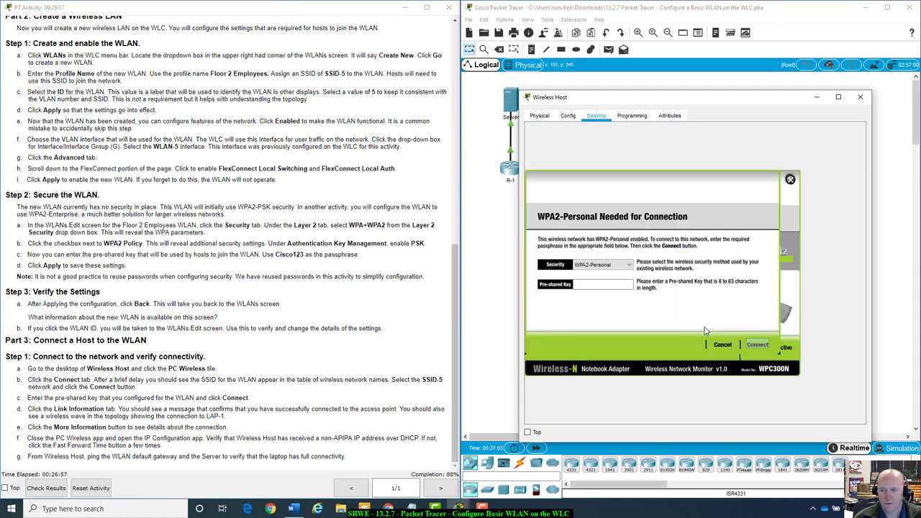
click(627, 266)
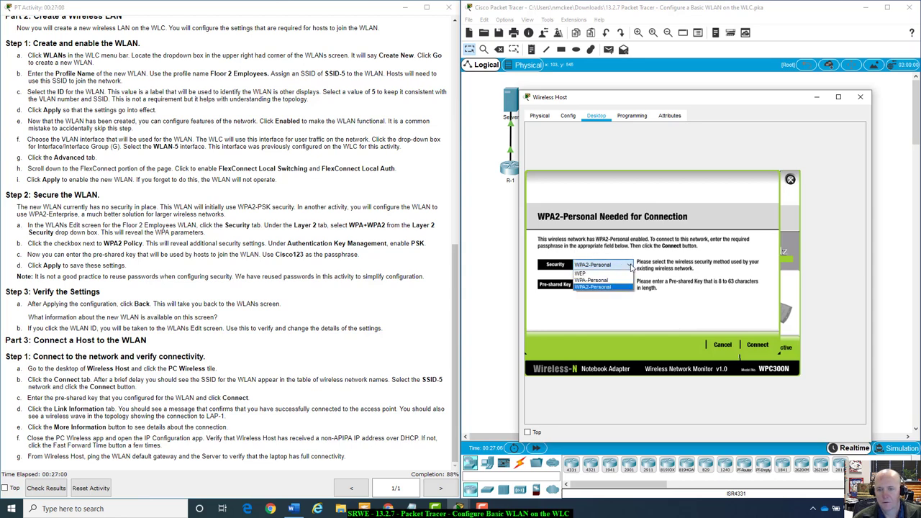
click(619, 281)
click(626, 267)
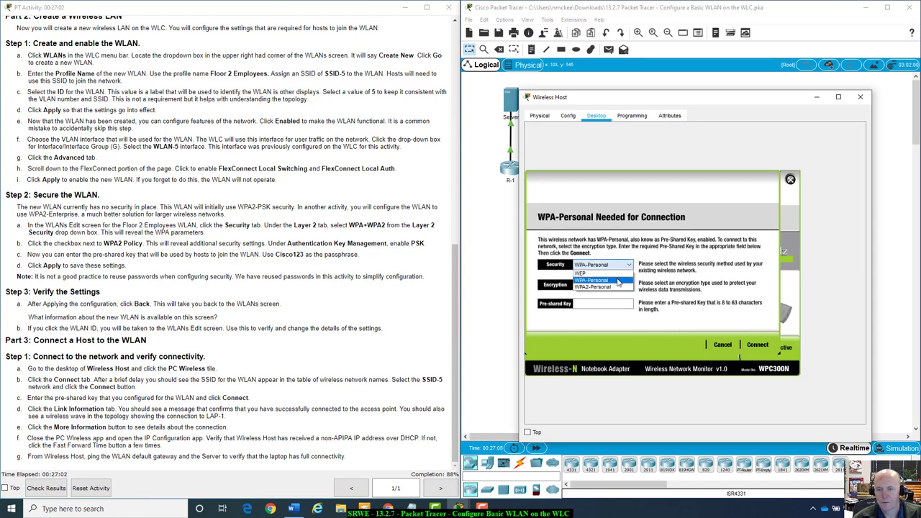
click(618, 287)
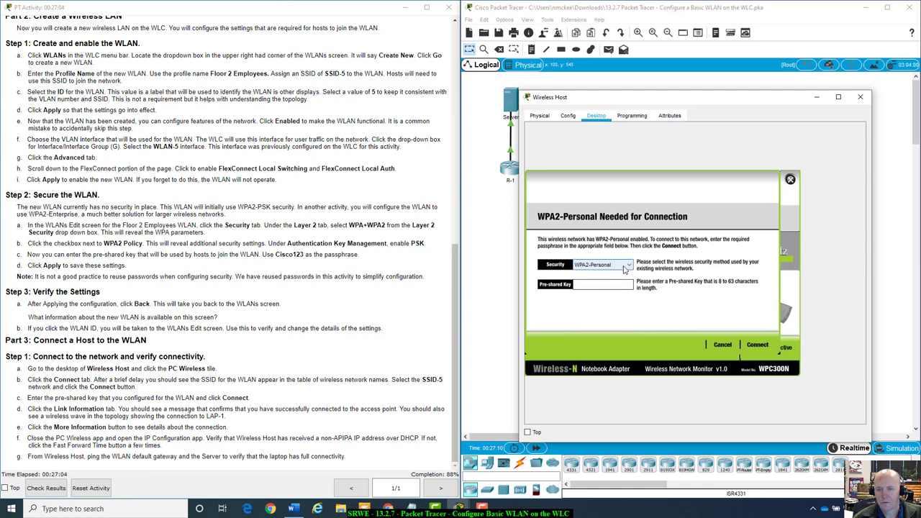
click(624, 270)
click(612, 286)
click(611, 283)
text(Cisco)
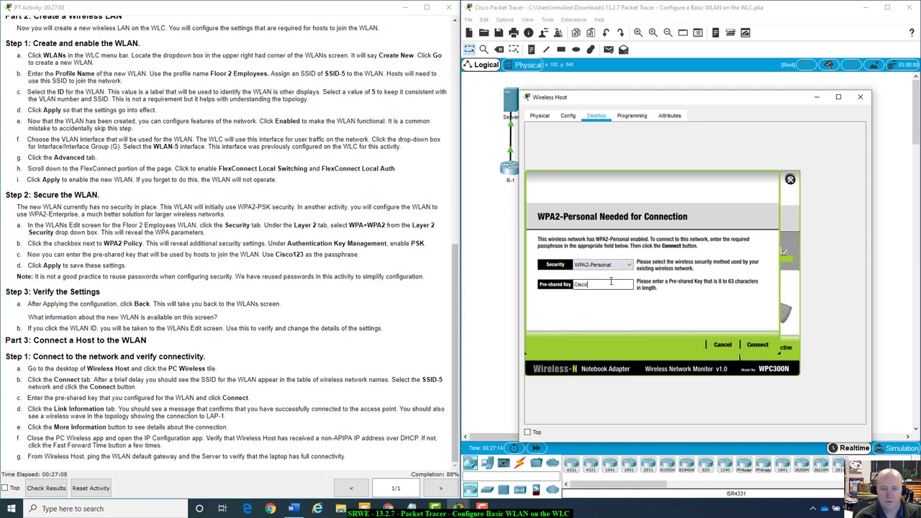
text(123)
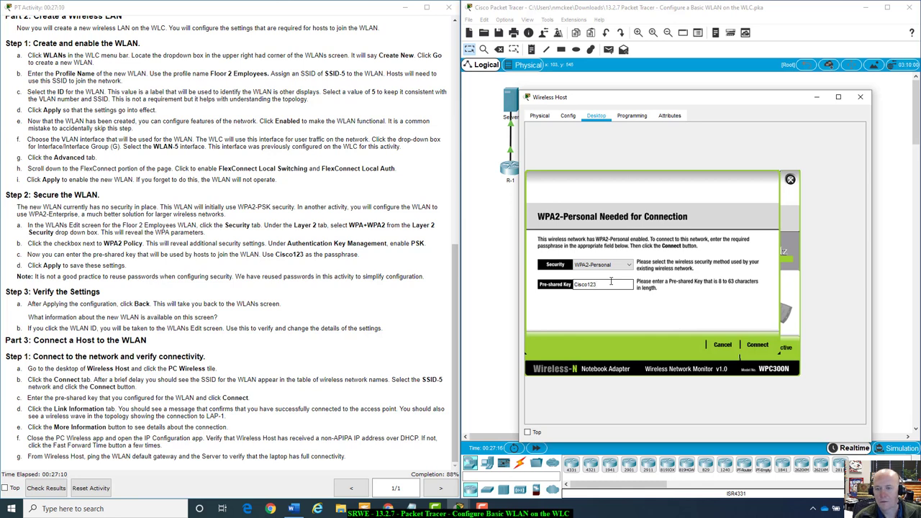
click(758, 345)
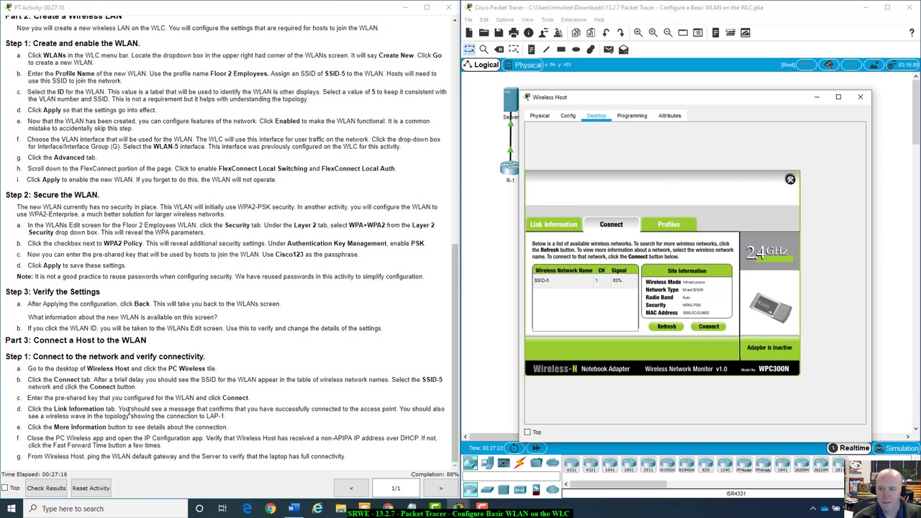
Fast-forward the simulation time, refresh the Wireless Host's network list, then bring up Admin PC's Desktop apps
click(536, 448)
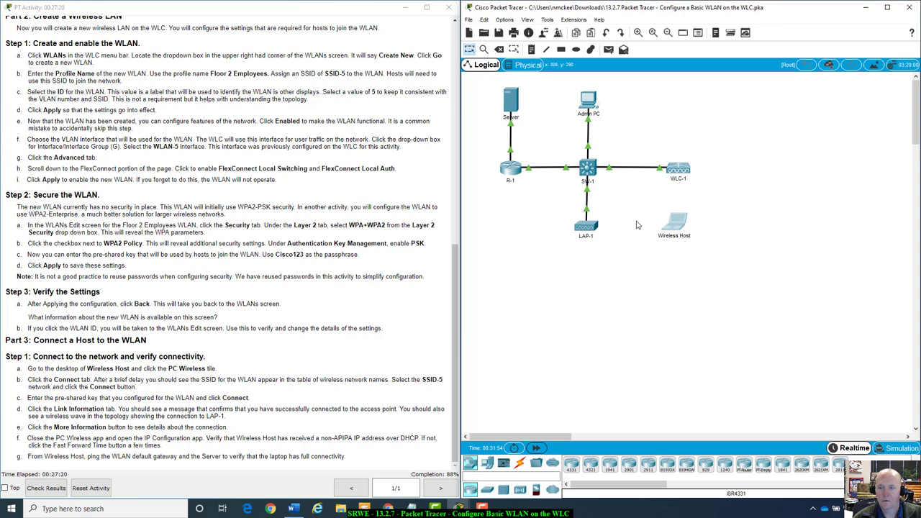
click(683, 231)
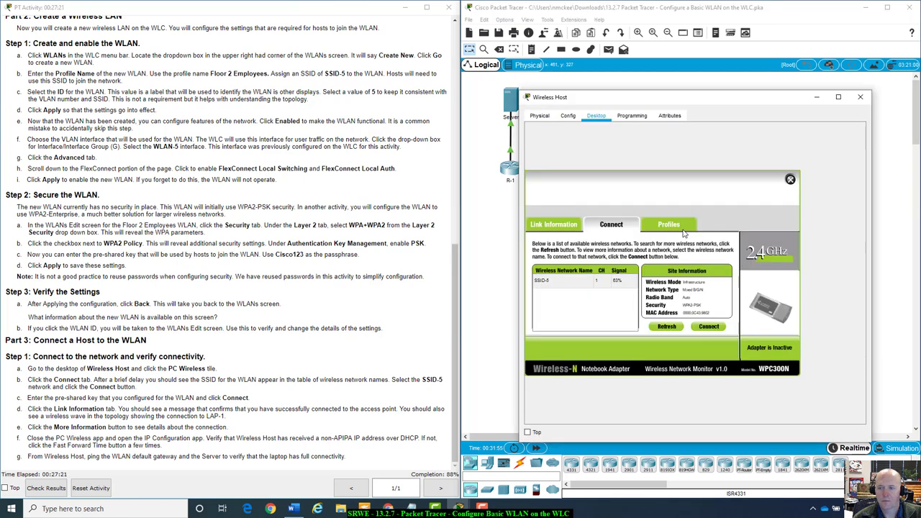
click(664, 328)
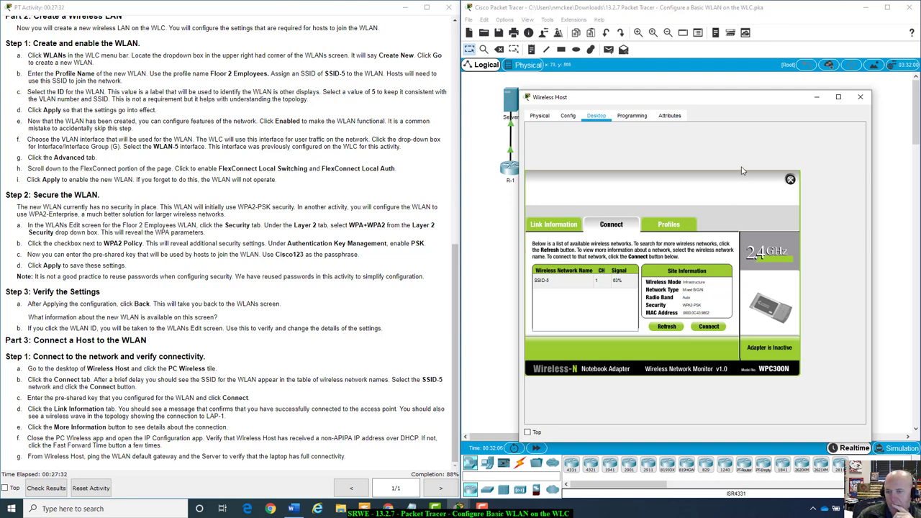
drag(751, 88, 772, 253)
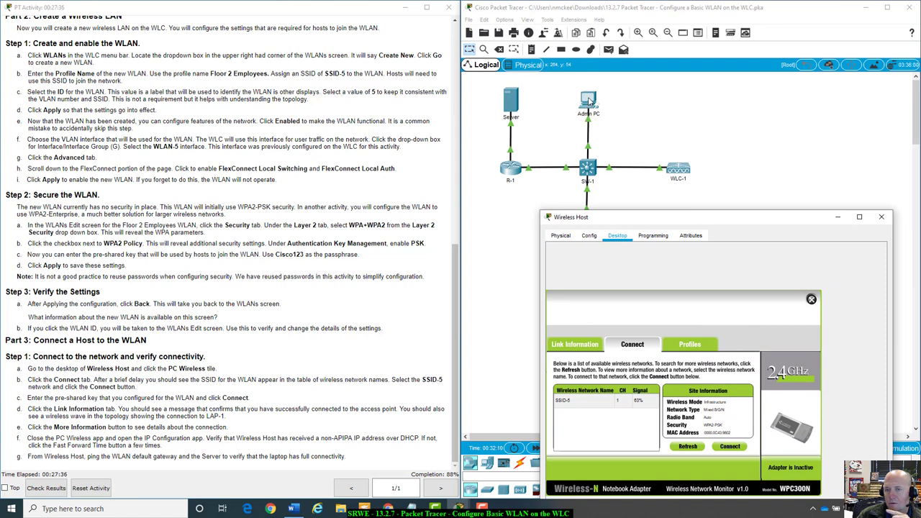
click(587, 107)
drag(473, 110, 621, 100)
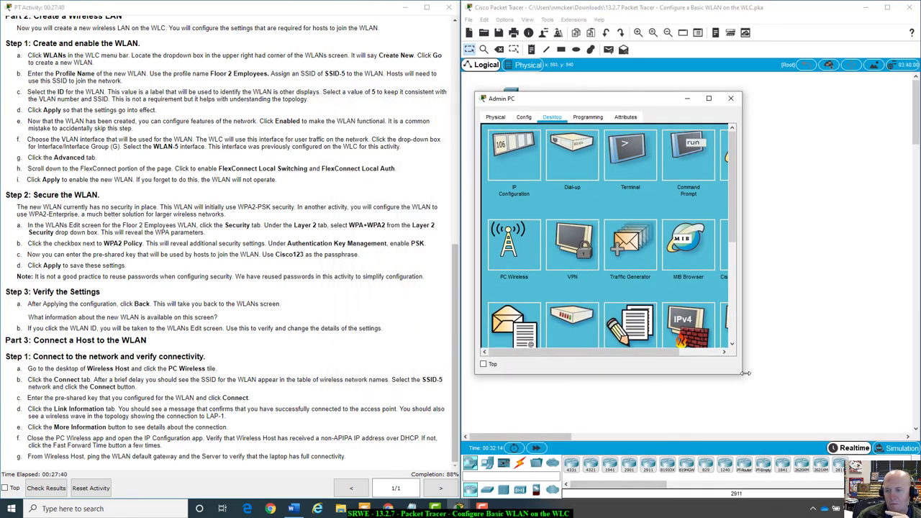
drag(745, 373, 912, 357)
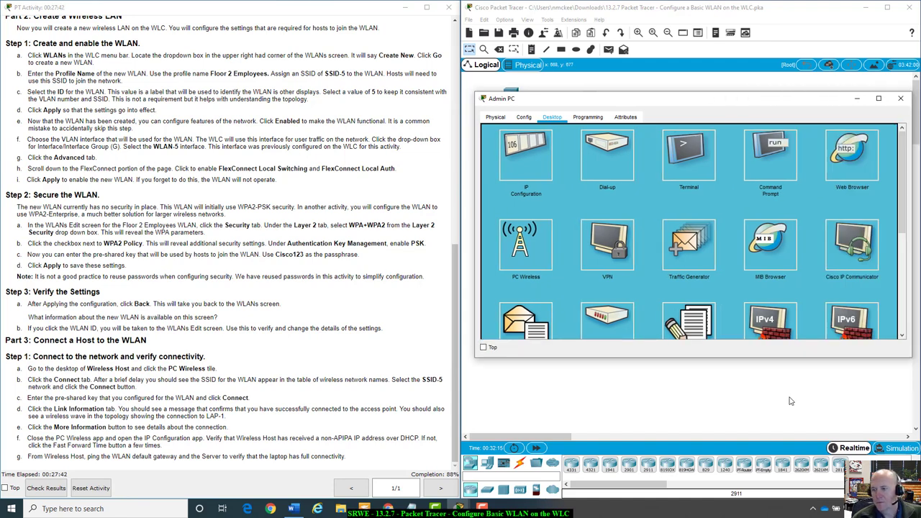
click(840, 159)
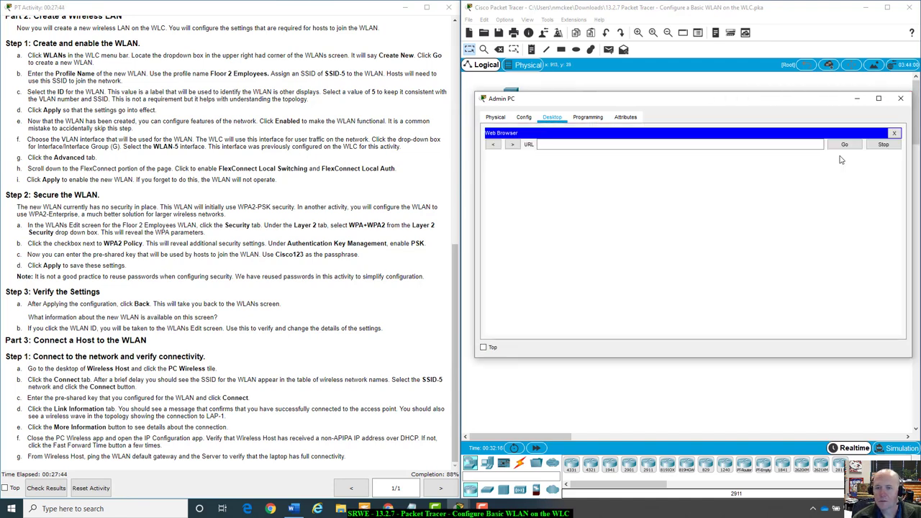
scroll(353, 226, up, 3)
scroll(353, 226, up, 9)
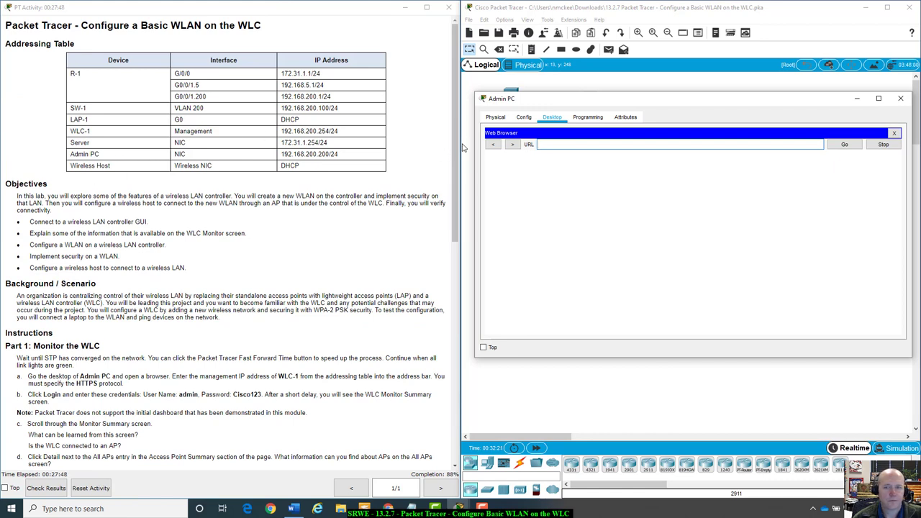
click(551, 146)
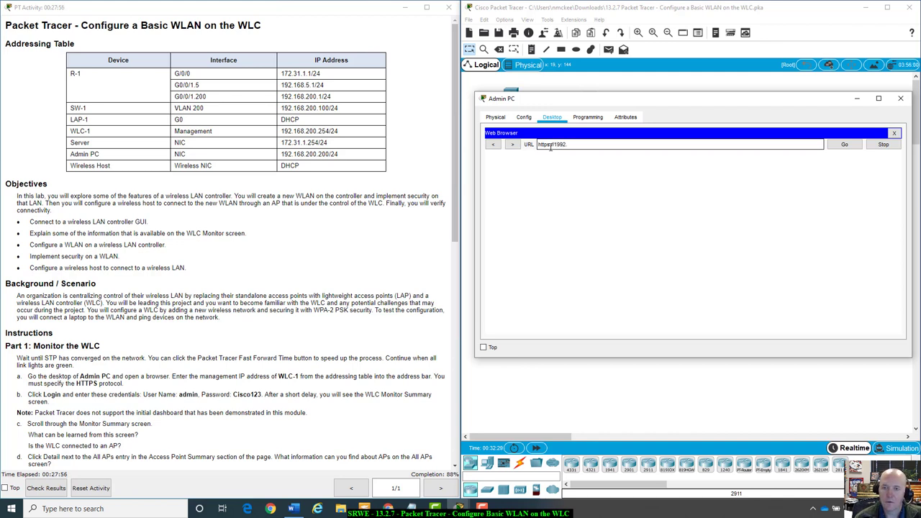
text(.1)
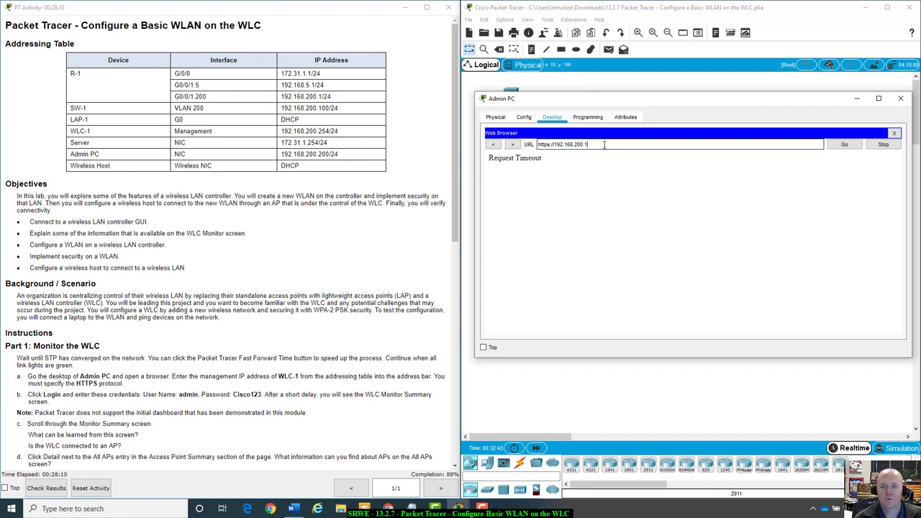
key(BackSpace)
text(254)
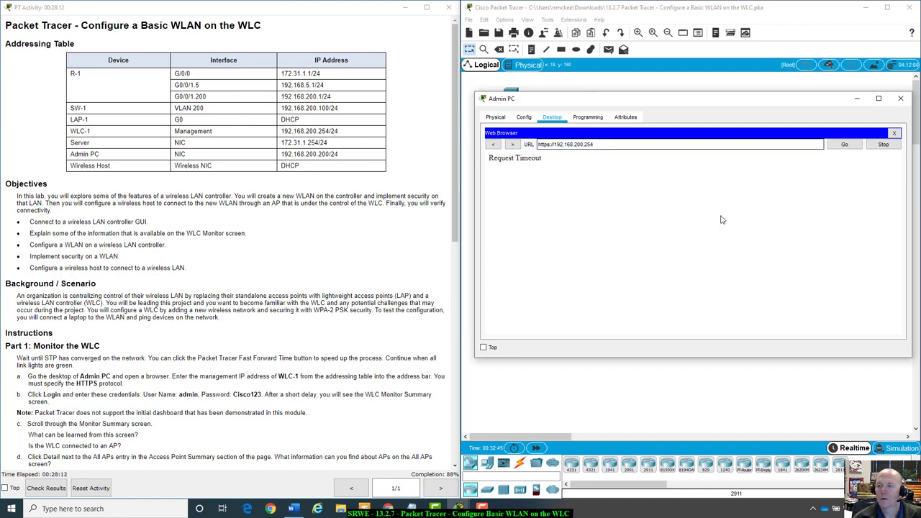
Load the controller page at 192.168.200.254 and log in with the admin username and password
click(858, 146)
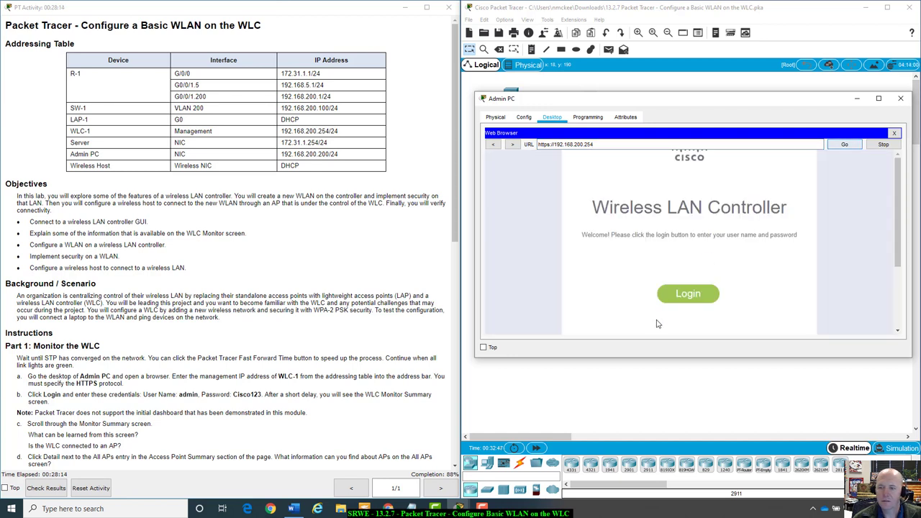
click(705, 301)
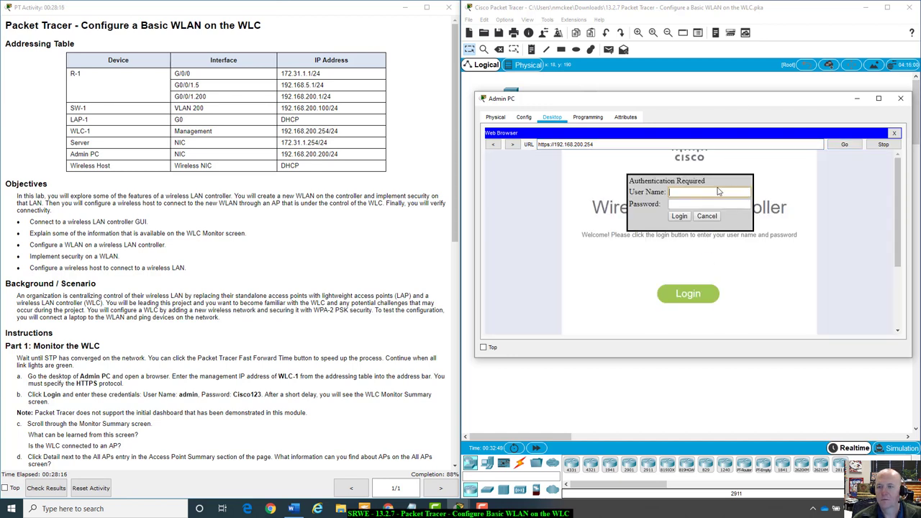
text(ad)
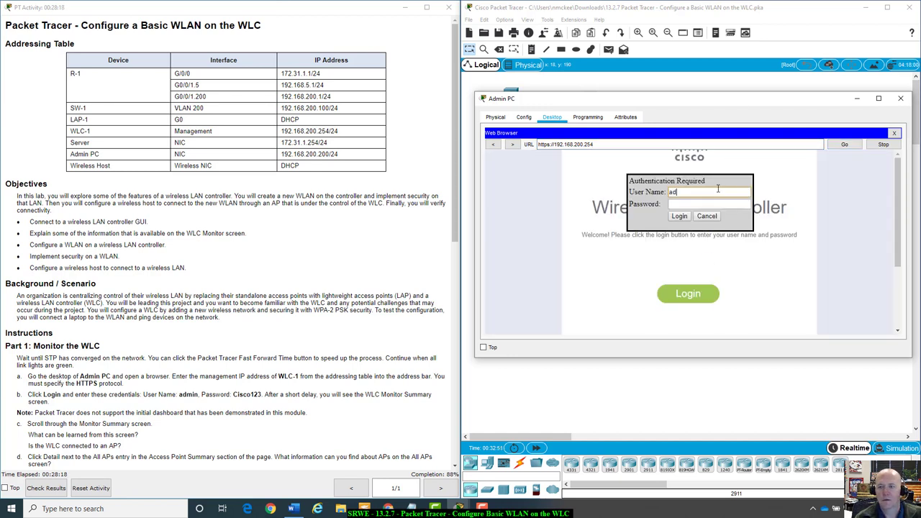
text(min)
key(Tab)
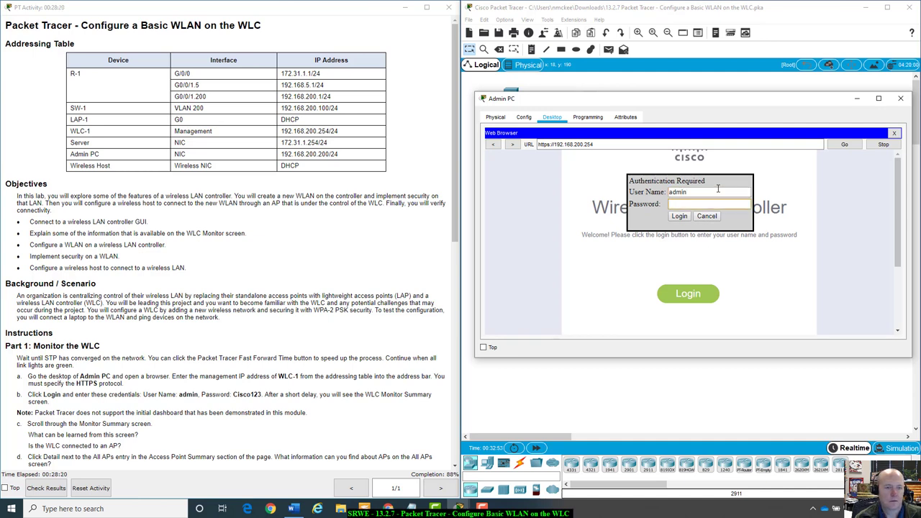
text(Cisco123)
key(Return)
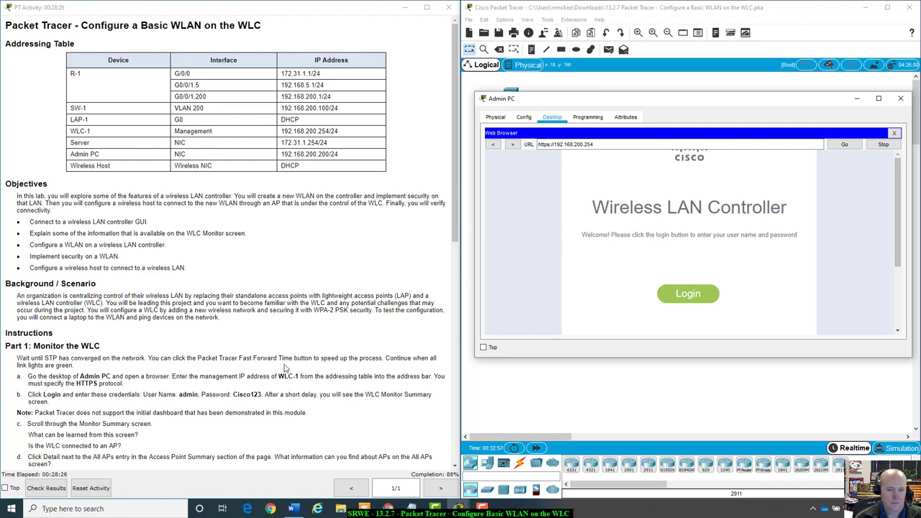
Scroll through the WLC Monitor Summary page to review it
scroll(286, 369, down, 5)
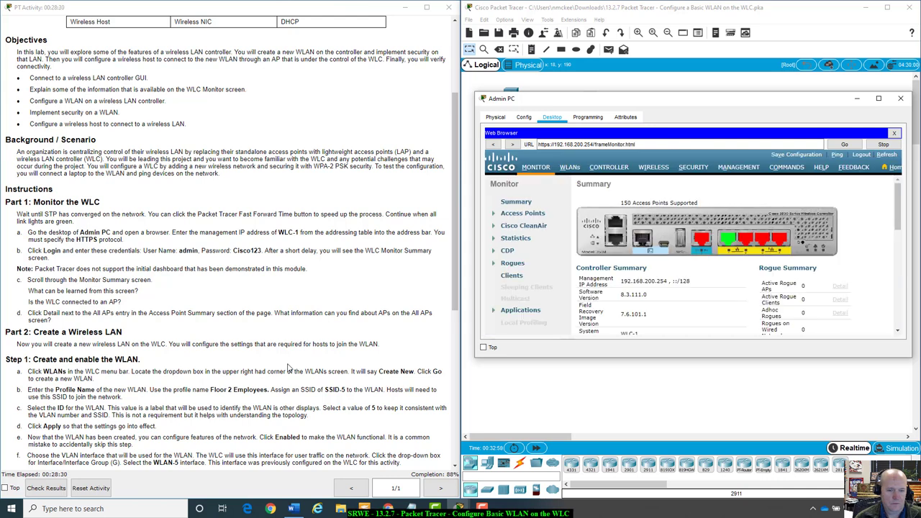
scroll(289, 369, down, 3)
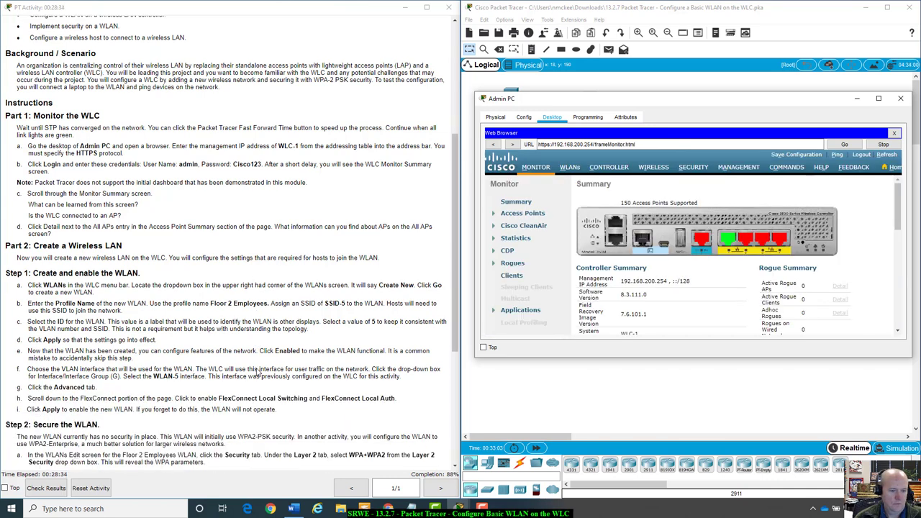
scroll(258, 370, down, 2)
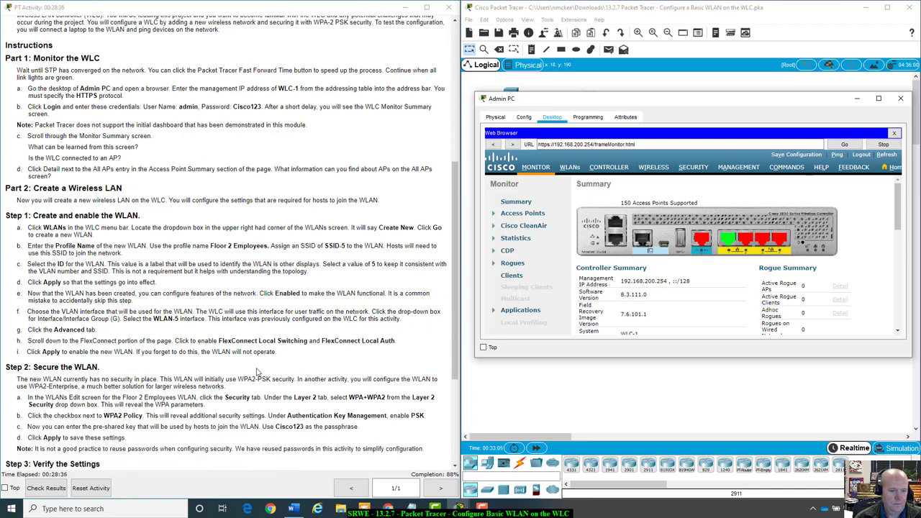
scroll(258, 371, up, 1)
scroll(257, 372, down, 1)
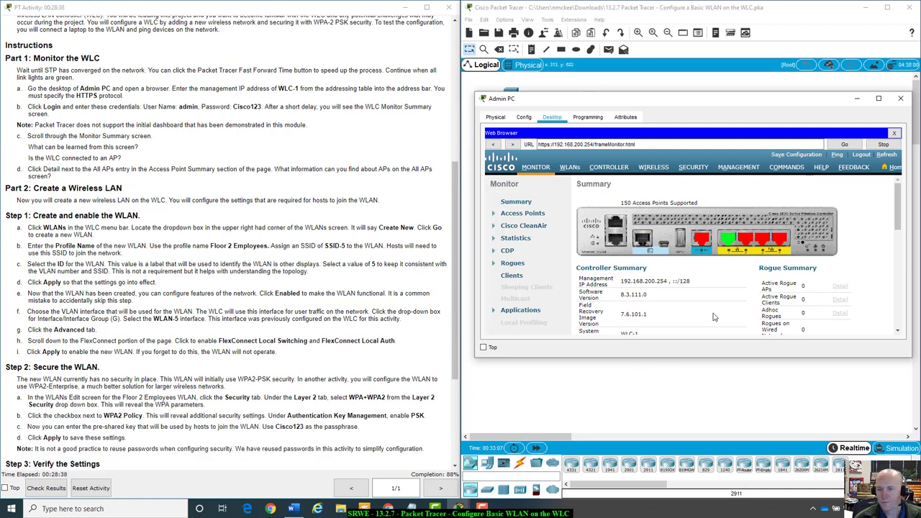
Open the WLANs list and the edit page for WLAN ID 5, Floor 2 Employees, reviewing its General tab
click(569, 167)
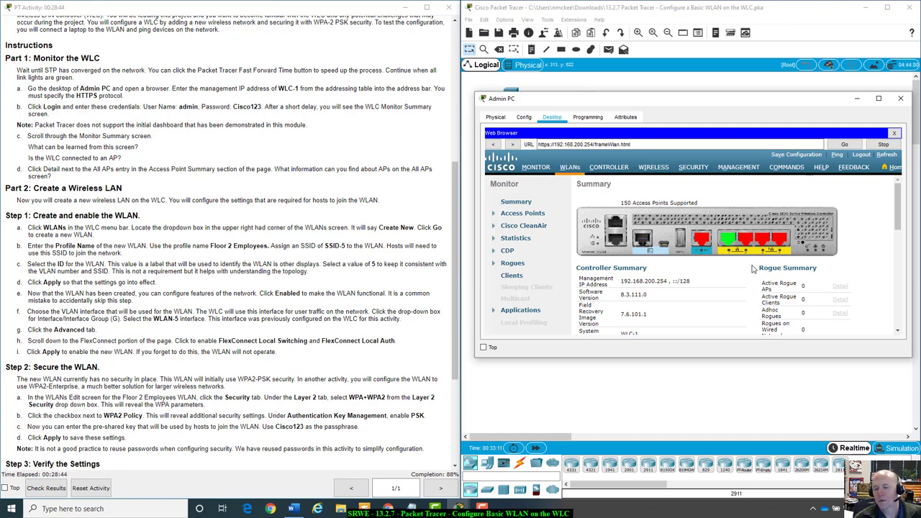
drag(911, 357, 898, 410)
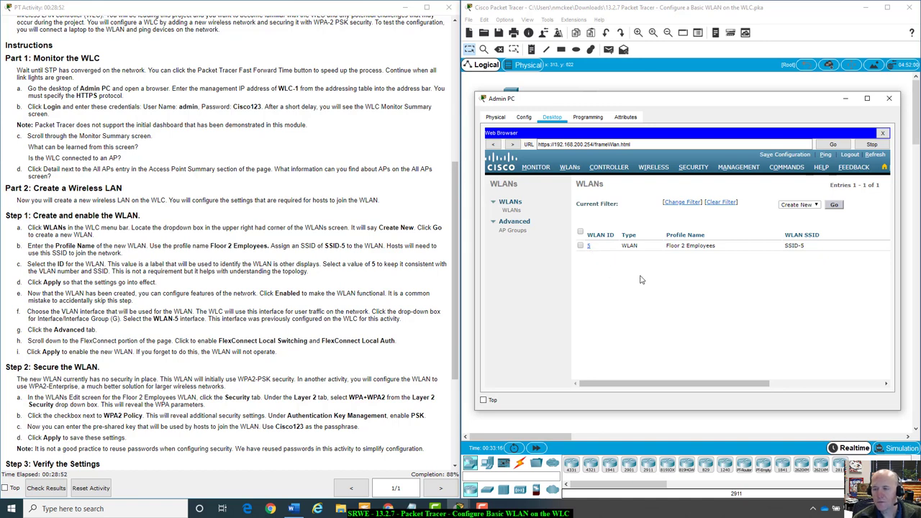
mouse_move(675, 102)
mouse_down()
mouse_move(670, 382)
mouse_move(679, 86)
mouse_up()
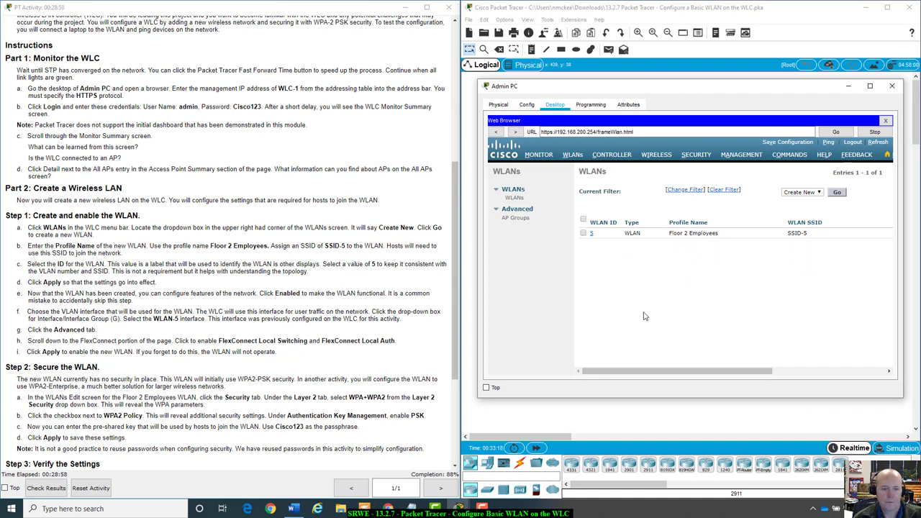
click(592, 233)
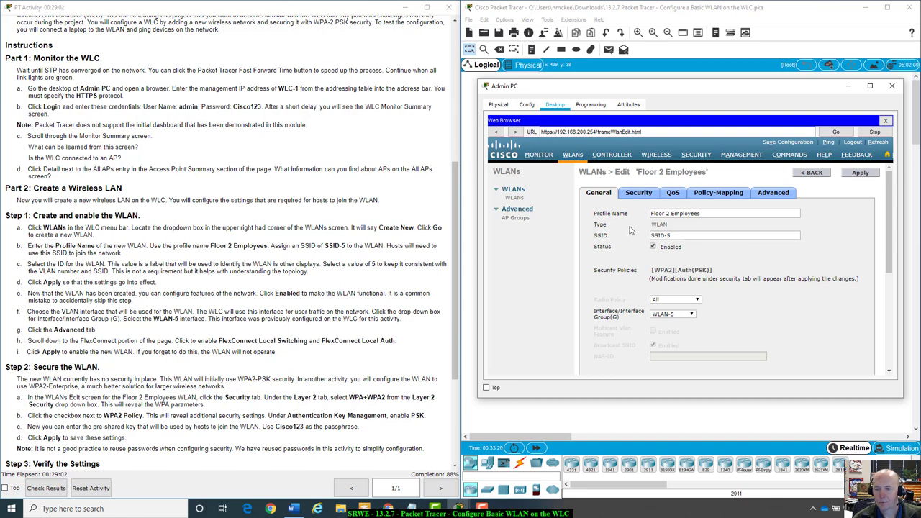
scroll(741, 319, down, 1)
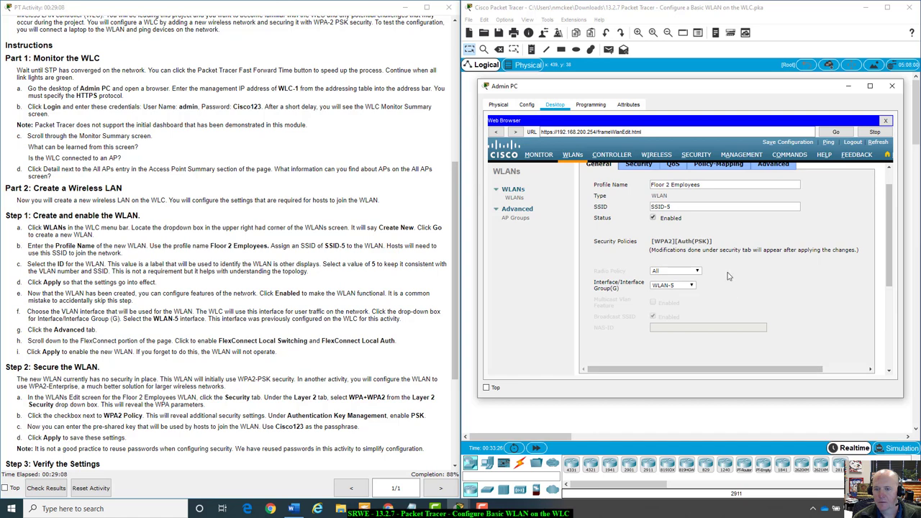
scroll(736, 277, up, 1)
Retype the Floor 2 Employees WLAN's WPA2 pre-shared key on the Security tab and apply it
click(641, 195)
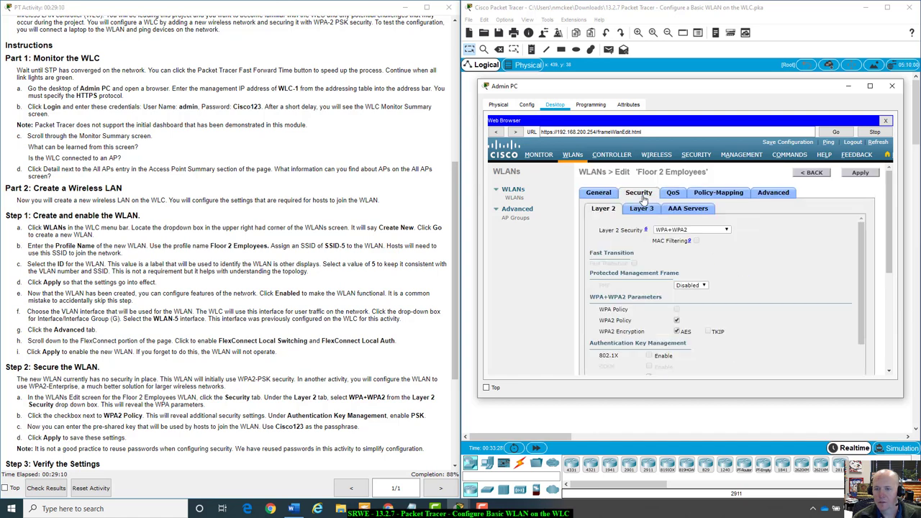
scroll(757, 274, down, 2)
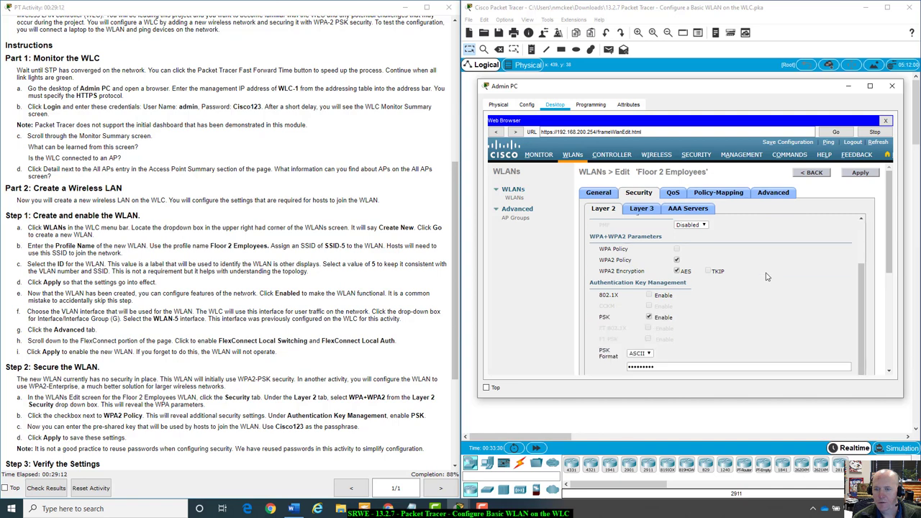
scroll(767, 277, down, 2)
double_click(670, 310)
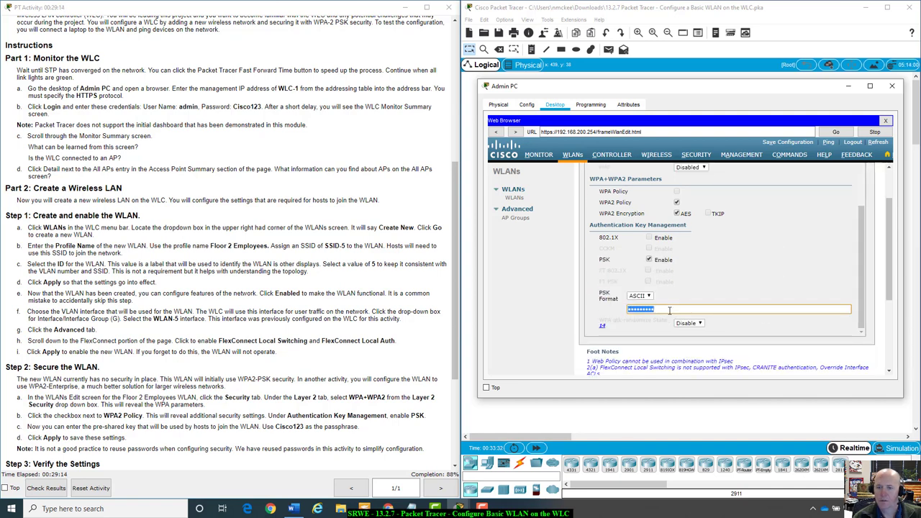
text(Cisco123)
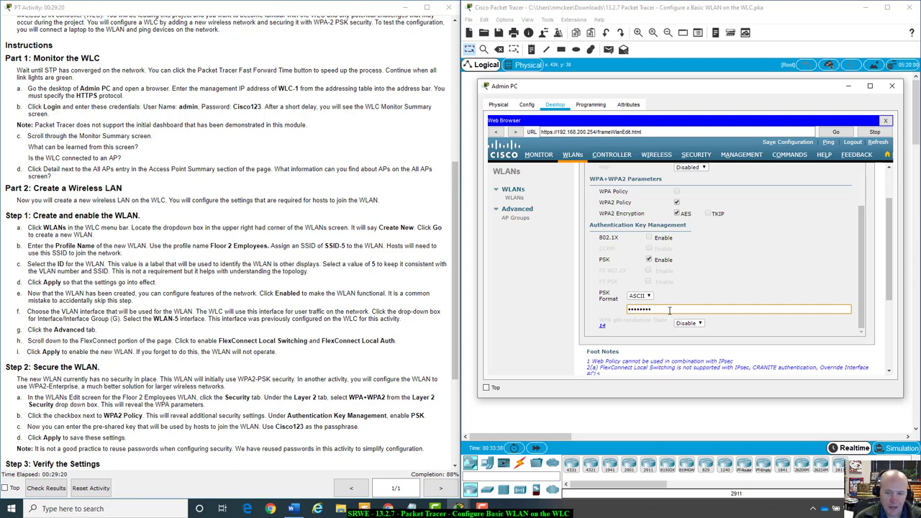
scroll(850, 231, up, 4)
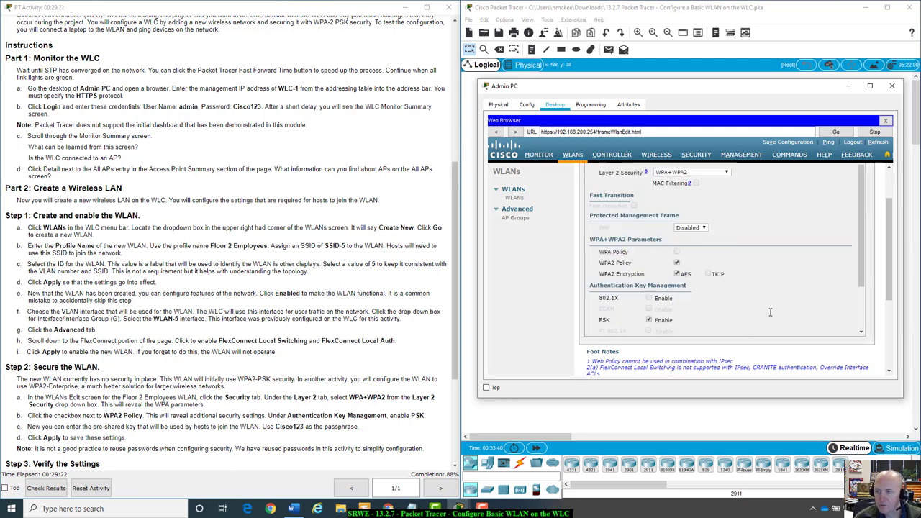
click(861, 172)
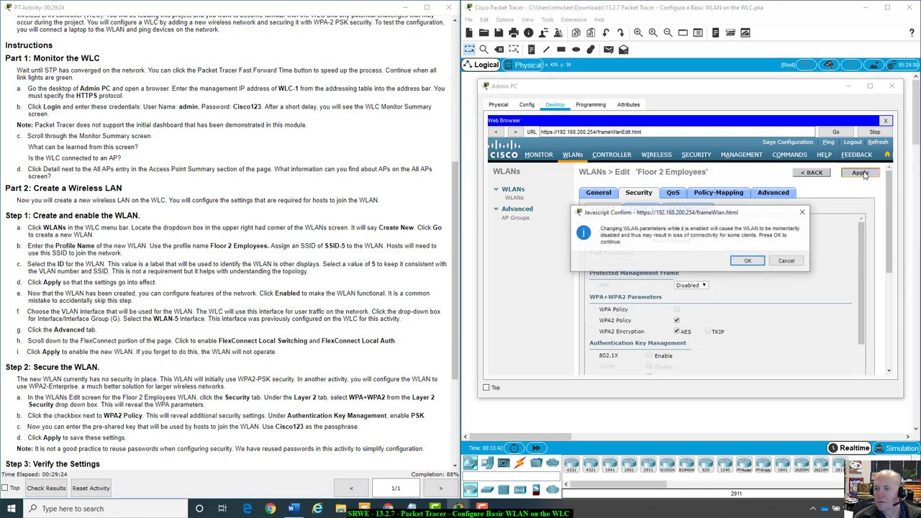
click(752, 262)
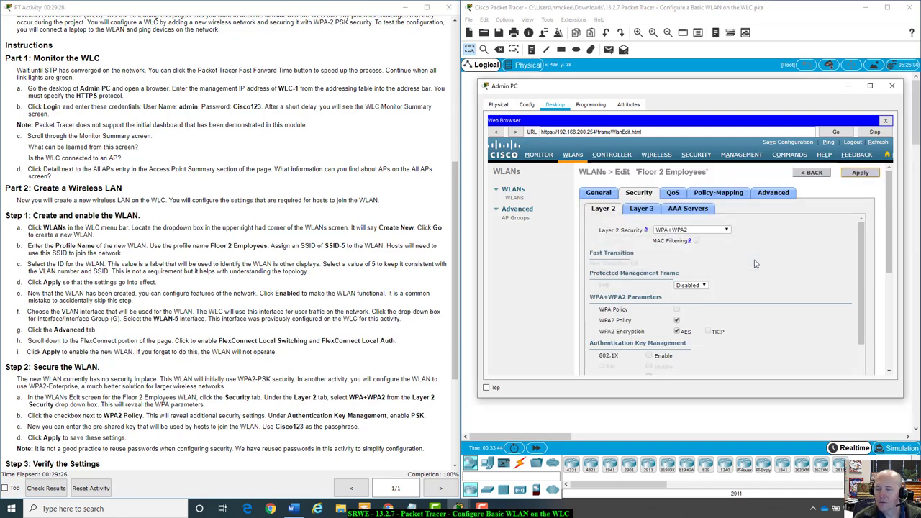
Open the Wireless Host and refresh its PC Wireless network list to show SSID-5 with WPA2-PSK
drag(774, 84, 783, 261)
click(690, 224)
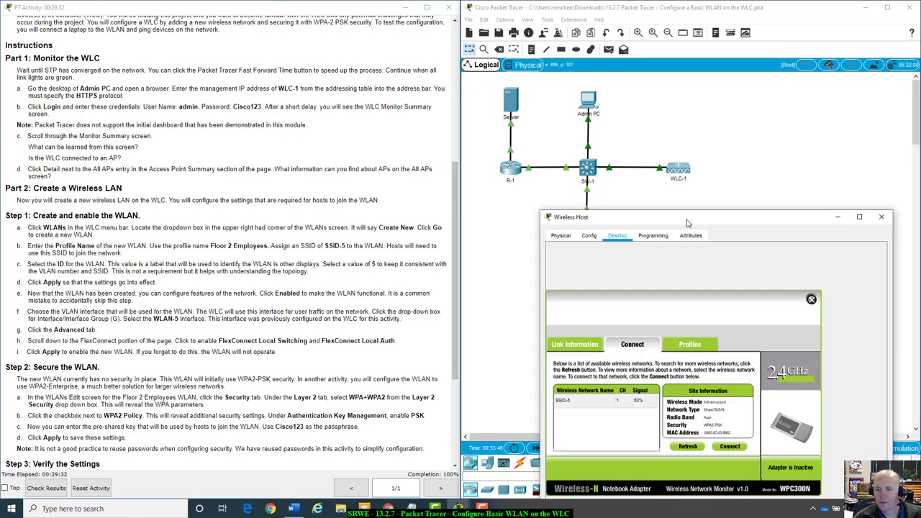
drag(731, 216, 731, 119)
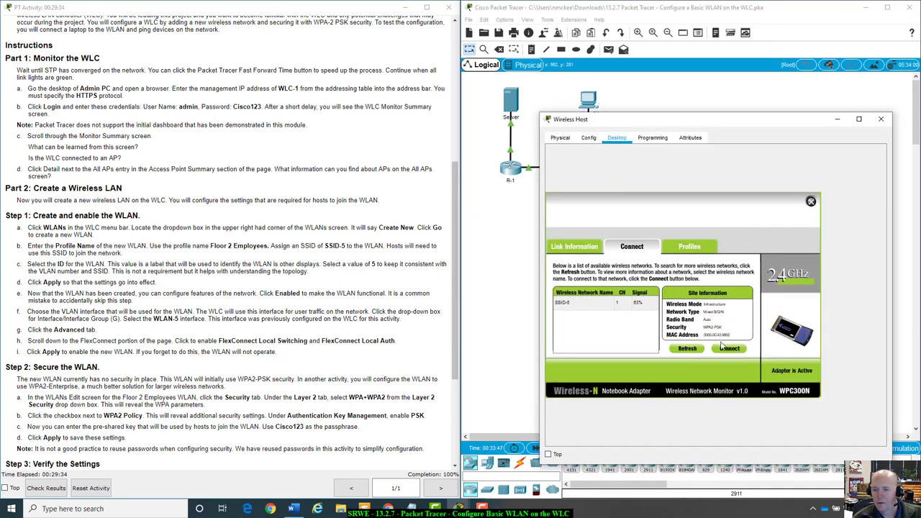
click(693, 351)
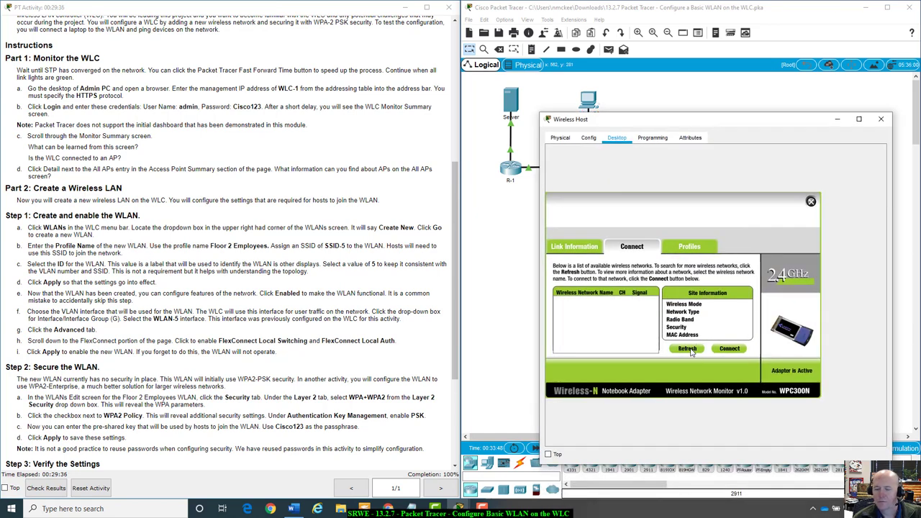
drag(716, 124, 705, 156)
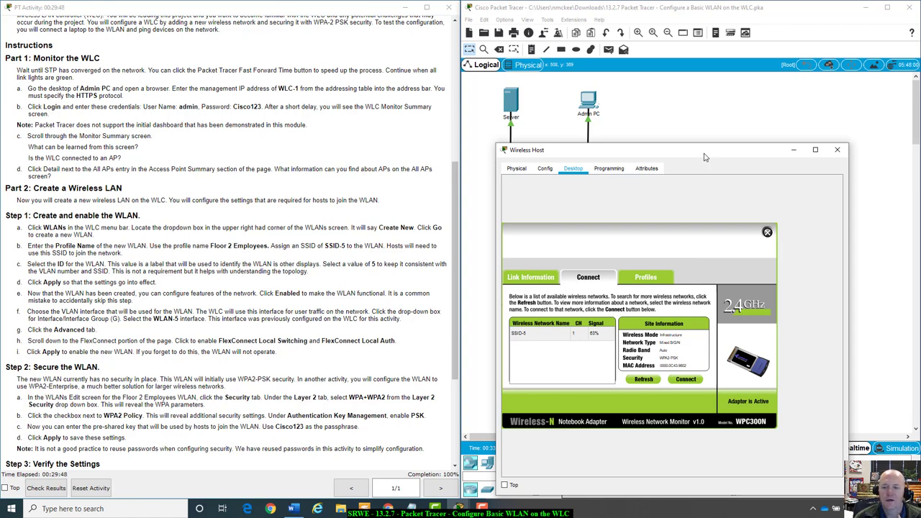
drag(705, 155, 754, 106)
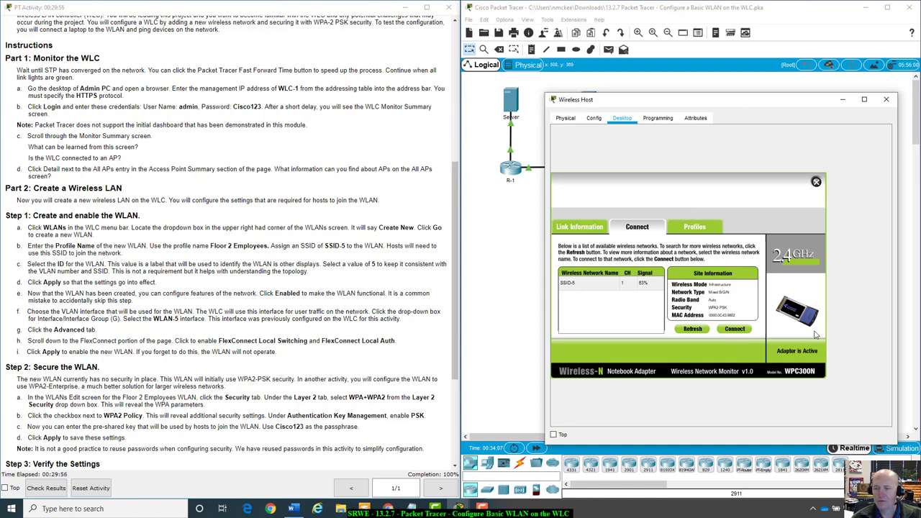
drag(706, 92, 713, 254)
scroll(216, 432, down, 3)
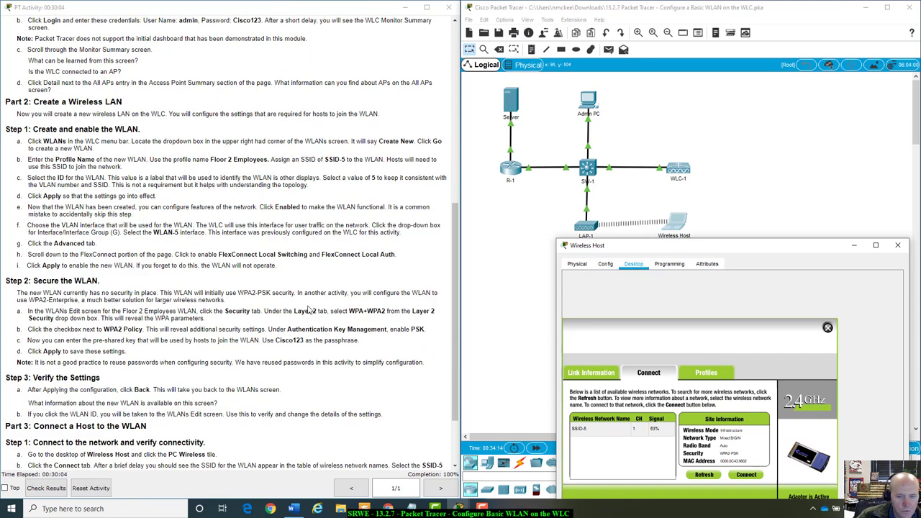
scroll(201, 349, down, 3)
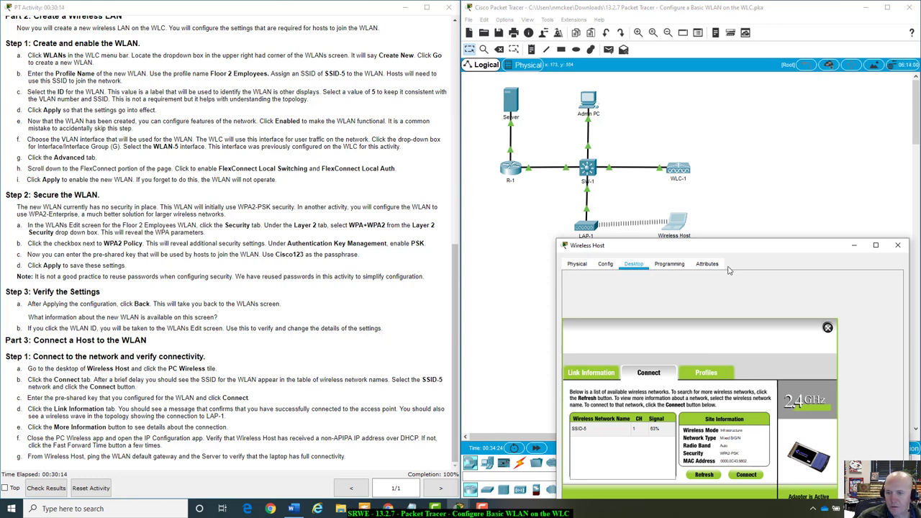
Check the Wireless Host's Link Information tab for a successful connection to the access point
drag(732, 247, 694, 146)
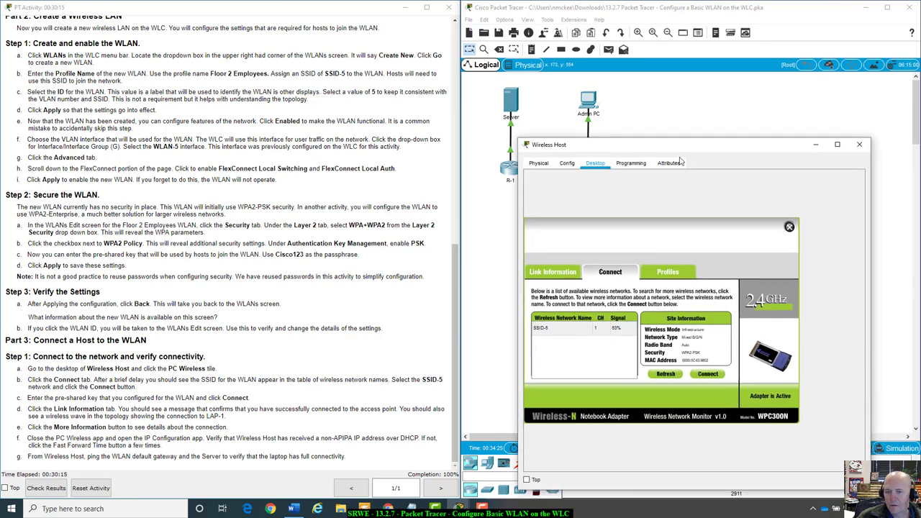
click(553, 273)
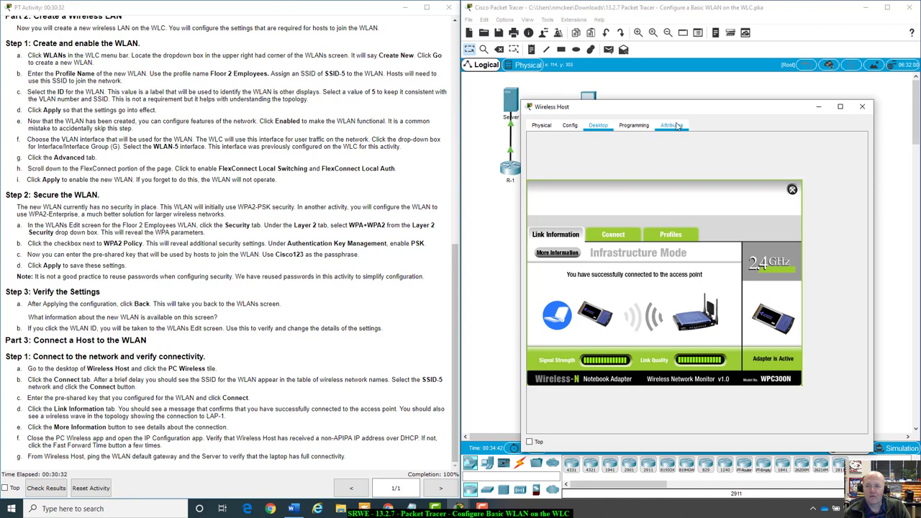
drag(692, 106, 808, 83)
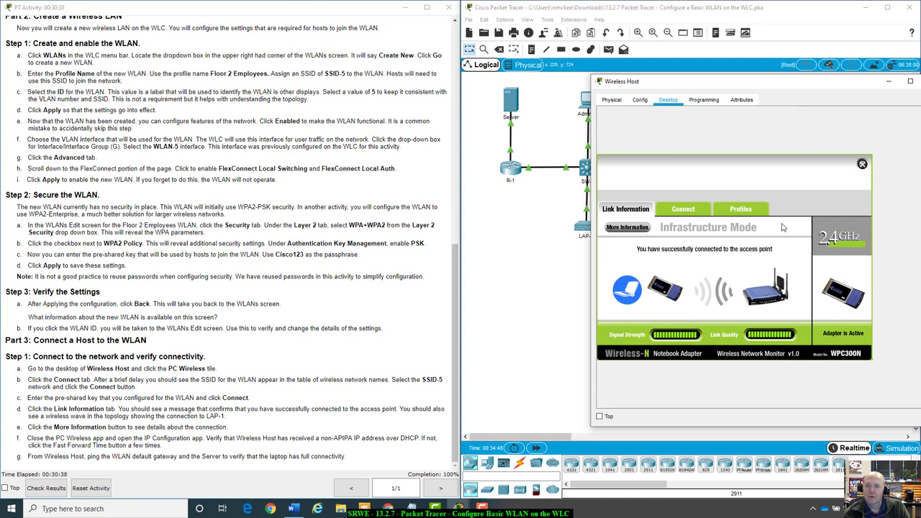
drag(812, 85, 811, 166)
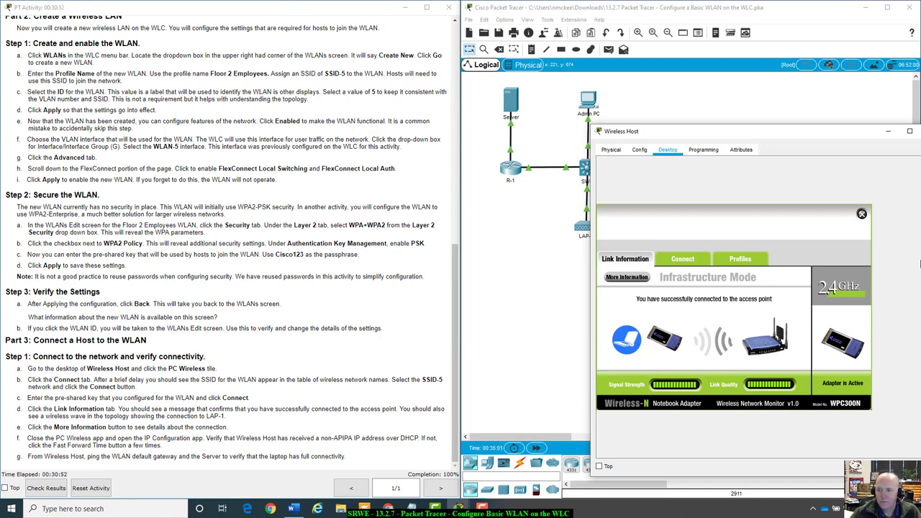
Close PC Wireless and check IP Configuration shows DHCP address 192.168.5.3 with gateway 192.168.5.1
click(862, 214)
drag(826, 134, 794, 126)
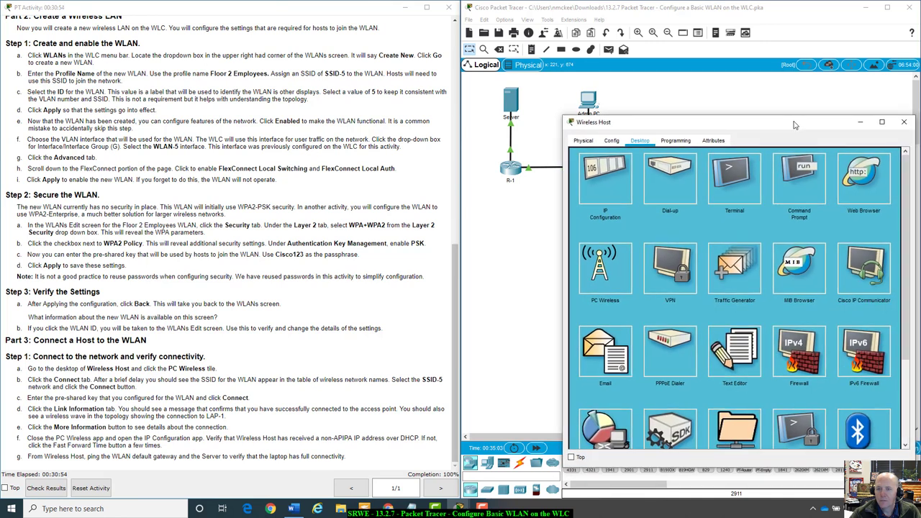
click(594, 176)
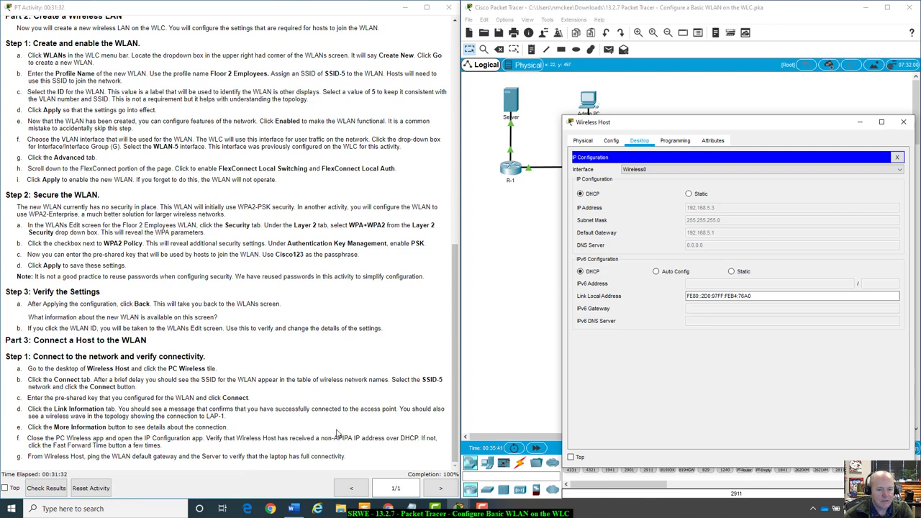
drag(788, 122, 741, 250)
click(856, 250)
Open the Wireless Host's Command Prompt and run ipconfig /all
click(680, 224)
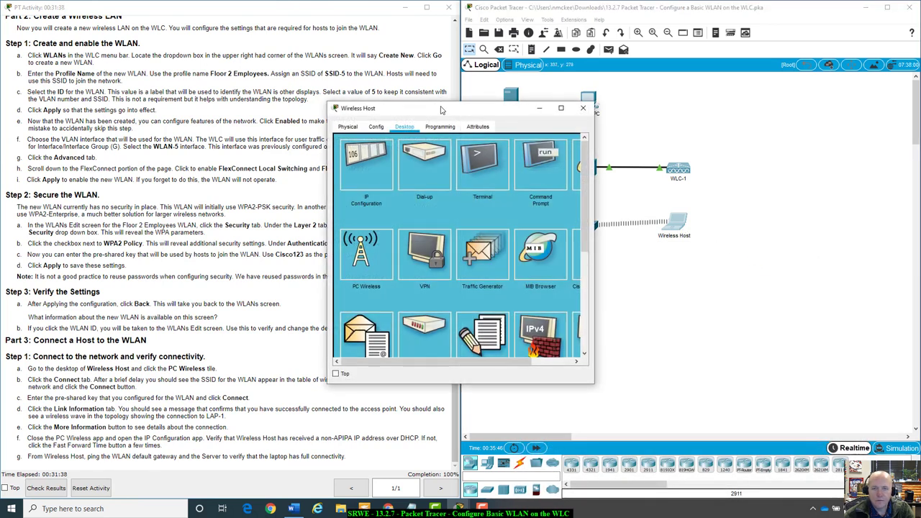
drag(443, 109, 611, 217)
click(729, 279)
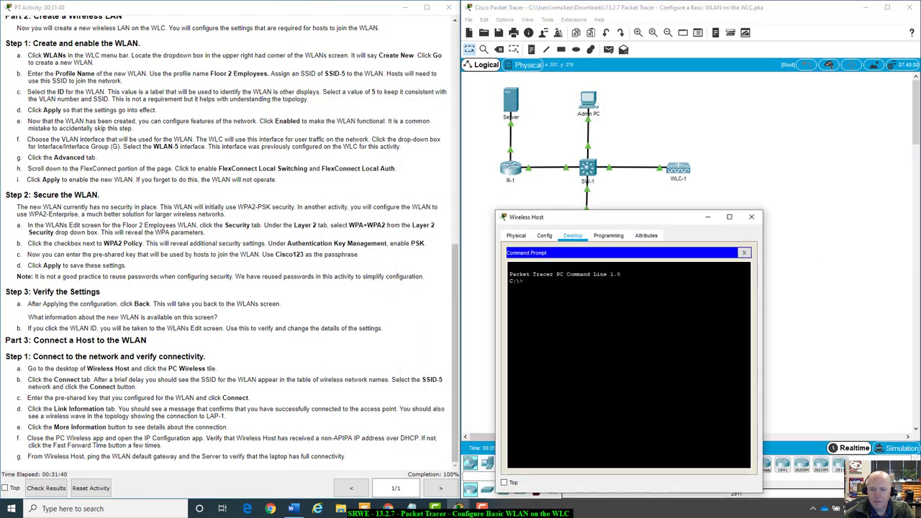
text(ping)
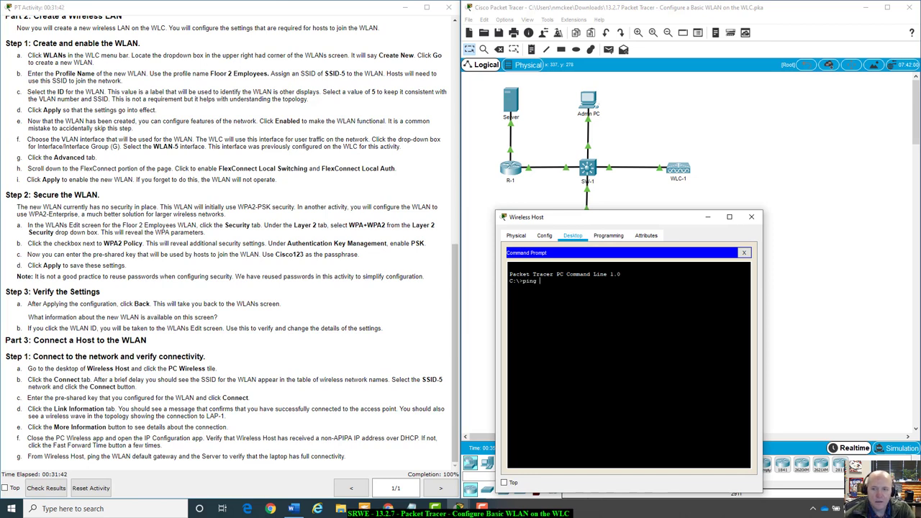
drag(680, 219, 721, 203)
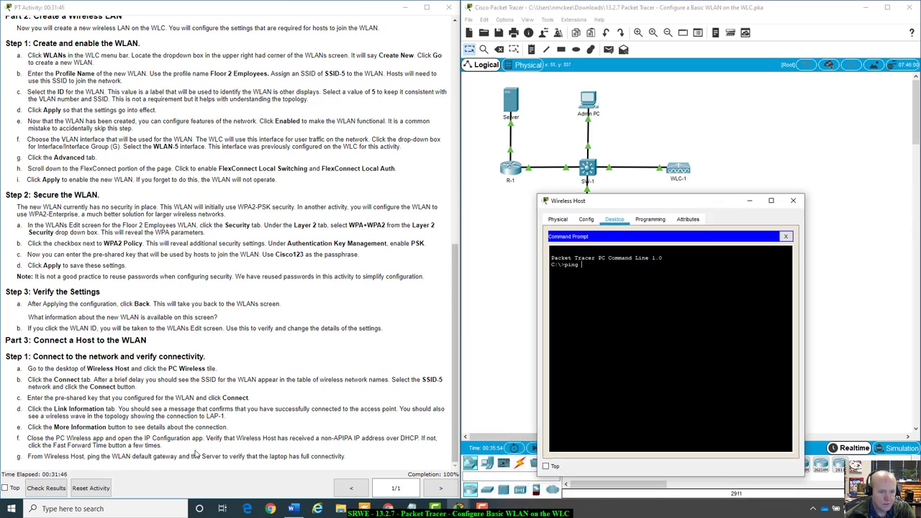
scroll(213, 444, up, 15)
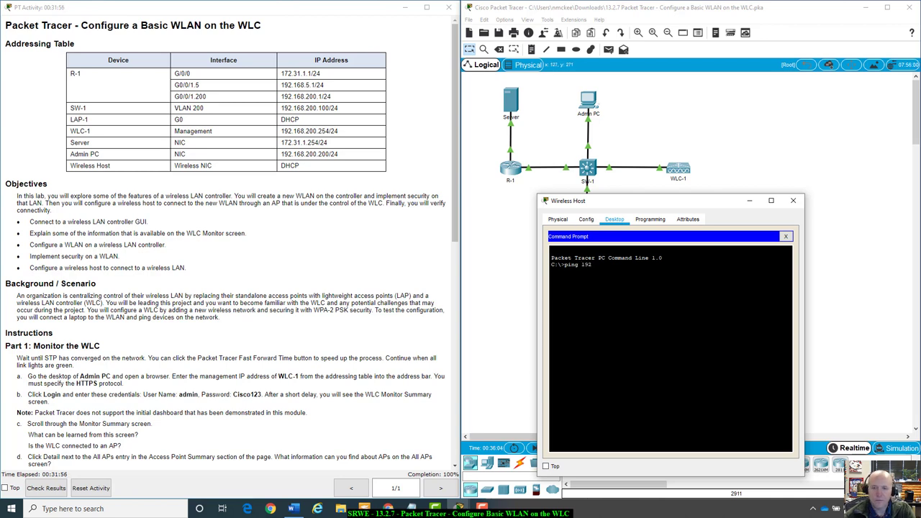
key(BackSpace)
key(BackSpace)
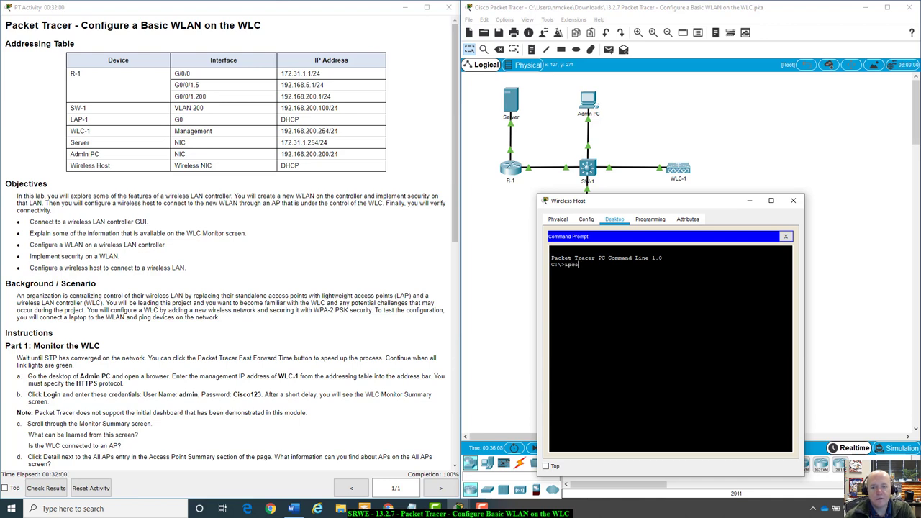
text(ll)
key(Return)
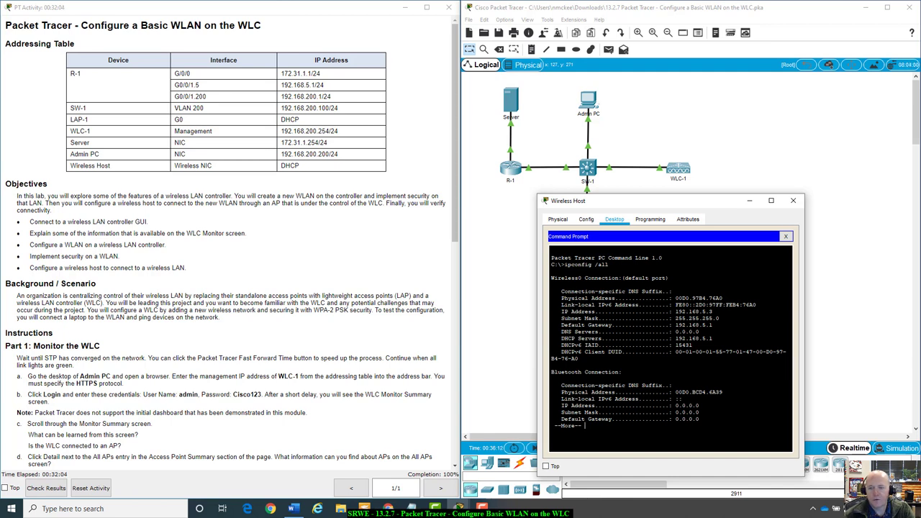
Highlight the default gateway 192.168.5.1 in the output, then reopen the Command Prompt
drag(713, 326, 677, 326)
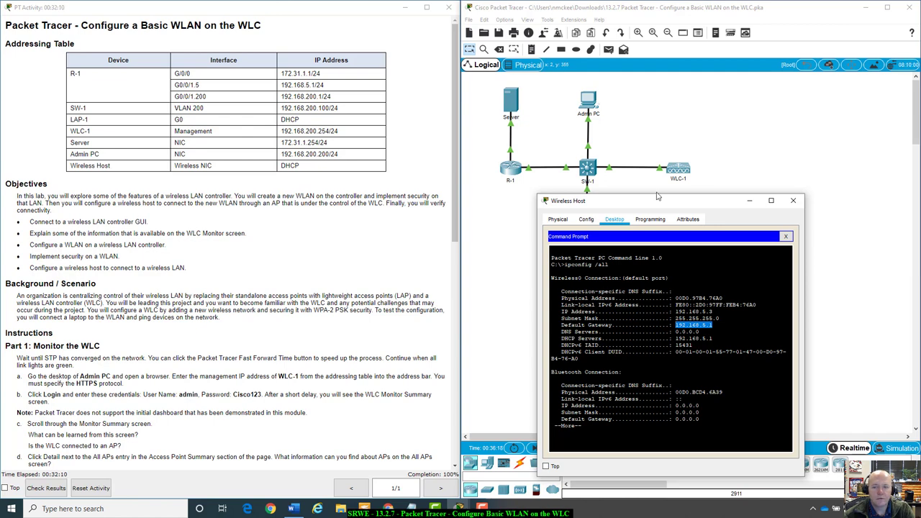
drag(702, 202, 742, 229)
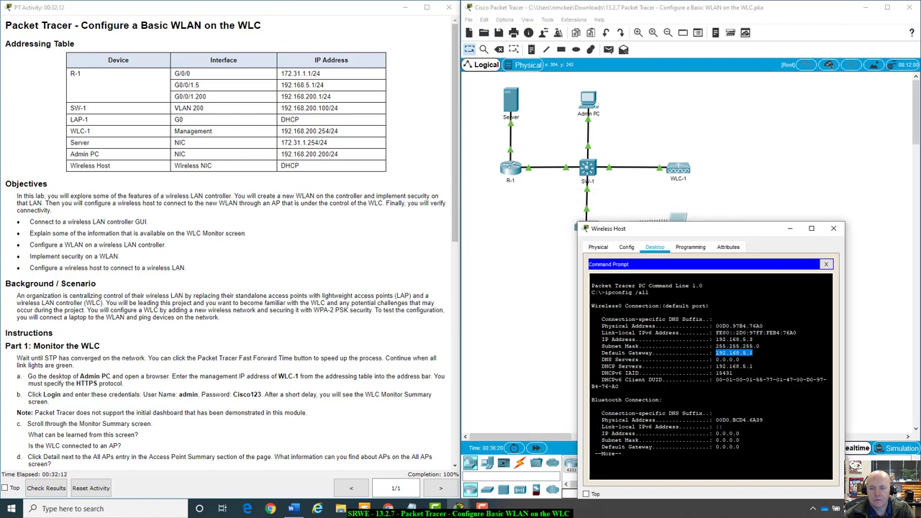
click(826, 264)
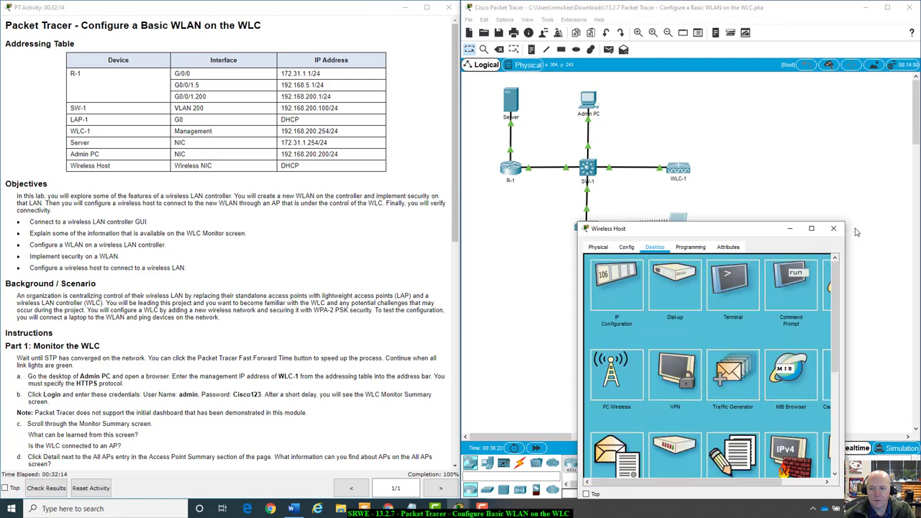
click(796, 282)
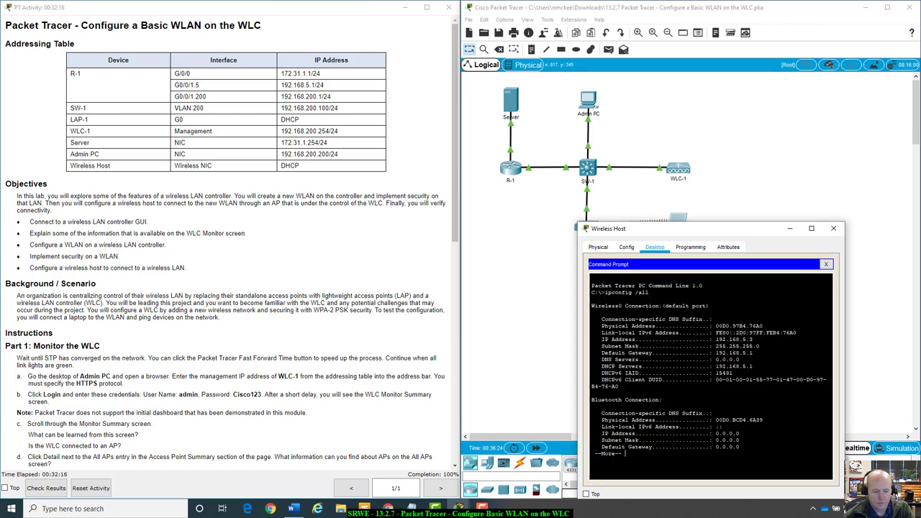
Ping the gateway 192.168.5.1 from the Wireless Host
key(q)
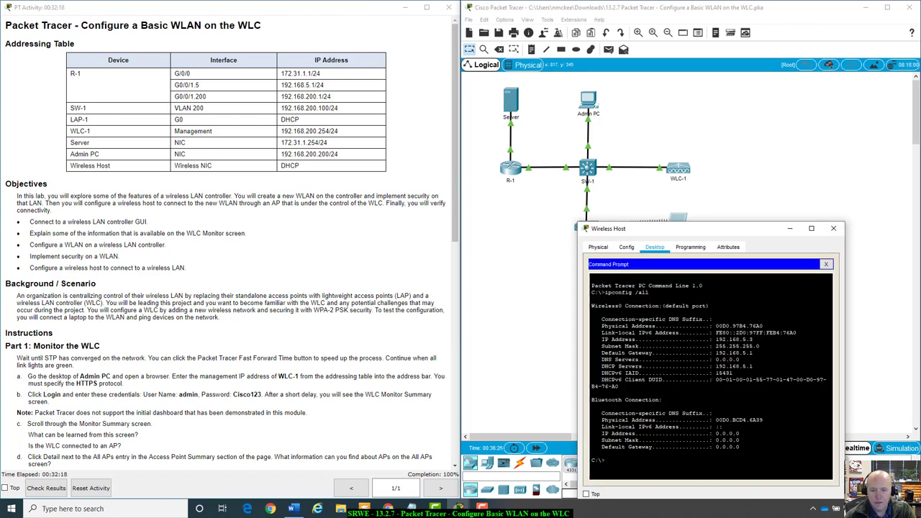
text(ping 192.)
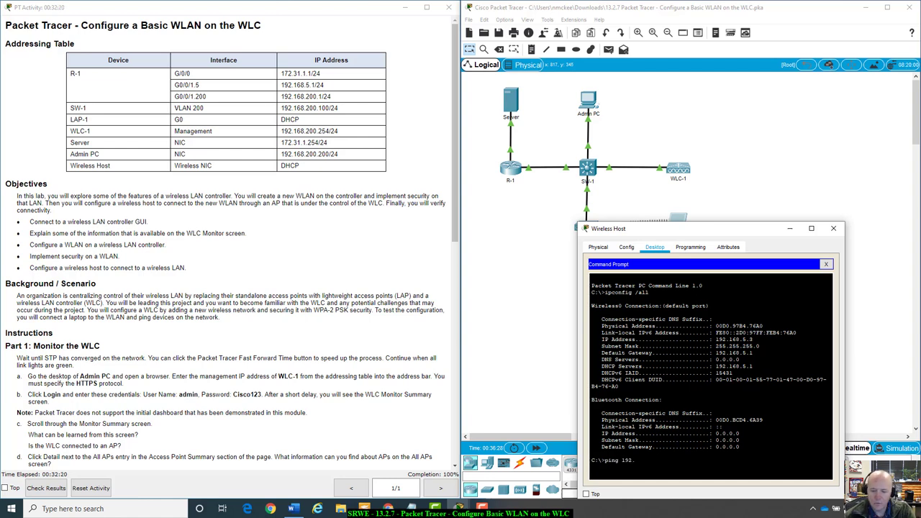
text(168.5.1)
key(Return)
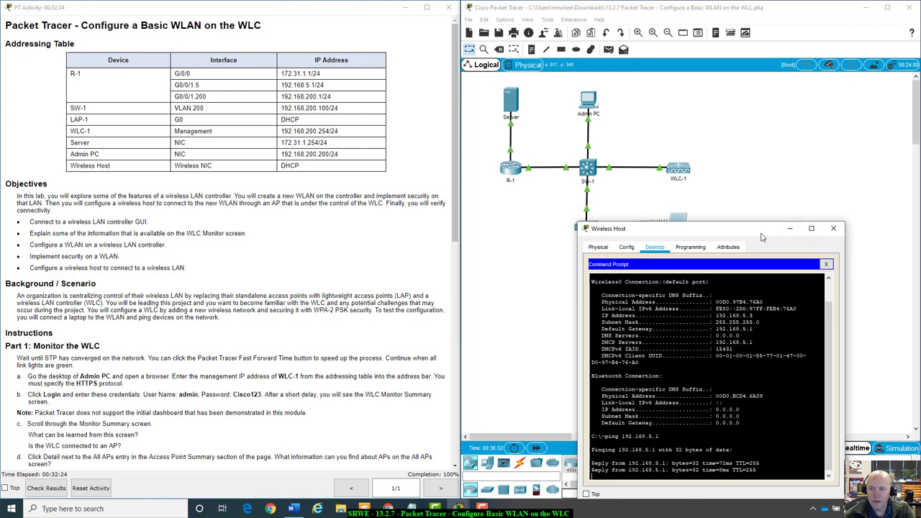
drag(792, 227, 806, 177)
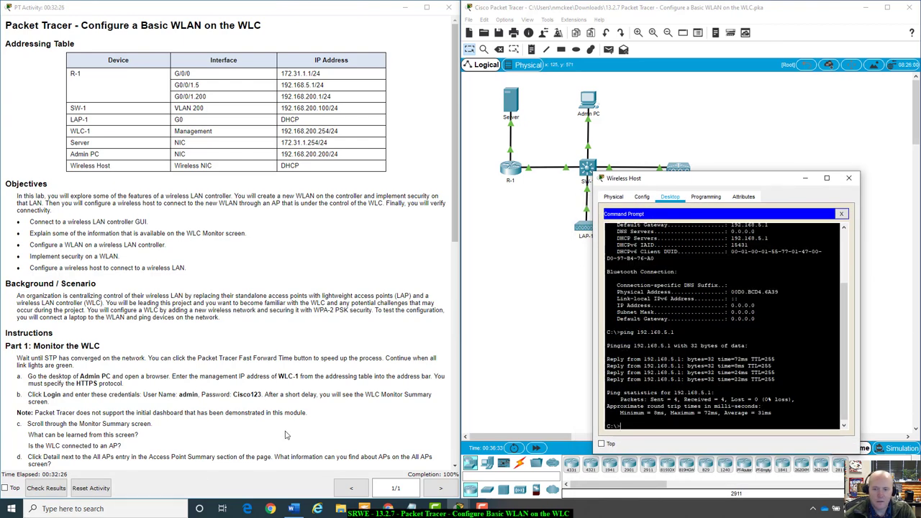
scroll(301, 440, down, 12)
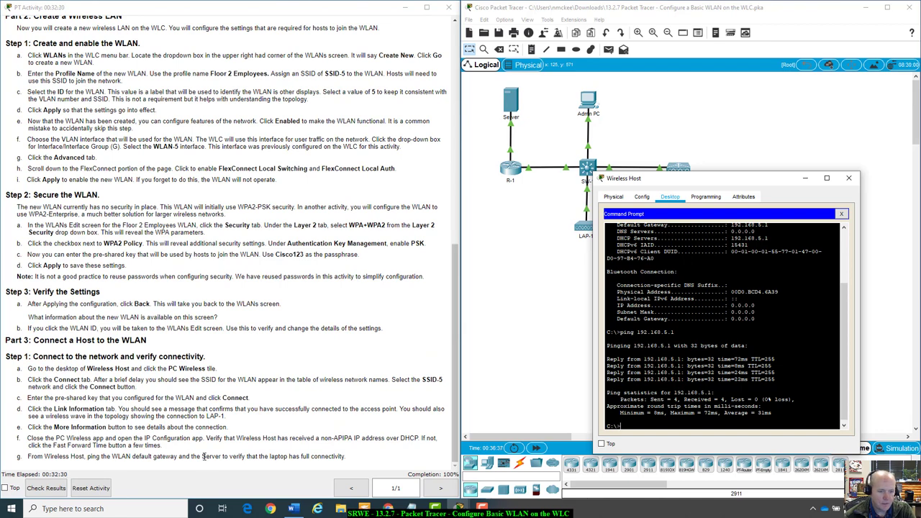
scroll(108, 160, up, 15)
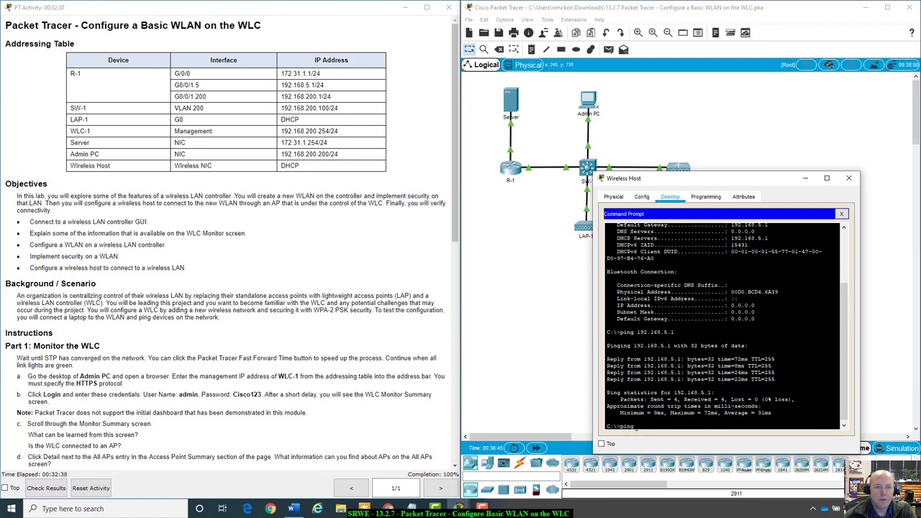
Ping the server at 172.31.1.254 twice, after a first attempt to 172.168.200.200
text(172.168.200.)
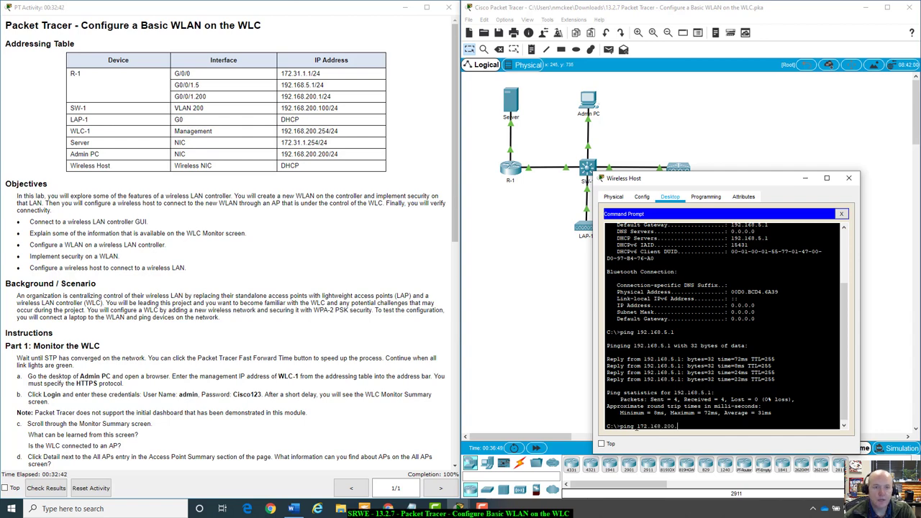
text(200)
key(Return)
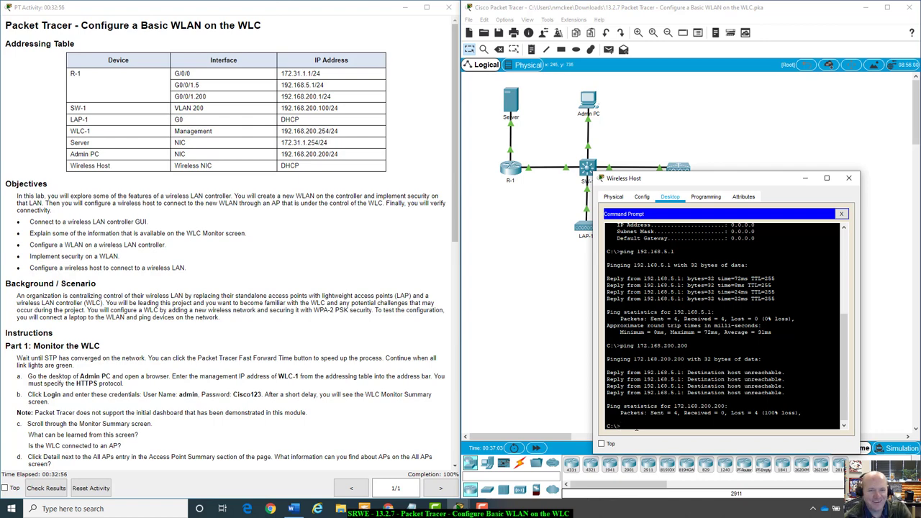
key(Up)
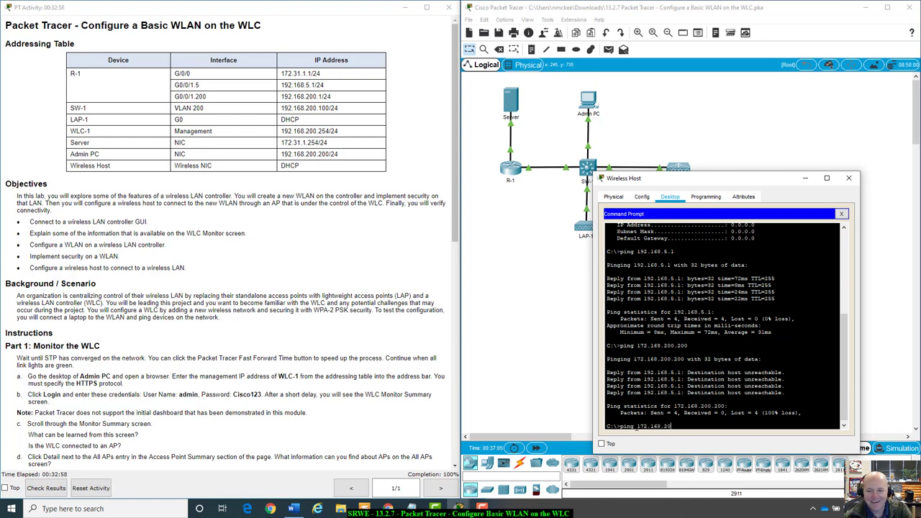
key(BackSpace)
key(BackSpace)
key(BackSpace)
key(BackSpace)
key(BackSpace)
key(BackSpace)
key(BackSpace)
key(BackSpace)
key(BackSpace)
key(BackSpace)
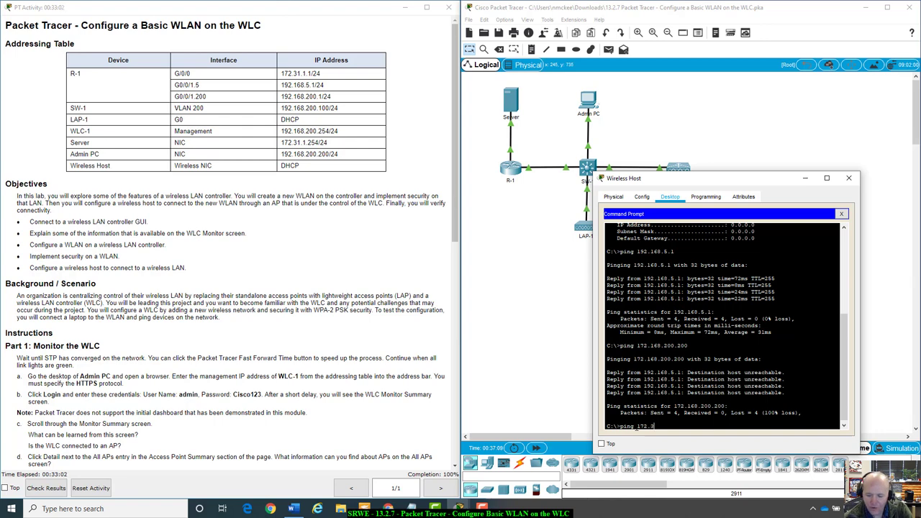
text(31.1.)
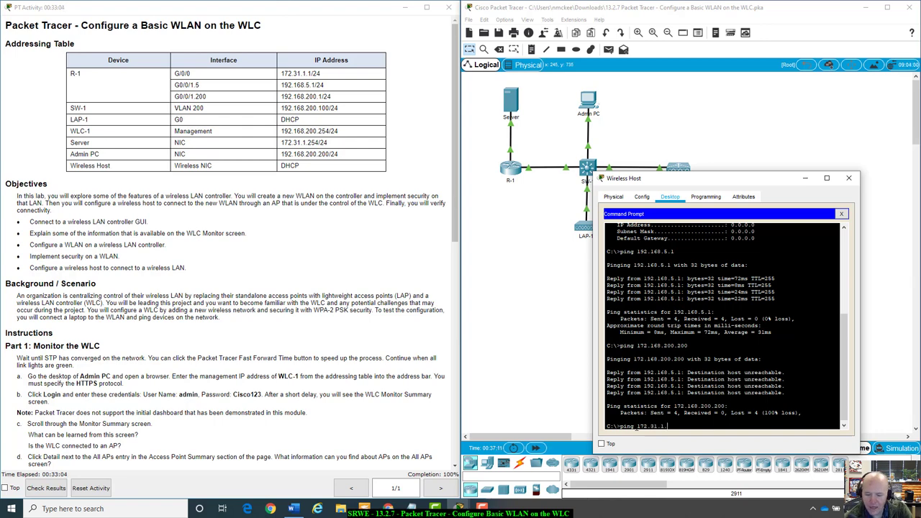
text(254)
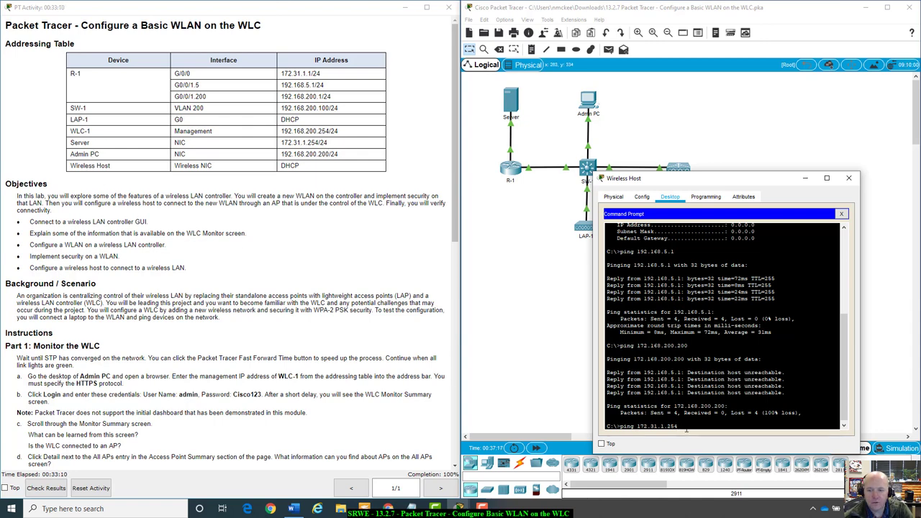
key(Return)
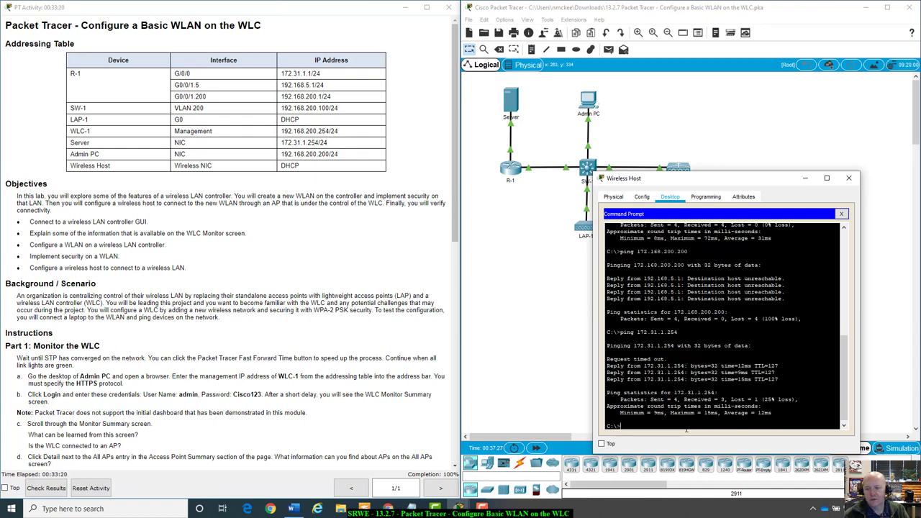
key(Up)
key(Return)
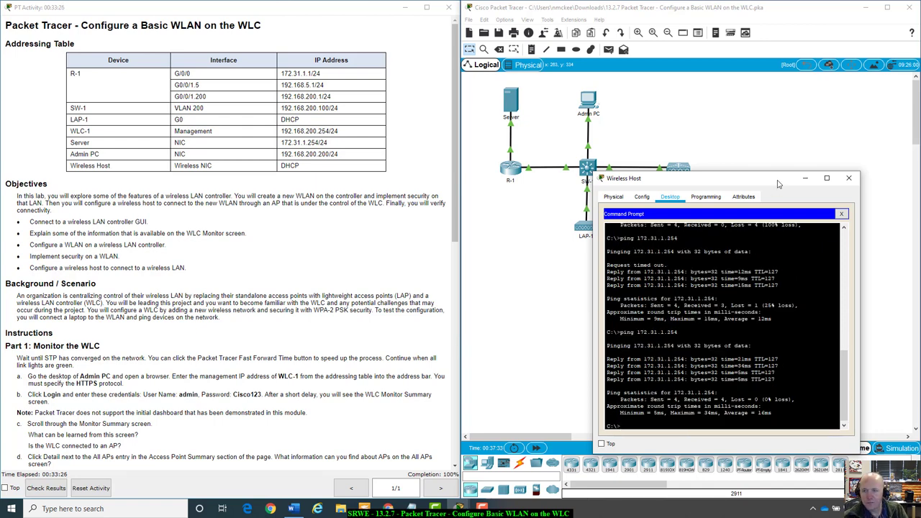
Close the Wireless Host window and confirm the Assessment Items score of 9/9
drag(779, 183, 802, 145)
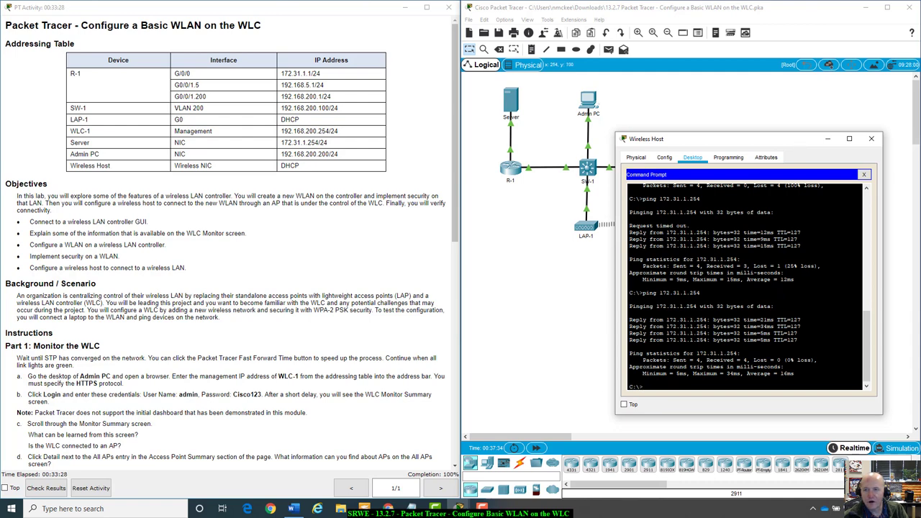
click(871, 138)
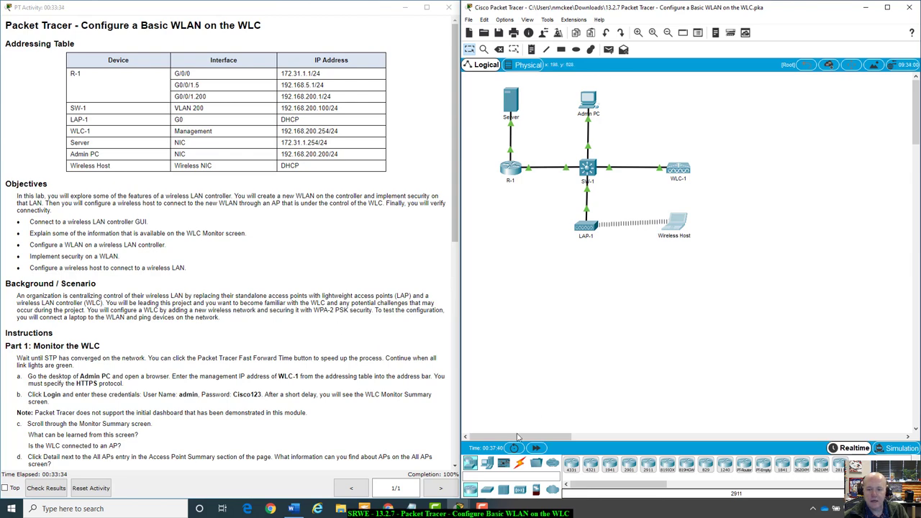
click(47, 491)
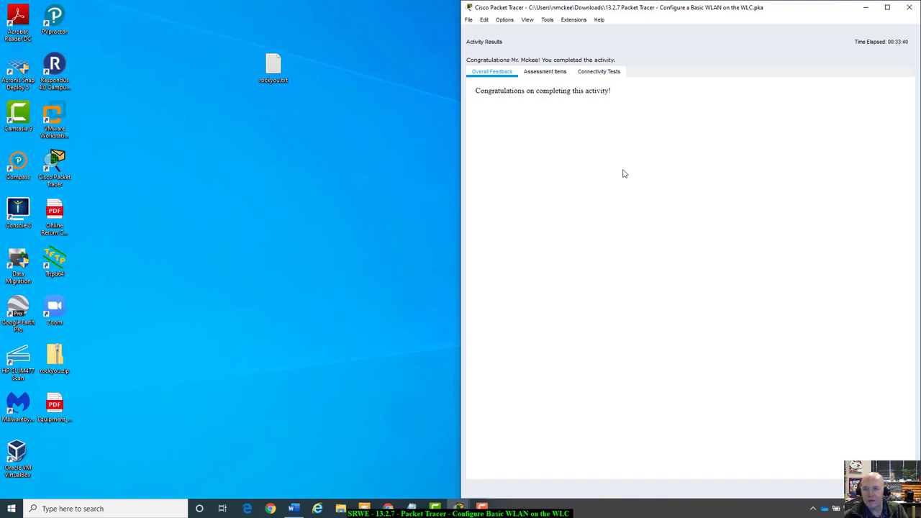
click(540, 74)
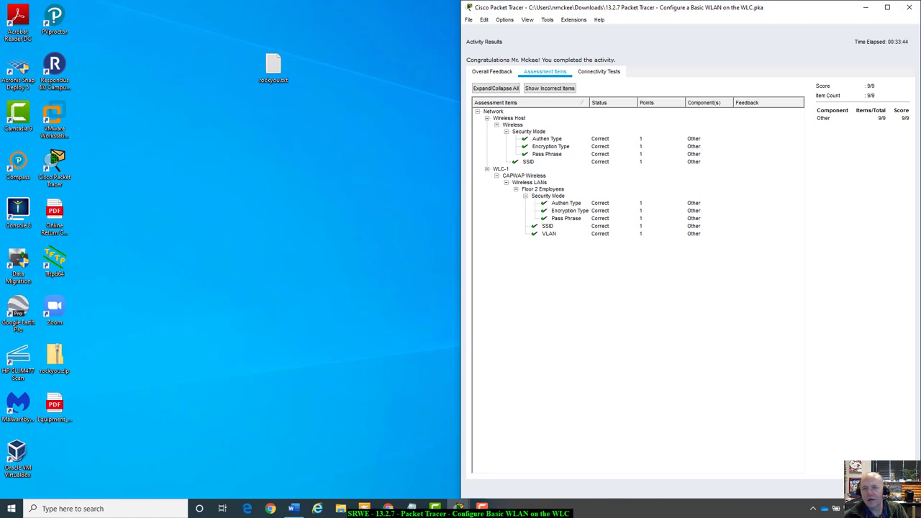
key(Escape)
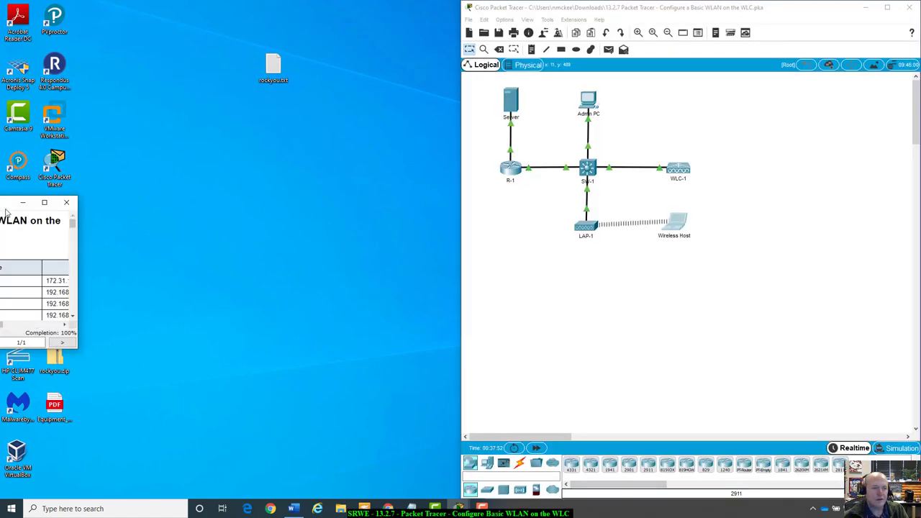
Bring the lab instructions window back into view and review the step about AP details
drag(15, 200, 1, 106)
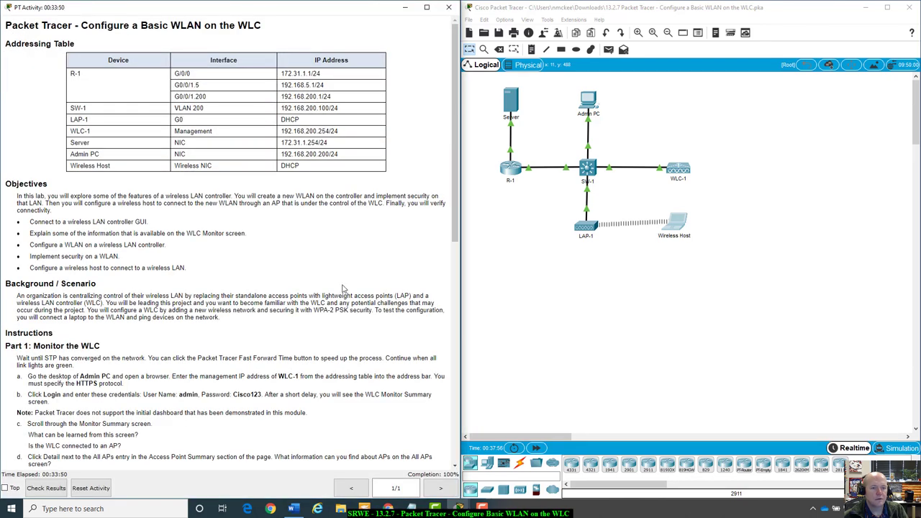
scroll(215, 272, down, 2)
scroll(169, 262, up, 1)
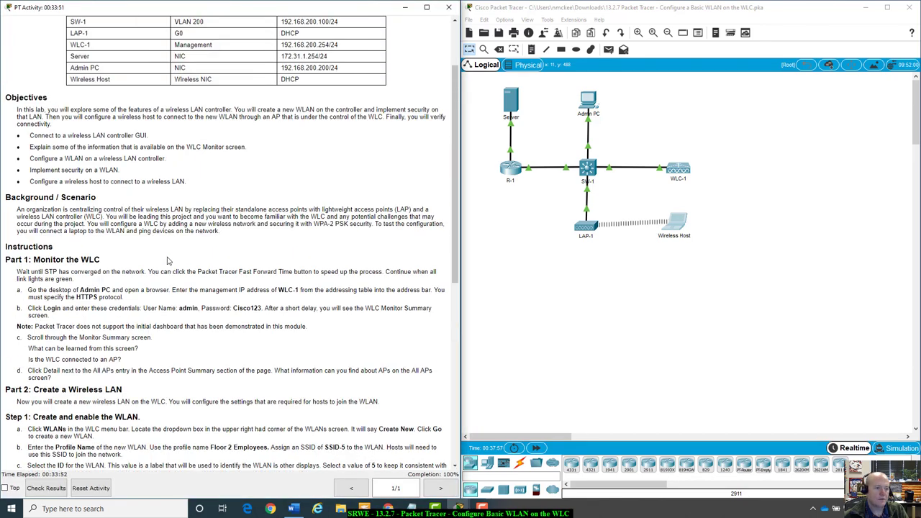
drag(29, 368, 77, 381)
click(77, 382)
scroll(99, 266, down, 4)
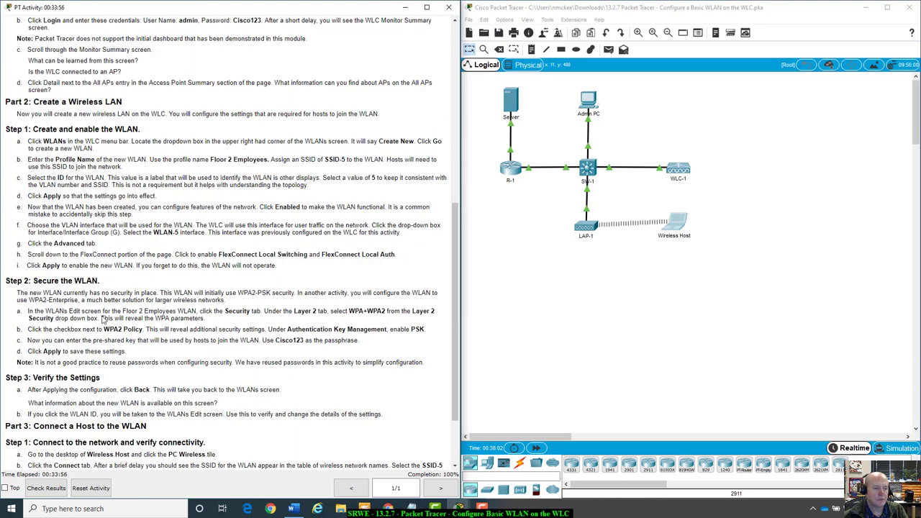
scroll(103, 315, up, 5)
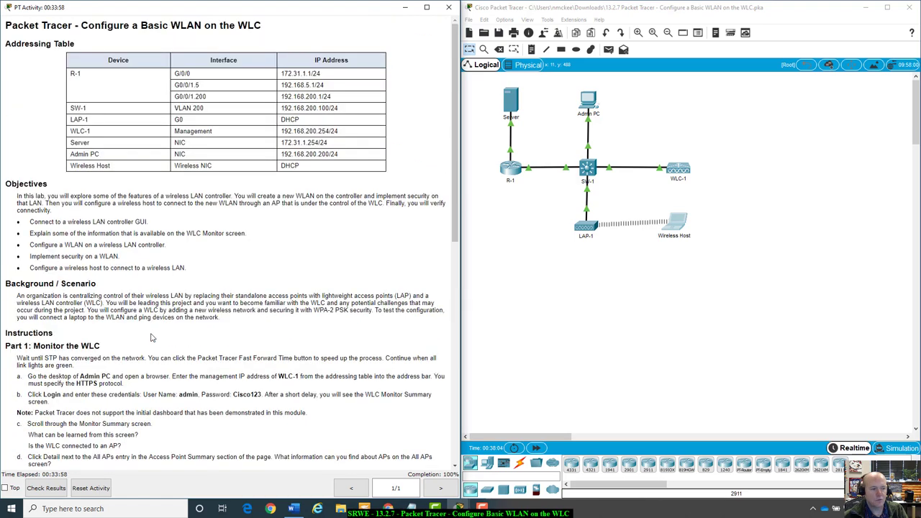